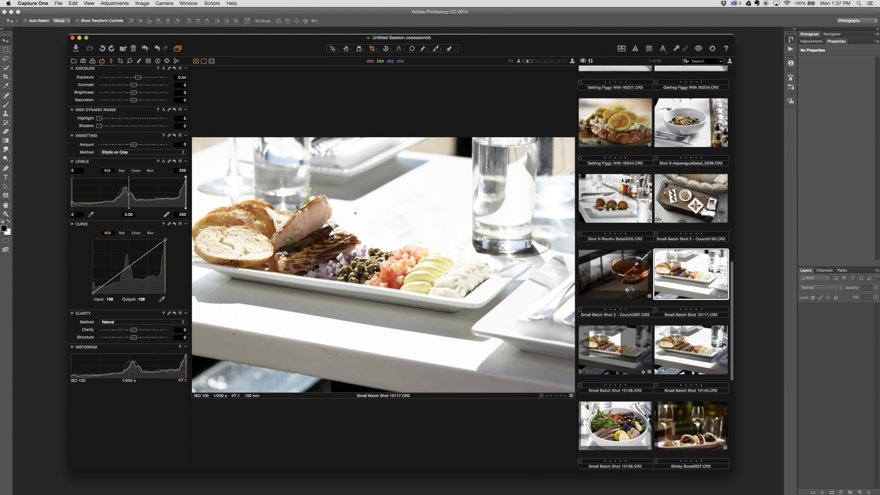
# Lower the exposure of the plated salmon photo to -0.22
pyautogui.moveTo(256, 38); pyautogui.dragTo(242, 31)
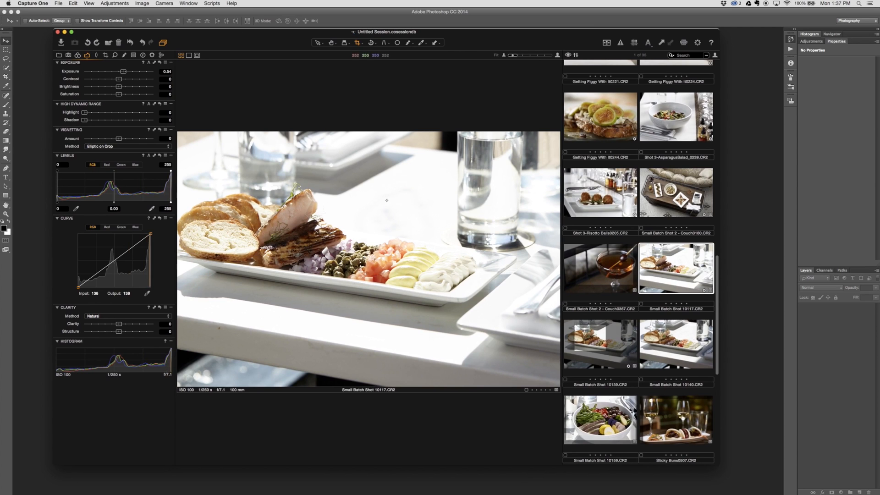
pyautogui.moveTo(123, 73); pyautogui.dragTo(118, 75)
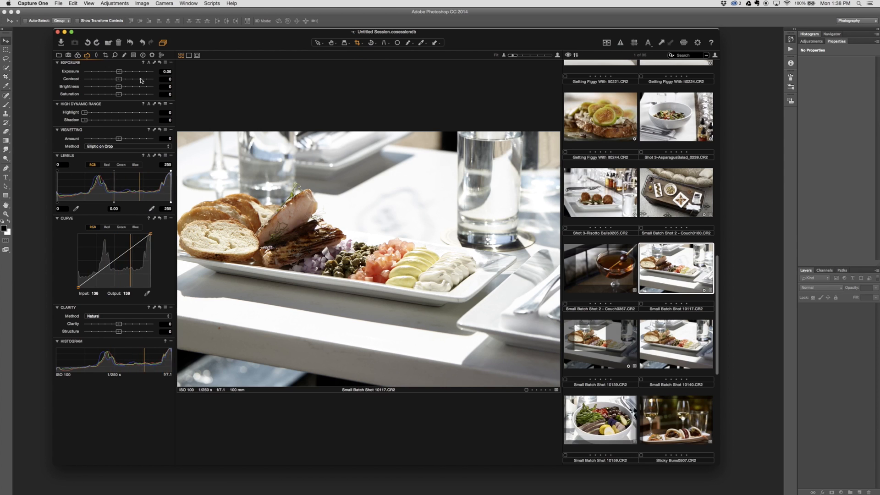
pyautogui.moveTo(118, 73); pyautogui.dragTo(117, 72)
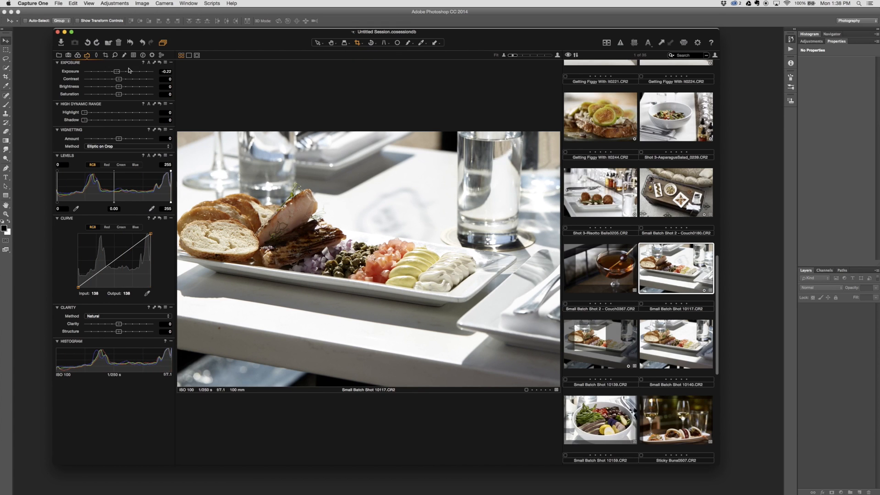
pyautogui.moveTo(117, 72); pyautogui.dragTo(117, 73)
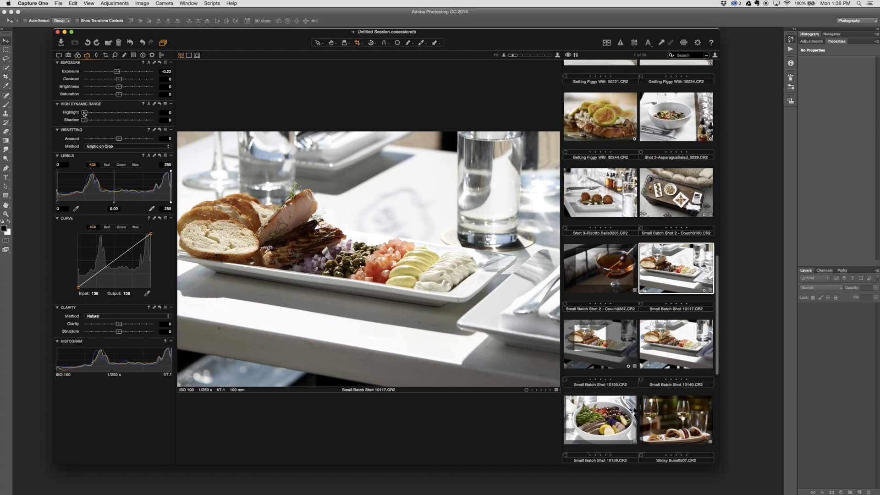
pyautogui.moveTo(84, 113)
pyautogui.mouseDown()
pyautogui.moveTo(110, 116)
pyautogui.moveTo(81, 115)
pyautogui.mouseUp()
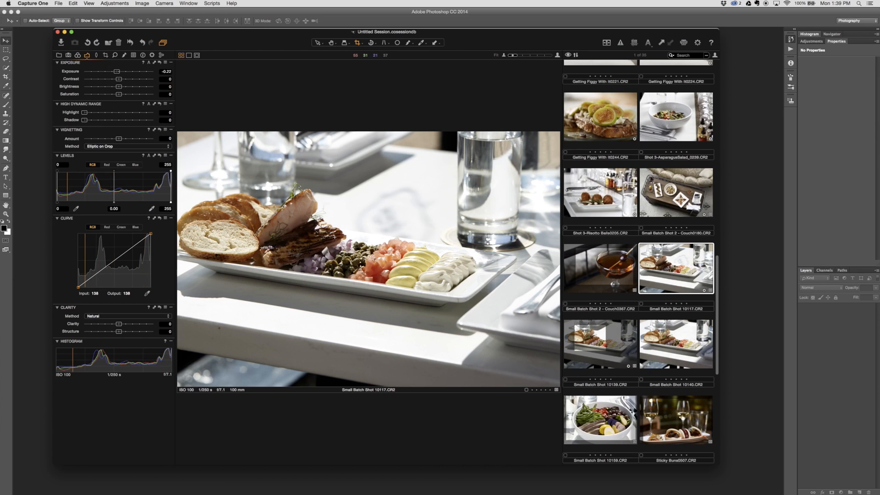
# Open the adjusted photo in Photoshop for editing and show it in full-screen mode with the menu bar
pyautogui.press('super+d')
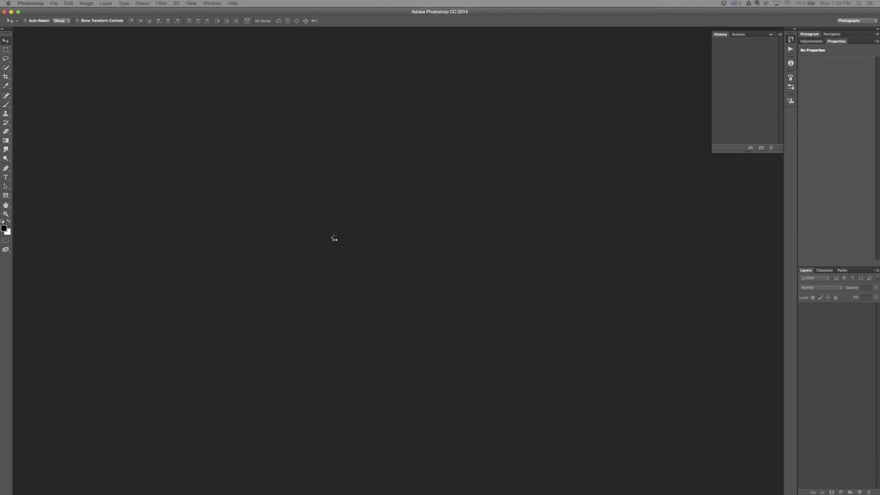
pyautogui.press('f')
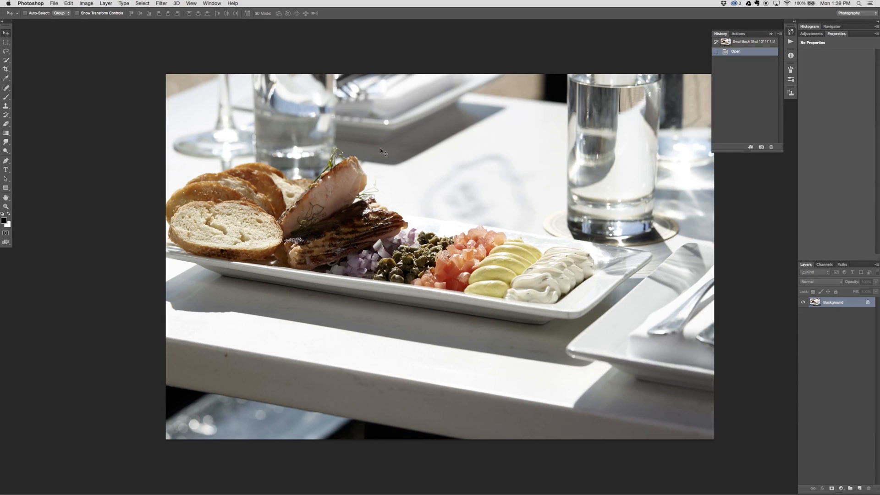
pyautogui.moveTo(467, 206); pyautogui.dragTo(427, 209)
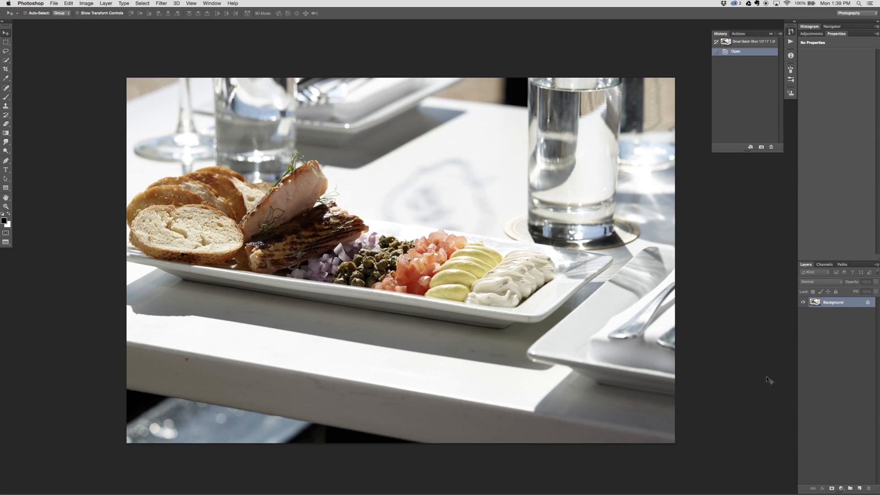
# Add a Curves adjustment layer that brightens the photo, with points at input 22, output 47 and input 130, output 217
pyautogui.click(841, 488)
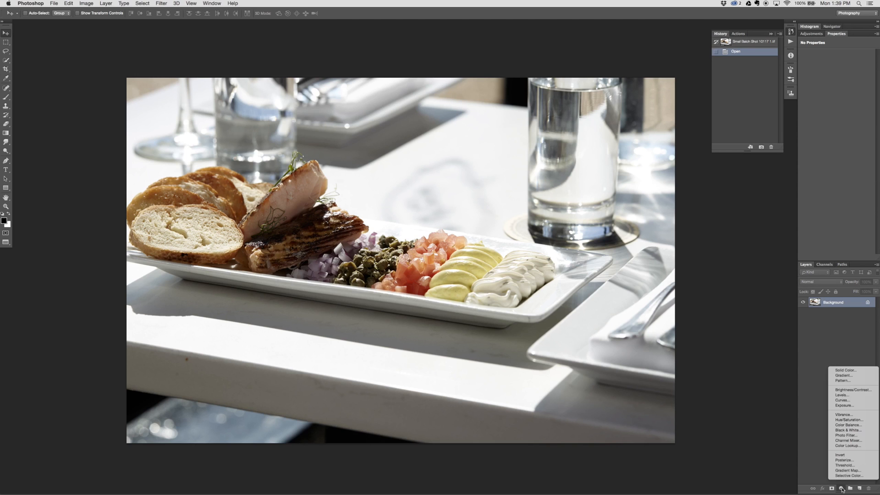
pyautogui.click(865, 401)
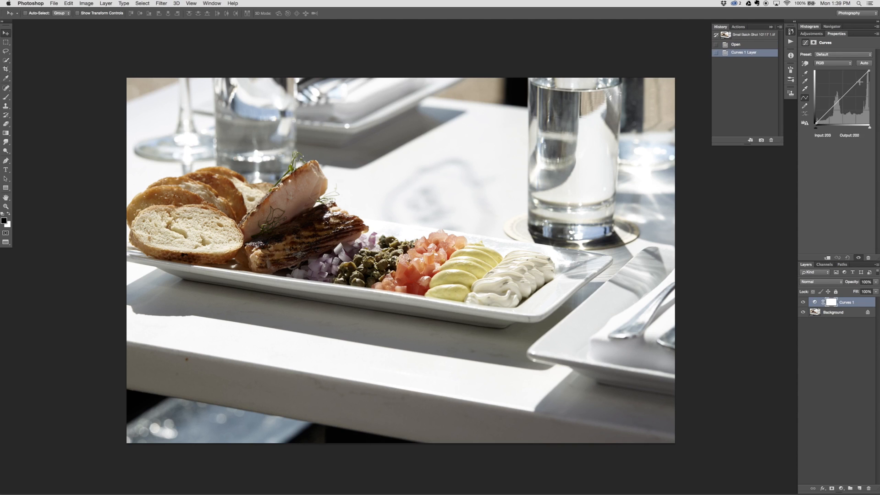
pyautogui.moveTo(860, 82); pyautogui.dragTo(846, 78)
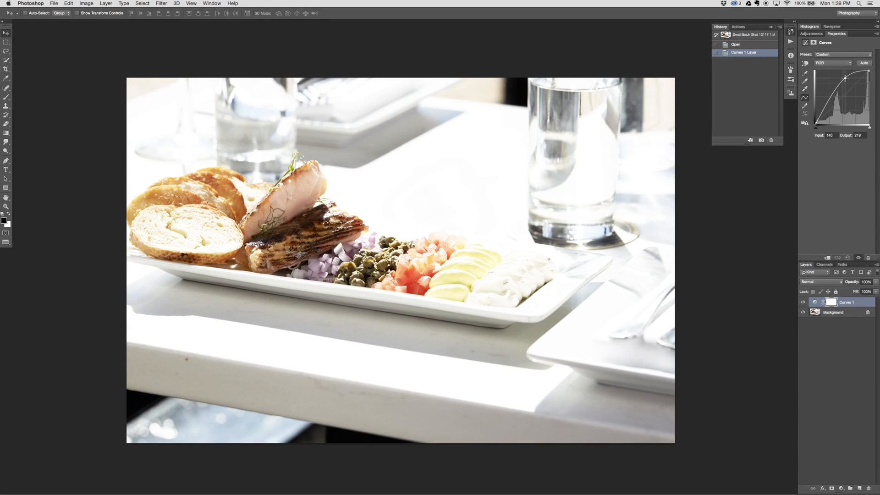
pyautogui.click(822, 113)
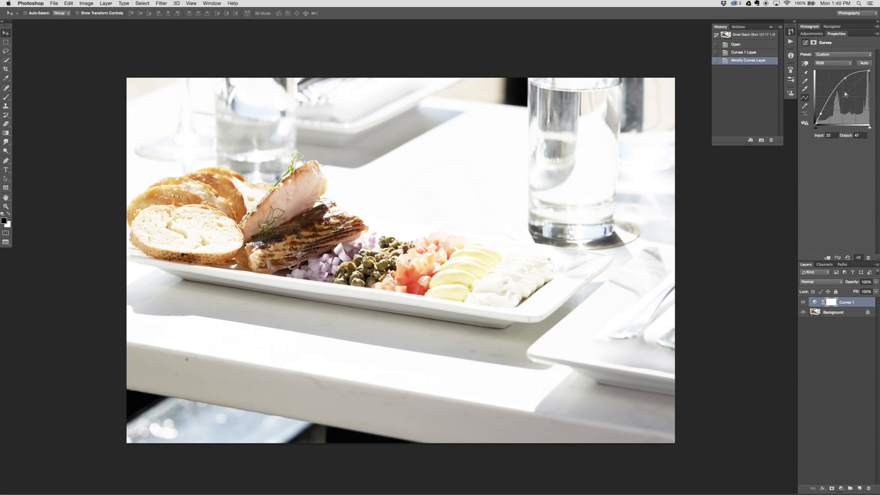
pyautogui.moveTo(846, 78); pyautogui.dragTo(843, 79)
# Compare the photo with and without the curves brightening
pyautogui.click(804, 302)
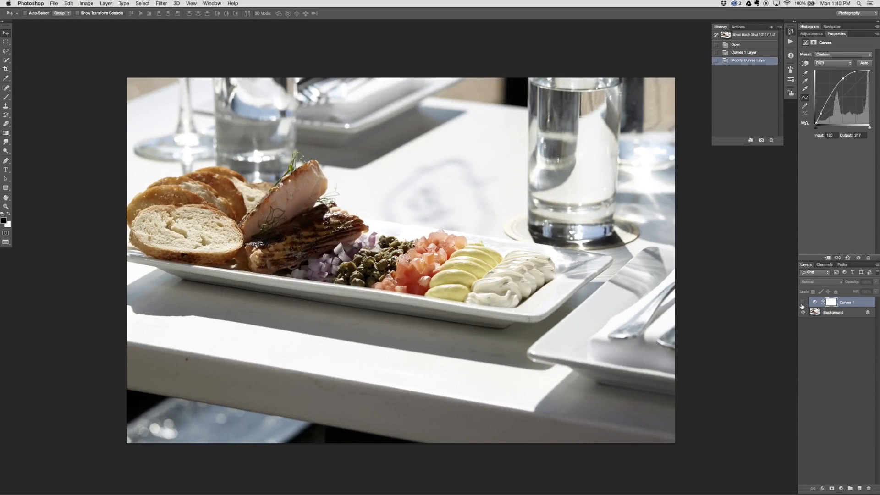
pyautogui.click(802, 303)
pyautogui.click(803, 304)
pyautogui.click(803, 303)
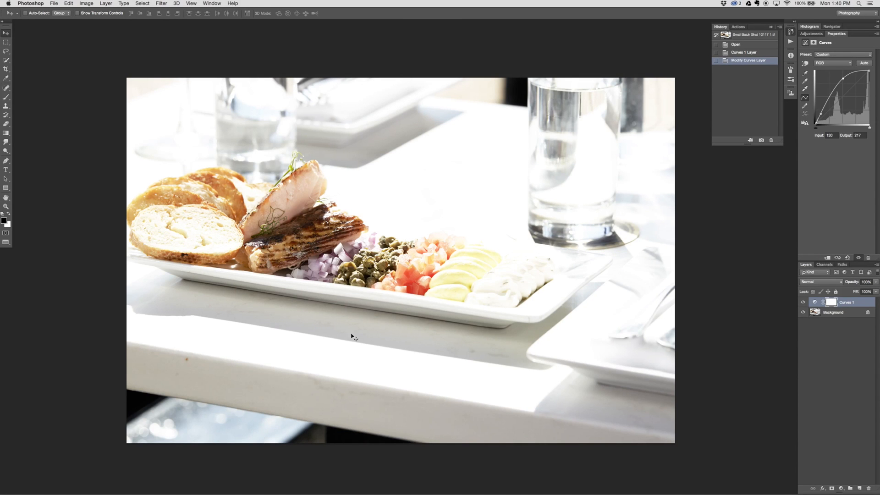
# Invert the Curves 1 mask to black and paint over the salmon with a white brush at 10% opacity to brighten it
pyautogui.hotkey('ctrl', 'i')
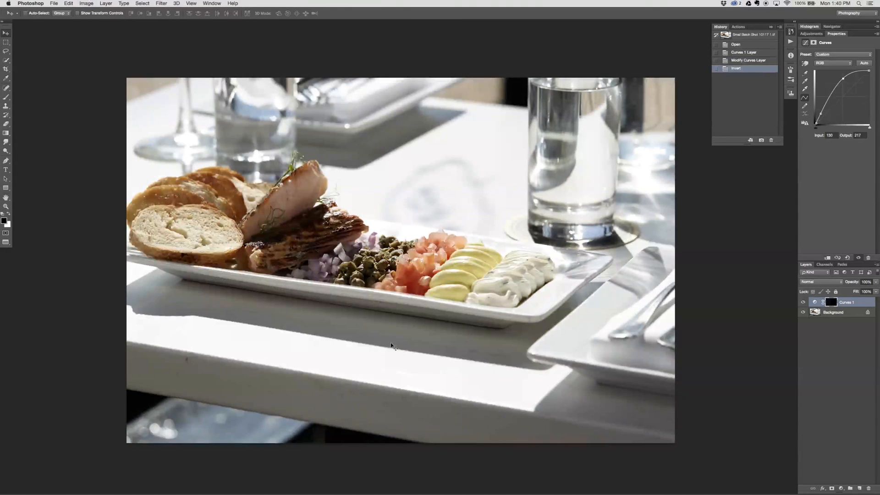
pyautogui.press('b')
pyautogui.press('x')
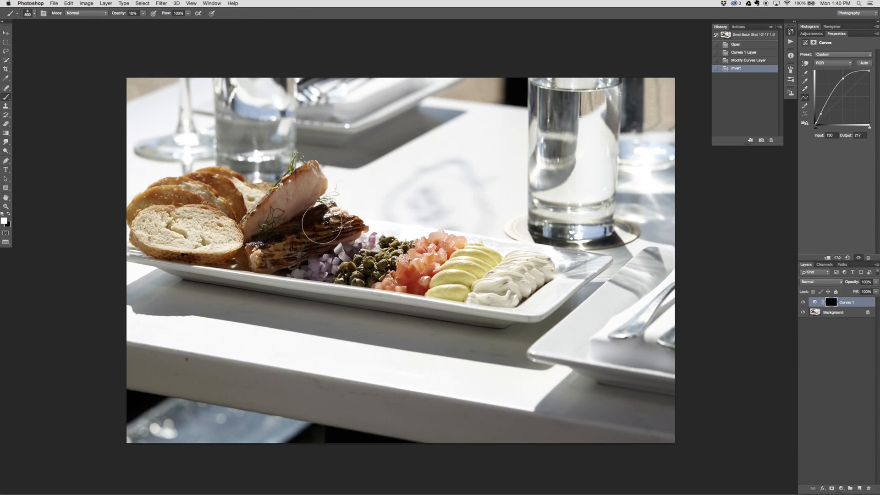
pyautogui.moveTo(267, 240); pyautogui.dragTo(328, 227)
pyautogui.moveTo(328, 227)
pyautogui.mouseDown()
pyautogui.moveTo(271, 250)
pyautogui.moveTo(325, 225)
pyautogui.mouseUp()
pyautogui.moveTo(325, 226); pyautogui.dragTo(315, 230)
pyautogui.moveTo(315, 230)
pyautogui.mouseDown()
pyautogui.moveTo(313, 240)
pyautogui.moveTo(289, 243)
pyautogui.moveTo(290, 220)
pyautogui.mouseUp()
pyautogui.moveTo(291, 220); pyautogui.dragTo(292, 221)
pyautogui.moveTo(292, 221); pyautogui.dragTo(286, 227)
pyautogui.moveTo(286, 227); pyautogui.dragTo(280, 231)
# Paint both salmon pieces on the Curves 1 mask with a white brush at 20% opacity to brighten them further
pyautogui.press('[')
pyautogui.press('[')
pyautogui.press('[')
pyautogui.press('[')
pyautogui.press('super+equal')
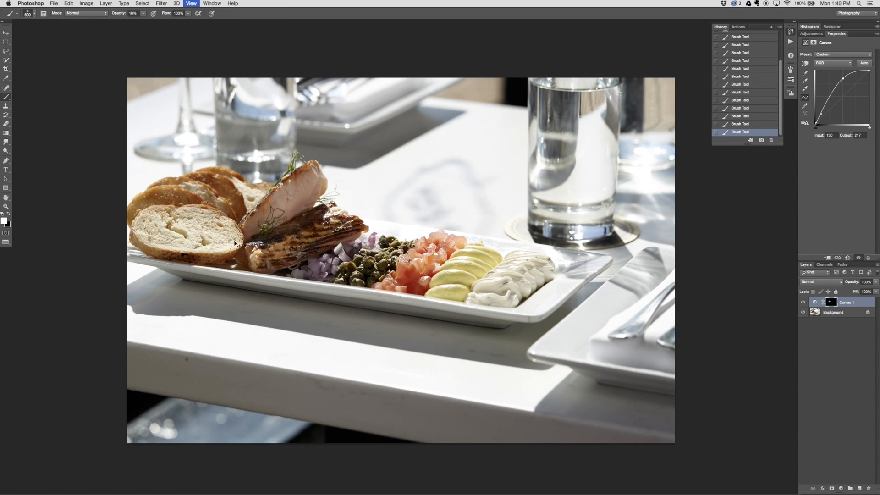
pyautogui.press('5')
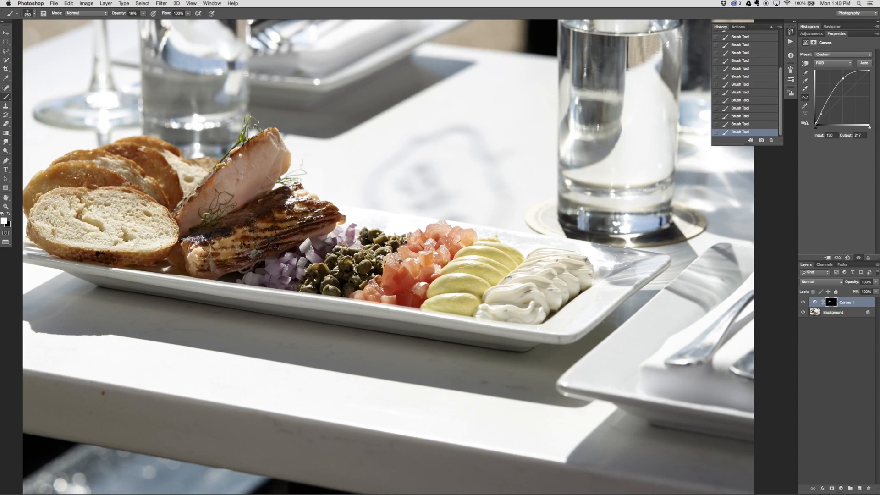
pyautogui.moveTo(223, 249); pyautogui.dragTo(310, 218)
pyautogui.moveTo(308, 214)
pyautogui.mouseDown()
pyautogui.moveTo(252, 233)
pyautogui.moveTo(222, 228)
pyautogui.moveTo(268, 196)
pyautogui.mouseUp()
pyautogui.moveTo(278, 154); pyautogui.dragTo(196, 214)
pyautogui.moveTo(248, 158)
pyautogui.mouseDown()
pyautogui.moveTo(216, 191)
pyautogui.moveTo(235, 198)
pyautogui.mouseUp()
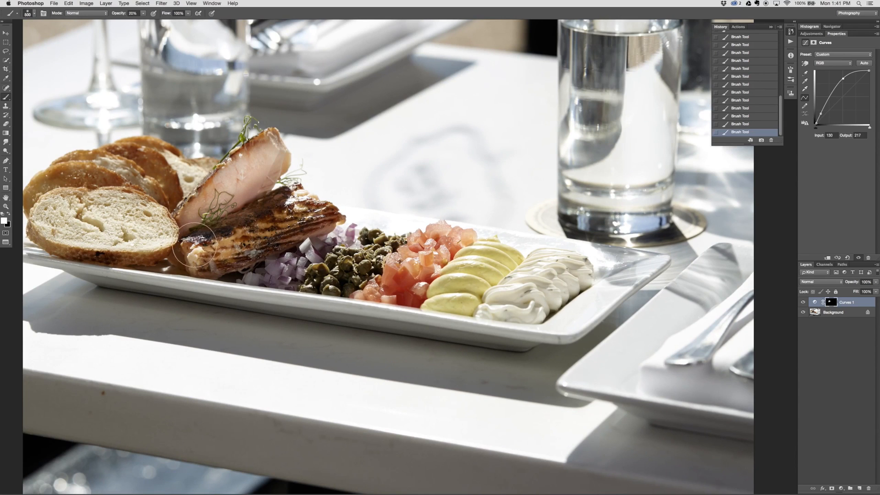
pyautogui.moveTo(277, 229)
pyautogui.mouseDown()
pyautogui.moveTo(319, 210)
pyautogui.moveTo(220, 249)
pyautogui.mouseUp()
pyautogui.moveTo(260, 175); pyautogui.dragTo(219, 214)
# Paint the salmon's edges and char marks on the Curves 1 mask with a smaller white brush at 20% opacity
pyautogui.press('[')
pyautogui.press('[')
pyautogui.press('[')
pyautogui.press('[')
pyautogui.press('[')
pyautogui.press('[')
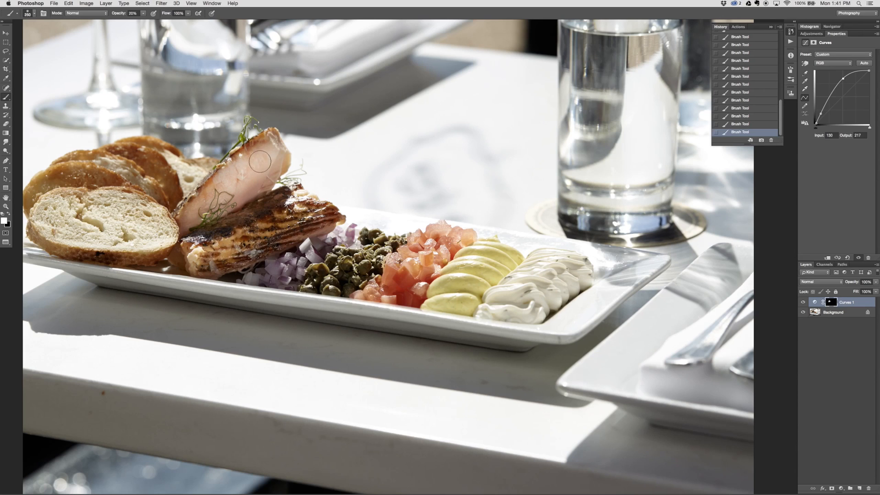
pyautogui.moveTo(268, 140); pyautogui.dragTo(286, 153)
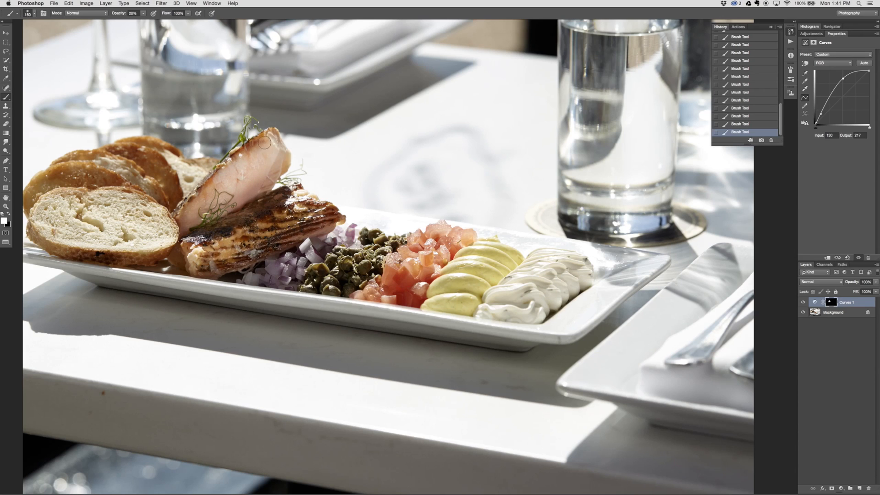
pyautogui.moveTo(189, 262); pyautogui.dragTo(203, 256)
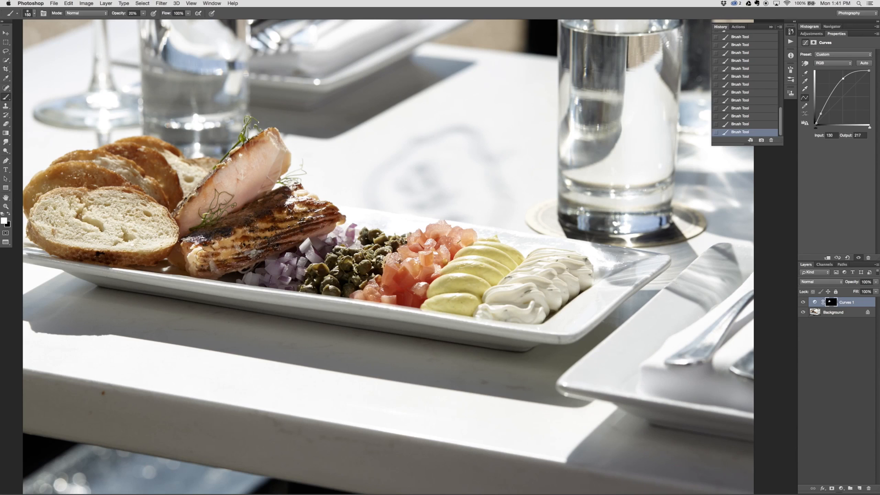
pyautogui.moveTo(308, 231)
pyautogui.mouseDown()
pyautogui.moveTo(299, 215)
pyautogui.moveTo(252, 225)
pyautogui.mouseUp()
pyautogui.moveTo(314, 210); pyautogui.dragTo(321, 218)
pyautogui.moveTo(284, 260)
pyautogui.mouseDown()
pyautogui.moveTo(265, 274)
pyautogui.moveTo(340, 273)
pyautogui.moveTo(354, 263)
pyautogui.moveTo(355, 278)
pyautogui.mouseUp()
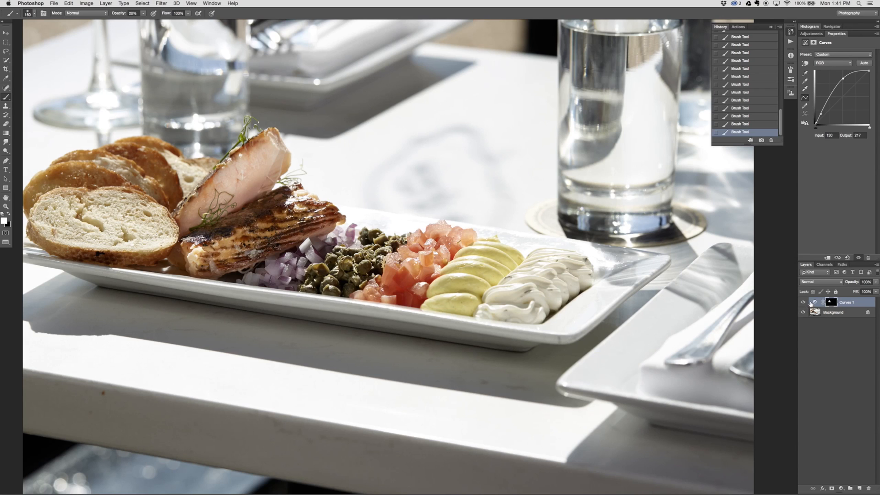
# Compare the salmon with and without the masked Curves 1 brightening
pyautogui.click(802, 303)
pyautogui.click(802, 303)
pyautogui.click(801, 303)
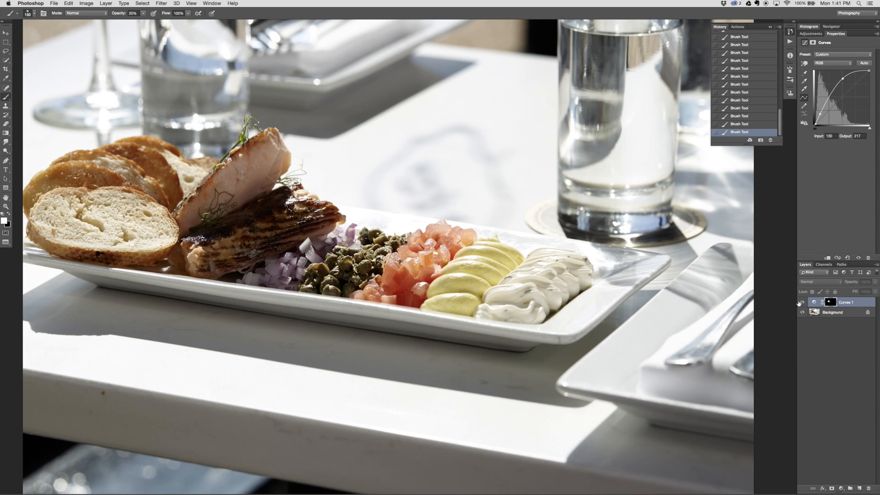
pyautogui.click(802, 303)
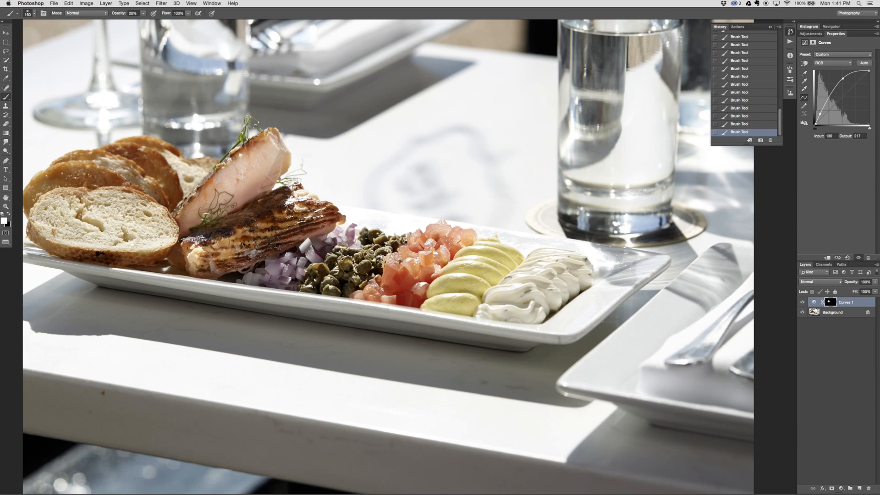
# Add a second Curves adjustment layer that lifts the shadows with a point at input 35, output 73, and check its effect
pyautogui.press('super+minus')
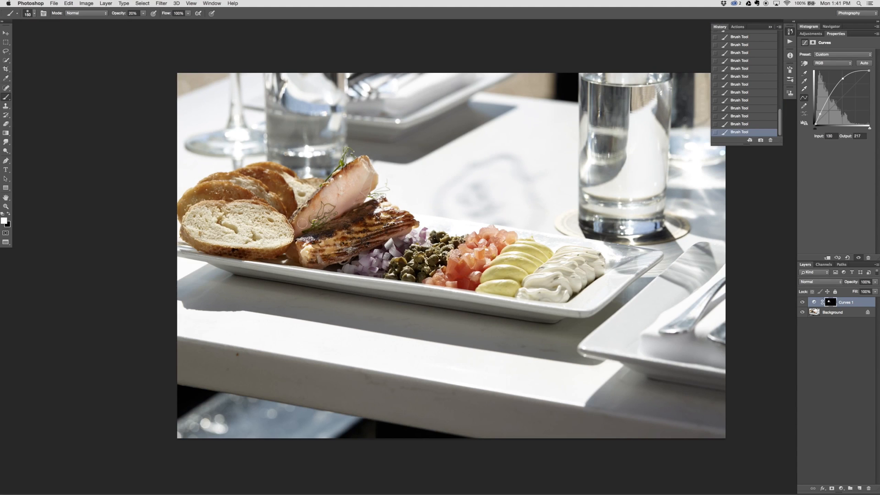
pyautogui.moveTo(515, 291); pyautogui.dragTo(451, 286)
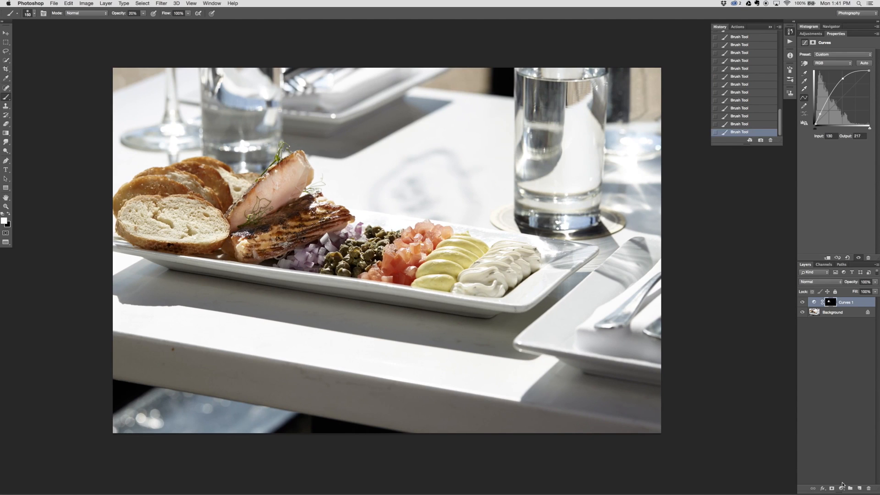
pyautogui.click(841, 488)
pyautogui.click(859, 398)
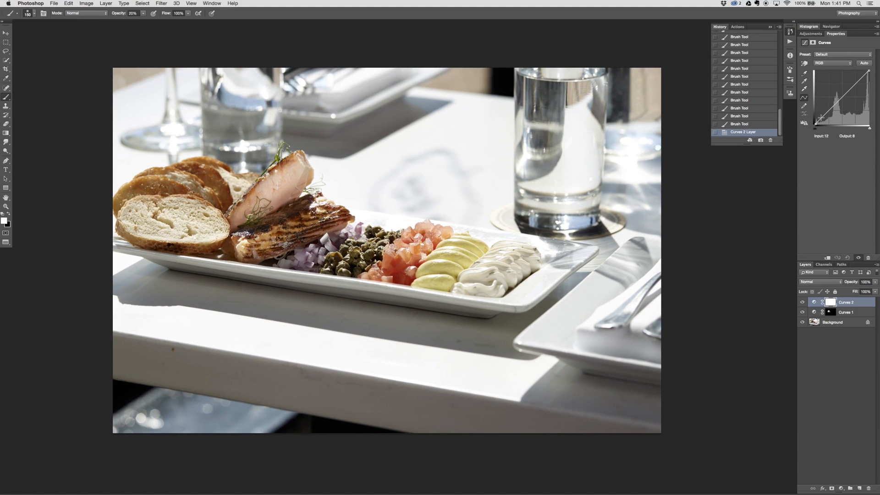
pyautogui.moveTo(827, 112); pyautogui.dragTo(825, 110)
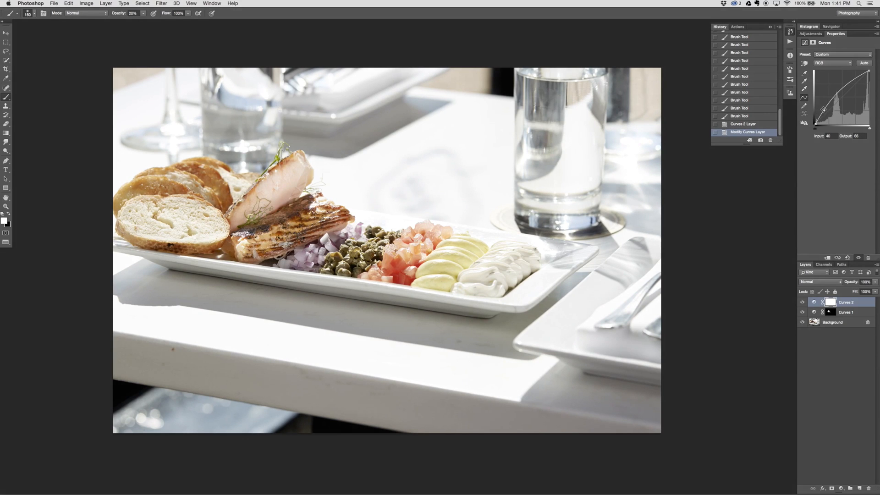
pyautogui.moveTo(825, 113); pyautogui.dragTo(823, 108)
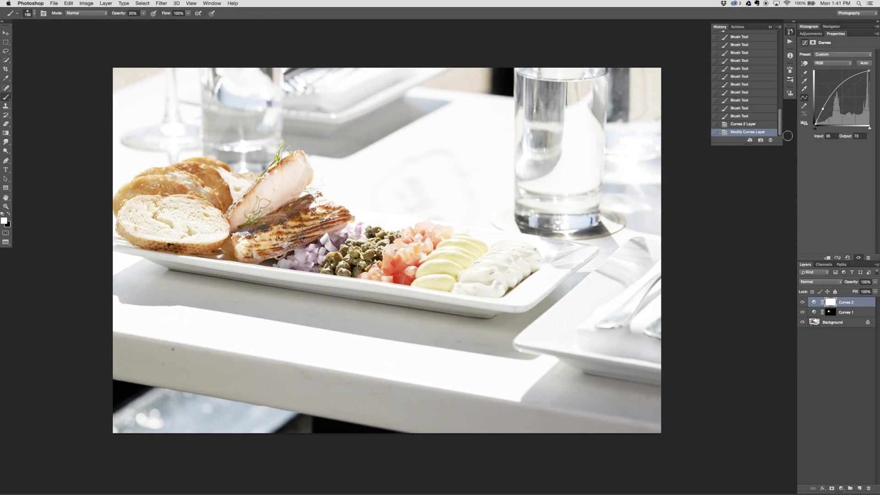
pyautogui.click(803, 303)
pyautogui.click(803, 303)
# Raise the black point of the Curves 2 curve and set its shadow point to input 30, output 81
pyautogui.moveTo(823, 109); pyautogui.dragTo(822, 109)
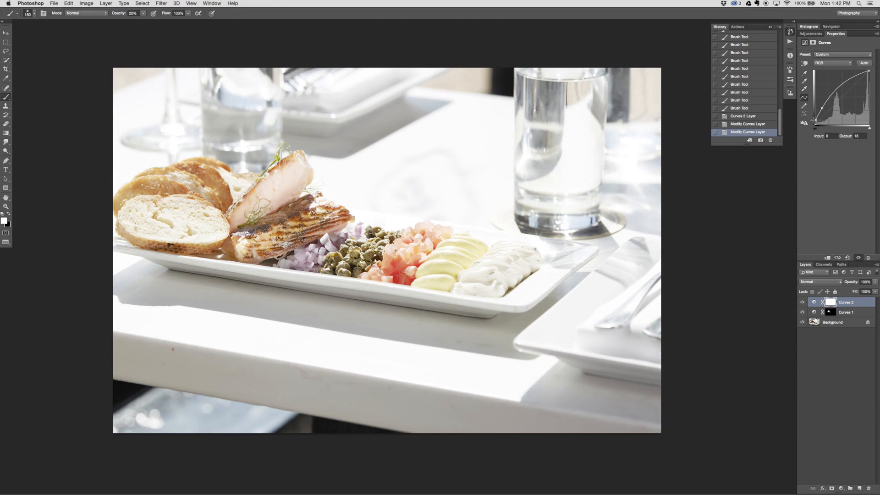
pyautogui.moveTo(815, 121); pyautogui.dragTo(814, 118)
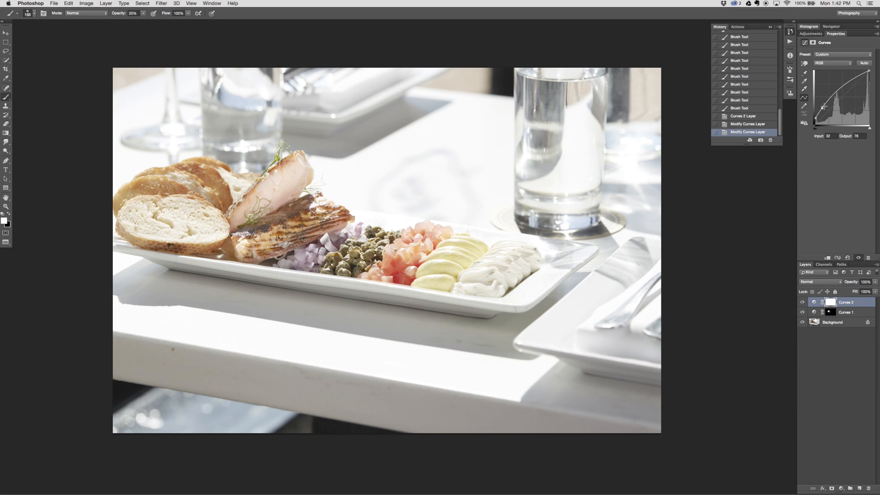
pyautogui.moveTo(823, 107); pyautogui.dragTo(824, 106)
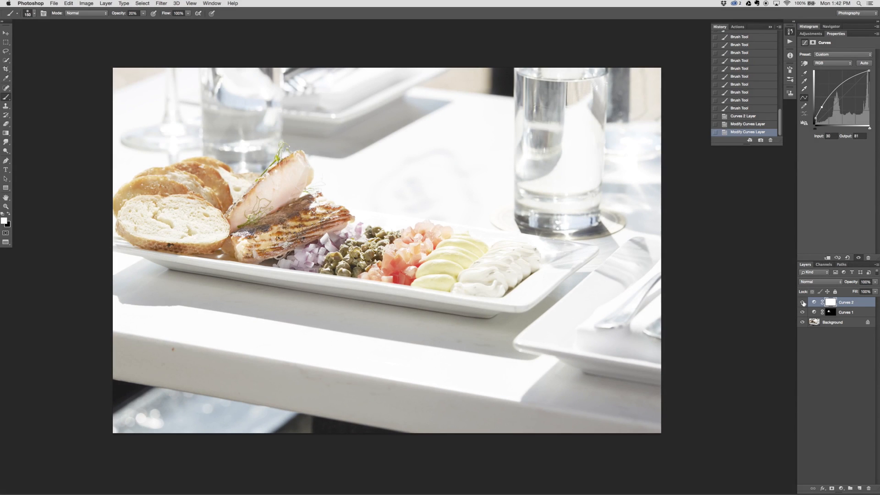
# Compare the whole photo with and without the Curves 2 shadow lift
pyautogui.click(803, 303)
pyautogui.click(803, 303)
pyautogui.click(803, 303)
pyautogui.click(802, 303)
pyautogui.click(802, 303)
pyautogui.click(802, 303)
pyautogui.click(801, 302)
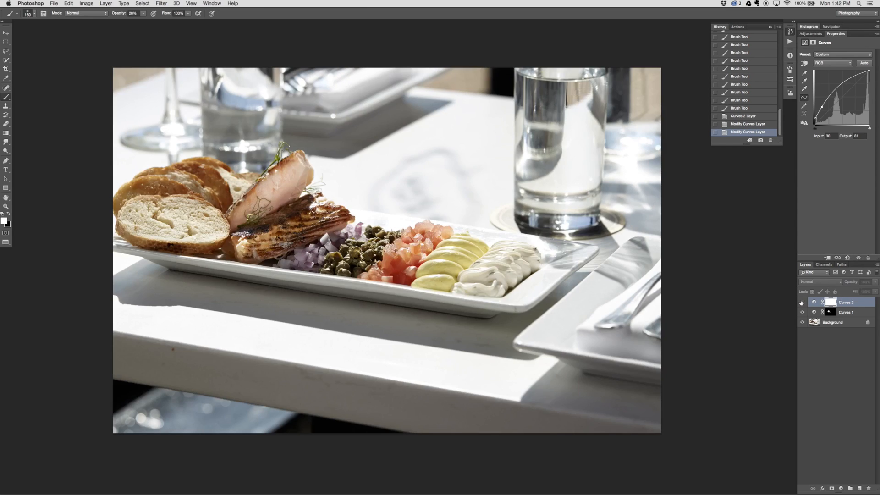
pyautogui.click(802, 302)
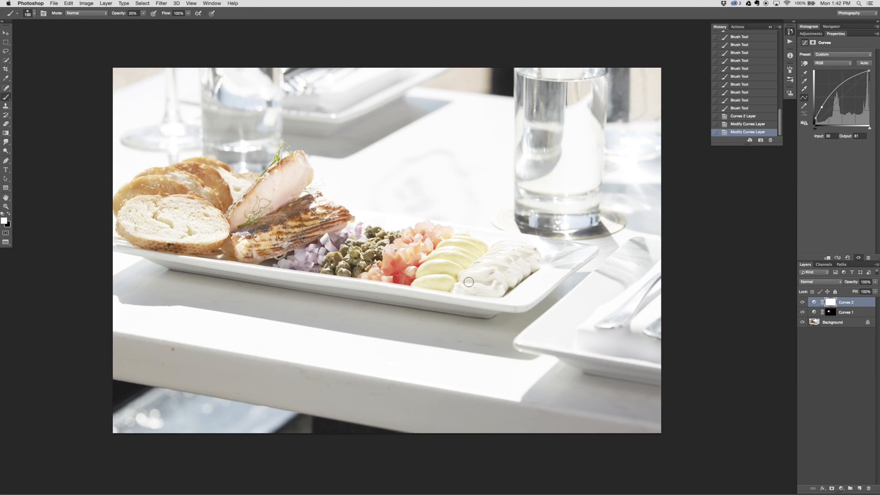
# Invert the Curves 2 mask and paint white with a 1900 px brush at 30% opacity over the upper-left background and around the plate
pyautogui.hotkey('ctrl', 'i')
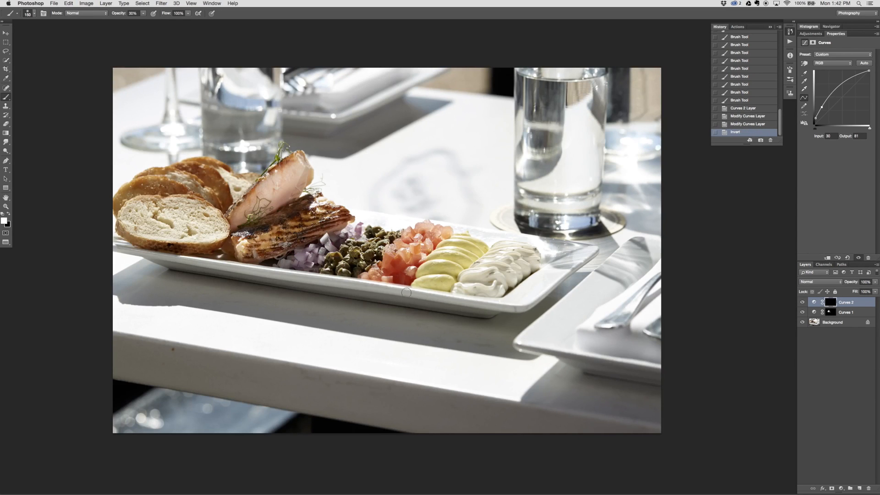
pyautogui.press(']')
pyautogui.press(']')
pyautogui.press(']')
pyautogui.press(']')
pyautogui.press(']')
pyautogui.press(']')
pyautogui.press(']')
pyautogui.press(']')
pyautogui.press(']')
pyautogui.press(']')
pyautogui.press(']')
pyautogui.press(']')
pyautogui.moveTo(113, 114); pyautogui.dragTo(382, 104)
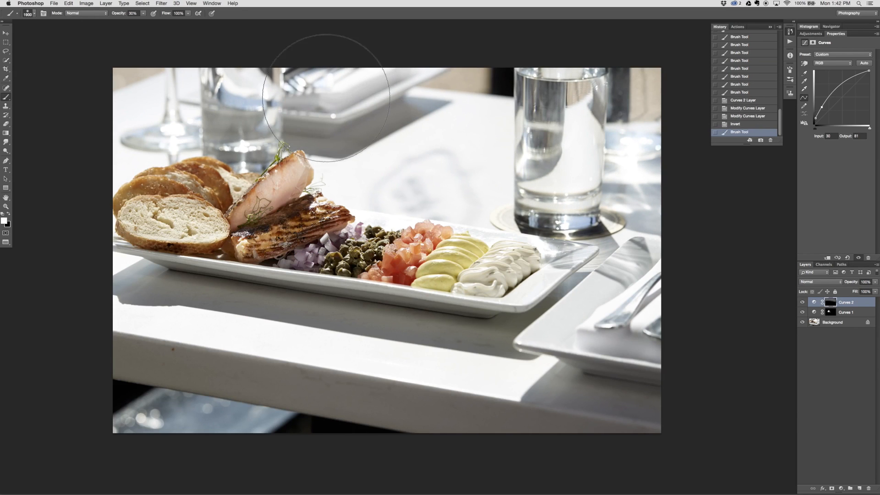
pyautogui.moveTo(326, 98); pyautogui.dragTo(105, 89)
pyautogui.moveTo(382, 112); pyautogui.dragTo(183, 118)
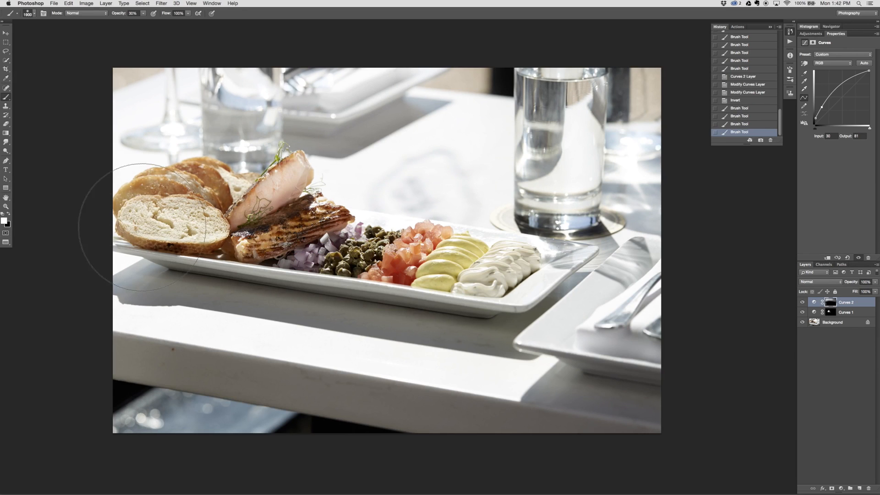
pyautogui.moveTo(142, 231)
pyautogui.mouseDown()
pyautogui.moveTo(461, 355)
pyautogui.moveTo(235, 273)
pyautogui.mouseUp()
pyautogui.moveTo(319, 294); pyautogui.dragTo(429, 247)
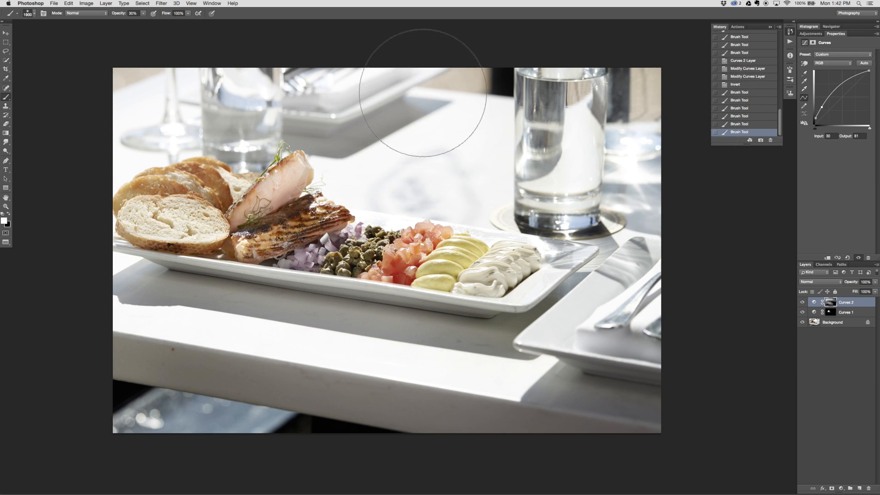
# Paint white on the Curves 2 mask across the tall glass and background, then the foreground table, raising brush opacity to 50%
pyautogui.moveTo(422, 93); pyautogui.dragTo(678, 151)
pyautogui.moveTo(523, 100); pyautogui.dragTo(641, 124)
pyautogui.moveTo(548, 160)
pyautogui.mouseDown()
pyautogui.moveTo(545, 127)
pyautogui.moveTo(657, 215)
pyautogui.moveTo(347, 76)
pyautogui.moveTo(664, 140)
pyautogui.mouseUp()
pyautogui.press('5')
pyautogui.moveTo(615, 118); pyautogui.dragTo(392, 69)
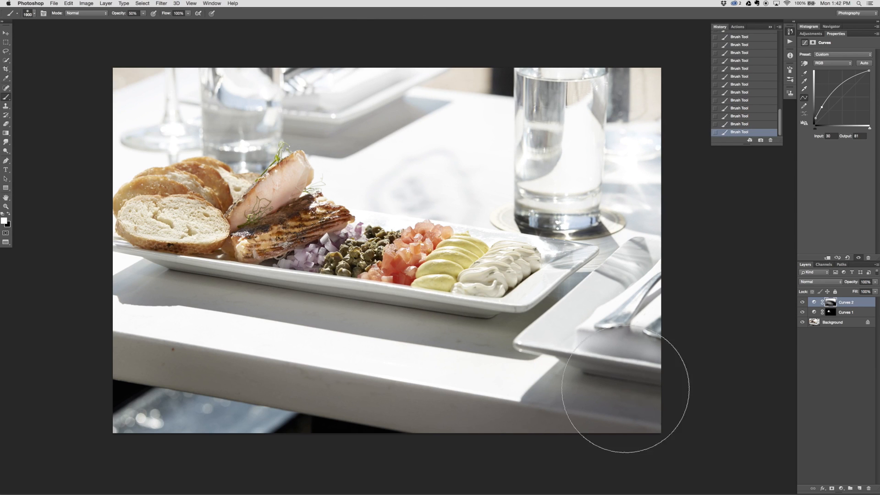
pyautogui.moveTo(626, 389)
pyautogui.mouseDown()
pyautogui.moveTo(212, 390)
pyautogui.moveTo(387, 395)
pyautogui.mouseUp()
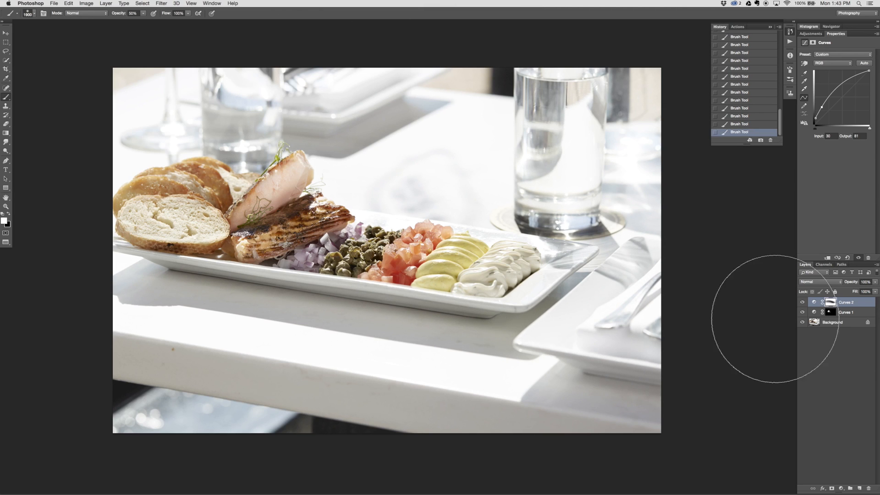
# Add a third Curves adjustment layer with a raised black point and a point at input 25, output 75, then invert its mask
pyautogui.click(841, 489)
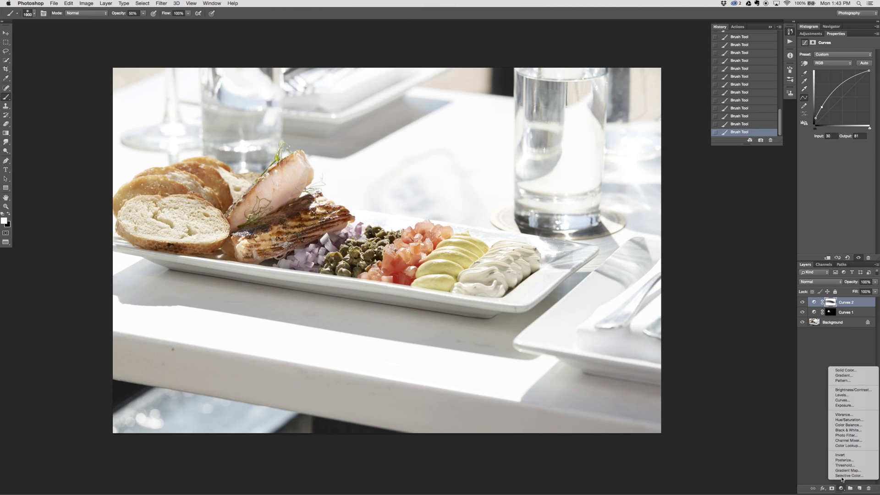
pyautogui.click(848, 402)
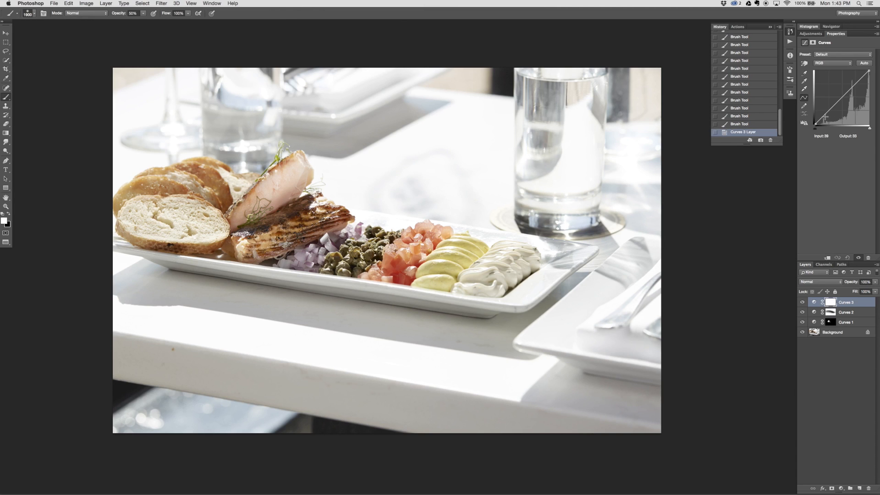
pyautogui.moveTo(824, 118)
pyautogui.mouseDown()
pyautogui.moveTo(812, 111)
pyautogui.moveTo(823, 109)
pyautogui.mouseUp()
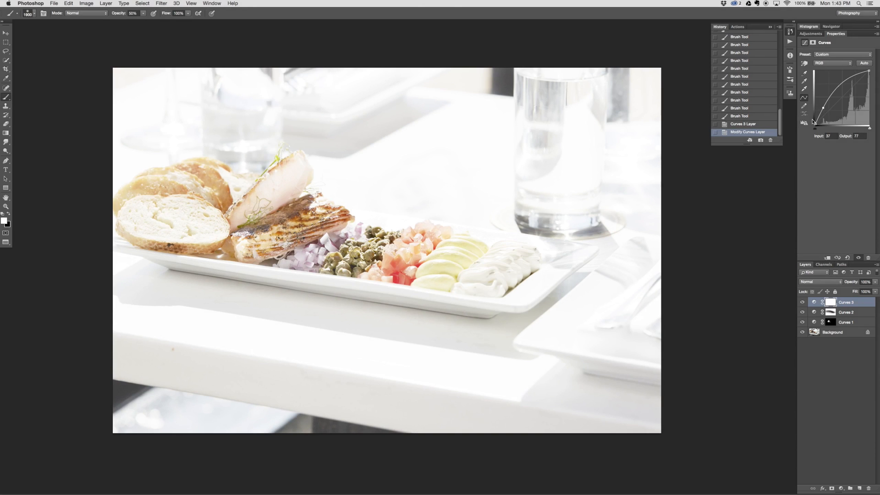
pyautogui.moveTo(816, 123); pyautogui.dragTo(822, 108)
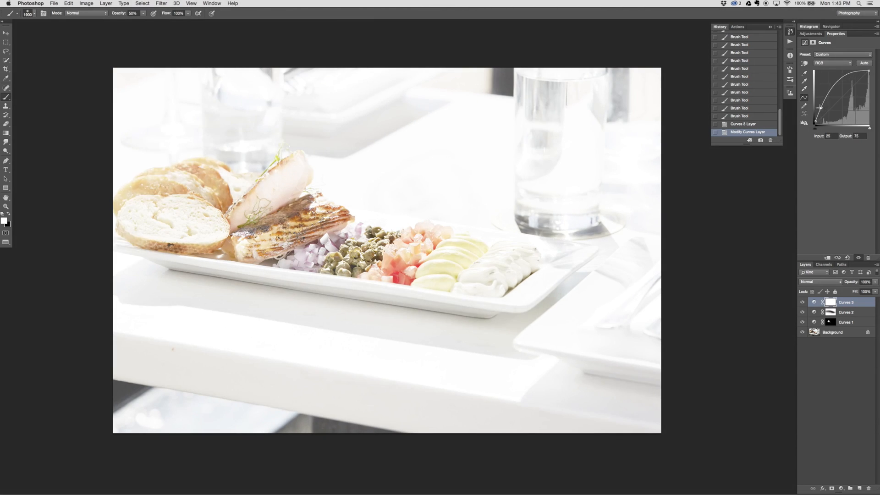
pyautogui.press('super+i')
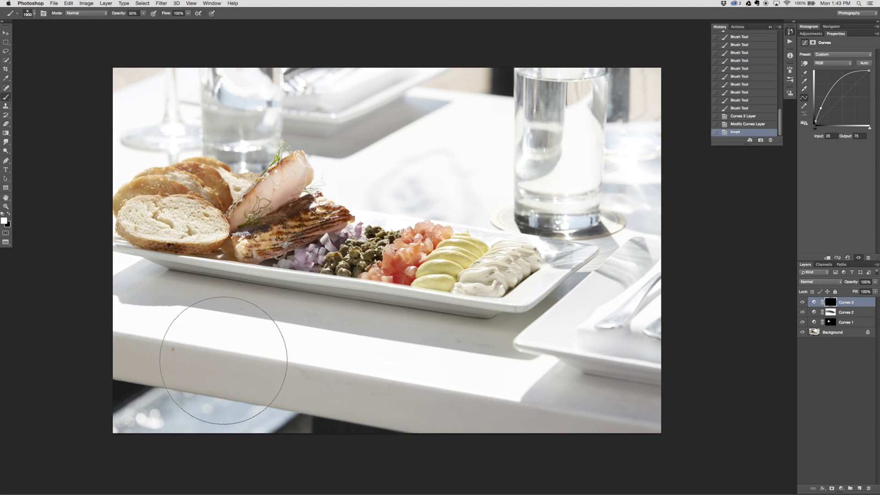
# Paint white on the Curves 3 mask with a 1500 px brush at 50% opacity over the table edge and foreground below the plate
pyautogui.moveTo(240, 386); pyautogui.dragTo(215, 335)
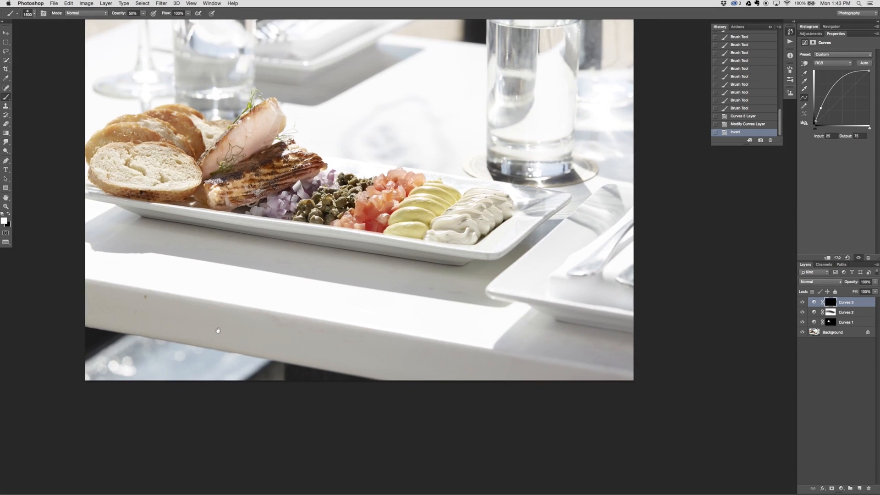
pyautogui.moveTo(467, 429)
pyautogui.mouseDown()
pyautogui.moveTo(91, 347)
pyautogui.moveTo(501, 410)
pyautogui.moveTo(522, 426)
pyautogui.mouseUp()
pyautogui.moveTo(71, 315)
pyautogui.mouseDown()
pyautogui.moveTo(69, 332)
pyautogui.moveTo(601, 449)
pyautogui.mouseUp()
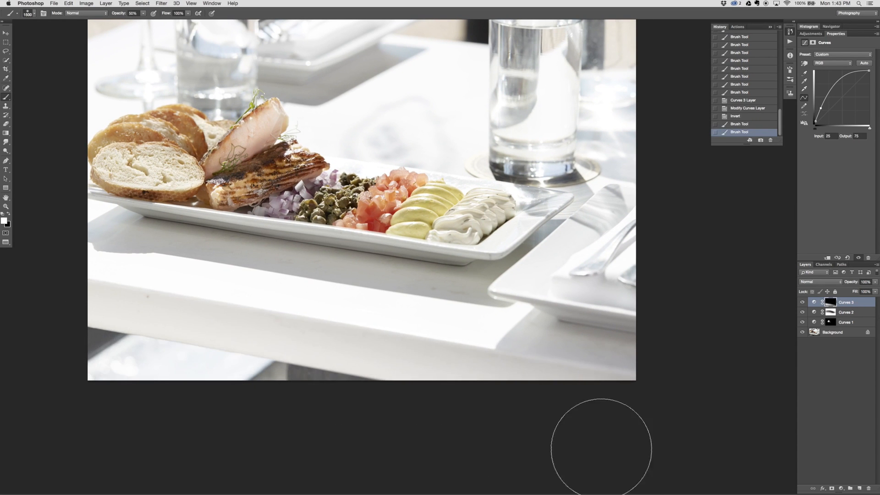
pyautogui.moveTo(50, 323); pyautogui.dragTo(657, 451)
pyautogui.moveTo(326, 352); pyautogui.dragTo(780, 430)
pyautogui.moveTo(706, 393)
pyautogui.mouseDown()
pyautogui.moveTo(550, 393)
pyautogui.moveTo(56, 310)
pyautogui.mouseUp()
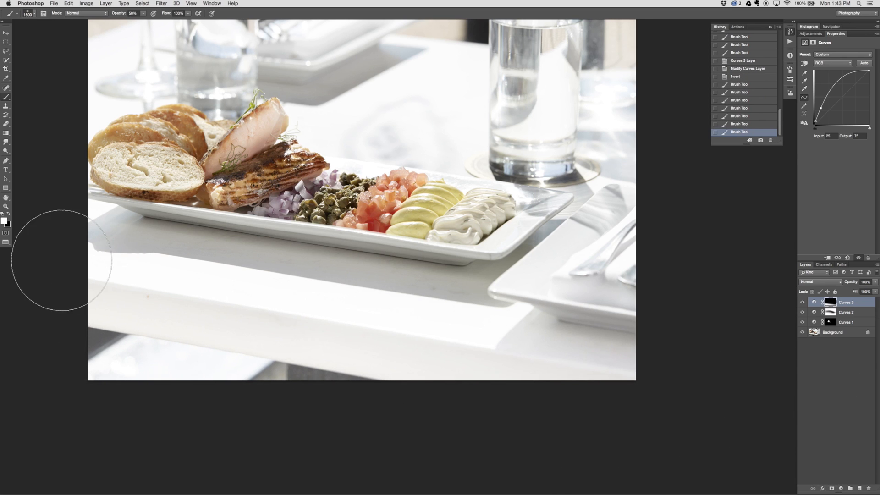
pyautogui.moveTo(59, 261); pyautogui.dragTo(752, 417)
pyautogui.moveTo(160, 262); pyautogui.dragTo(579, 383)
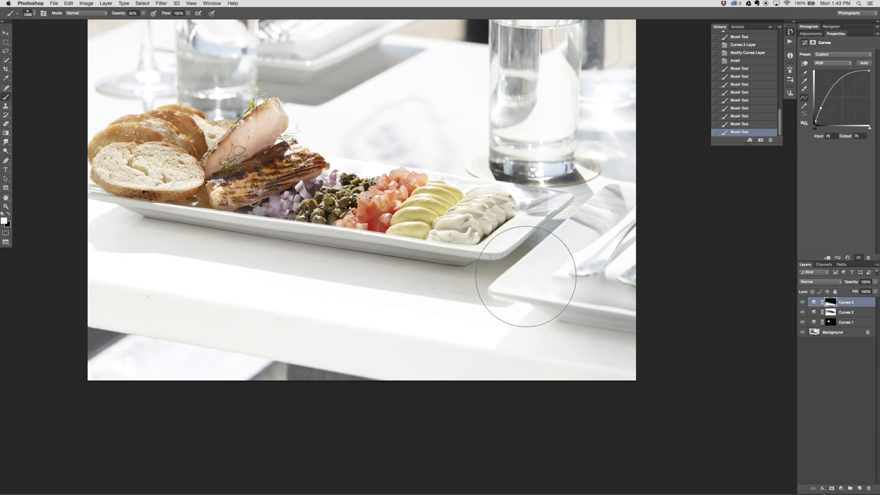
# Paint black on the Curves 3 mask at 50% opacity along the plate and food to remove the brightening there
pyautogui.press('x')
pyautogui.moveTo(108, 200)
pyautogui.mouseDown()
pyautogui.moveTo(648, 291)
pyautogui.moveTo(35, 174)
pyautogui.moveTo(596, 285)
pyautogui.mouseUp()
pyautogui.moveTo(154, 165)
pyautogui.mouseDown()
pyautogui.moveTo(343, 227)
pyautogui.moveTo(278, 216)
pyautogui.moveTo(165, 217)
pyautogui.moveTo(226, 203)
pyautogui.moveTo(655, 289)
pyautogui.moveTo(534, 234)
pyautogui.moveTo(529, 301)
pyautogui.mouseUp()
# Lightly brighten the background glasses and table by painting white on the Curves 3 mask at 20% opacity
pyautogui.press('x')
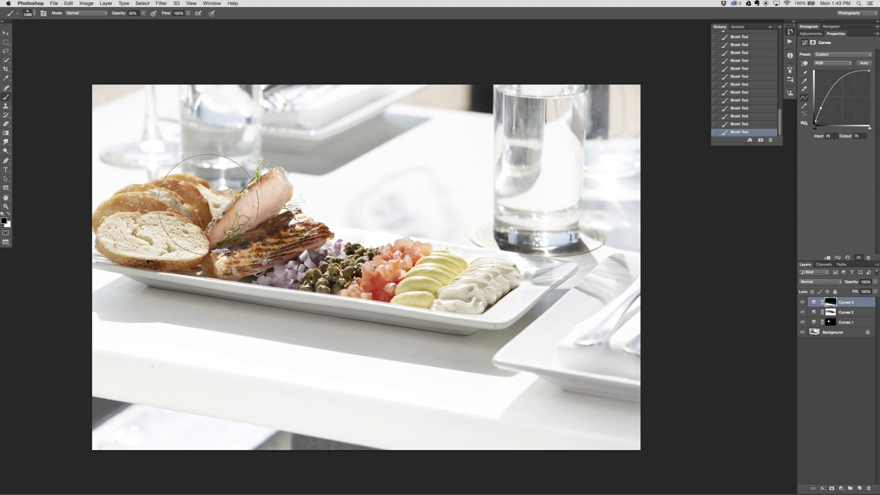
pyautogui.press('2')
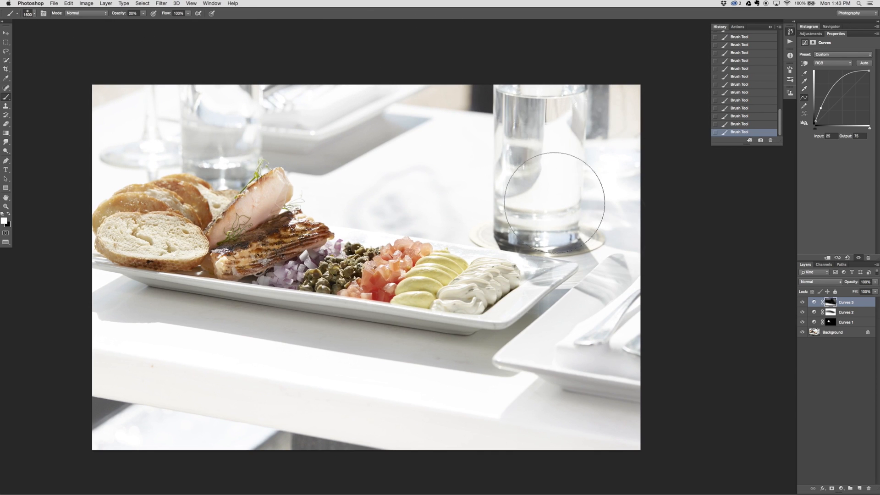
pyautogui.press('x')
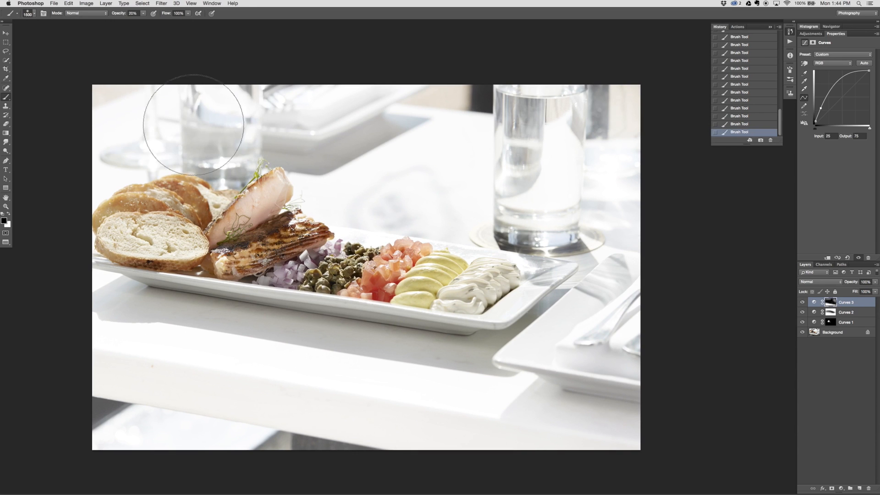
# Compare the photo with and without the Curves 2 and Curves 3 brightening
pyautogui.click(803, 312)
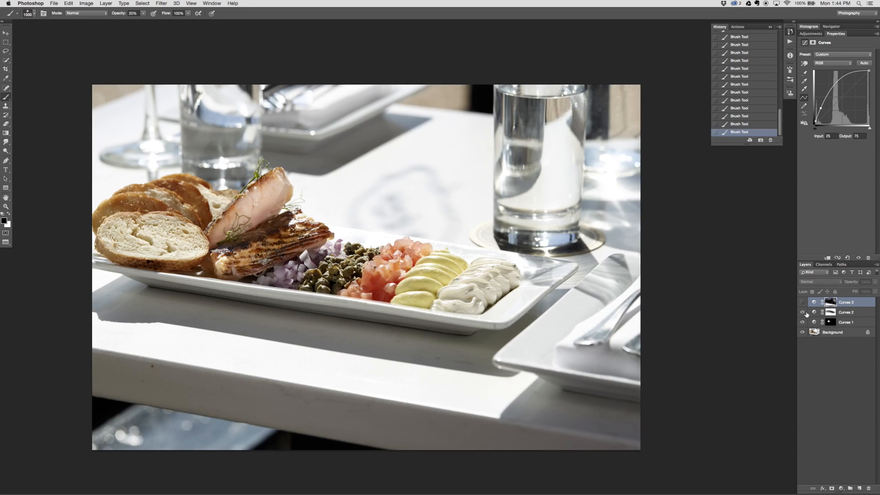
pyautogui.click(803, 302)
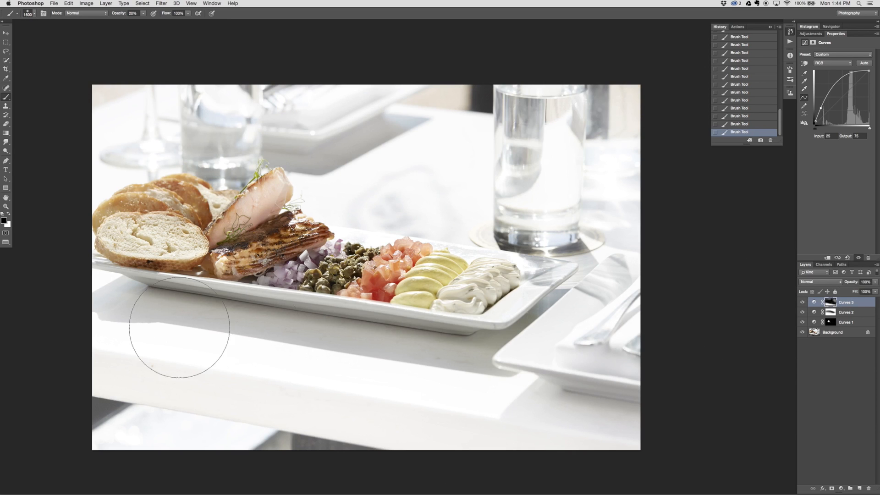
pyautogui.click(803, 302)
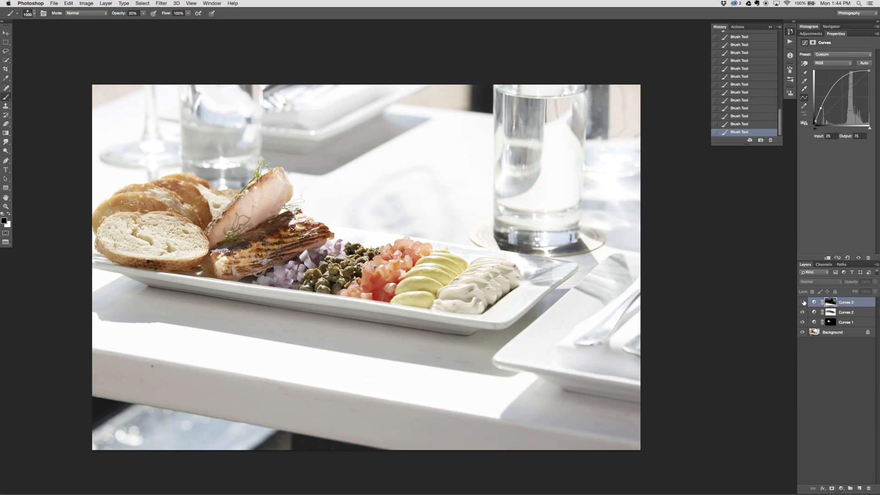
pyautogui.click(804, 303)
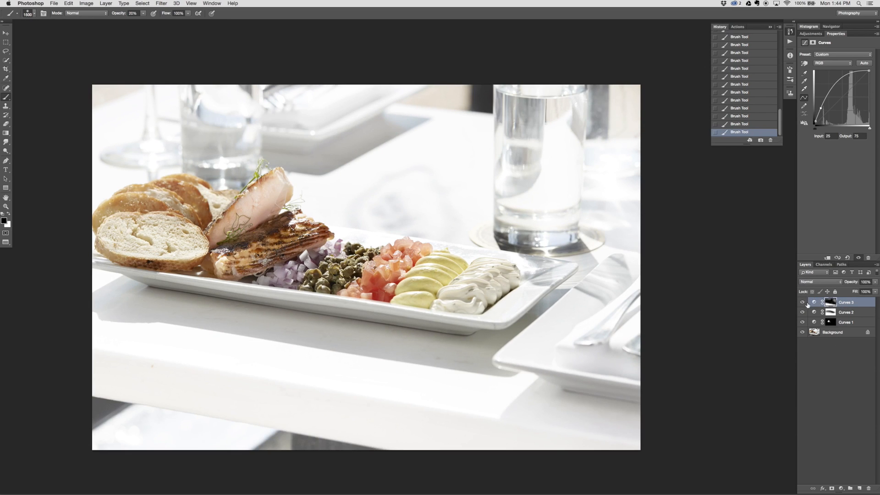
pyautogui.click(802, 302)
pyautogui.click(803, 302)
# Paint black on the Curves 3 mask with a 1700 px brush at 20% opacity along the photo's bottom edge to reduce the brightening
pyautogui.press('super+minus')
pyautogui.press(']')
pyautogui.press(']')
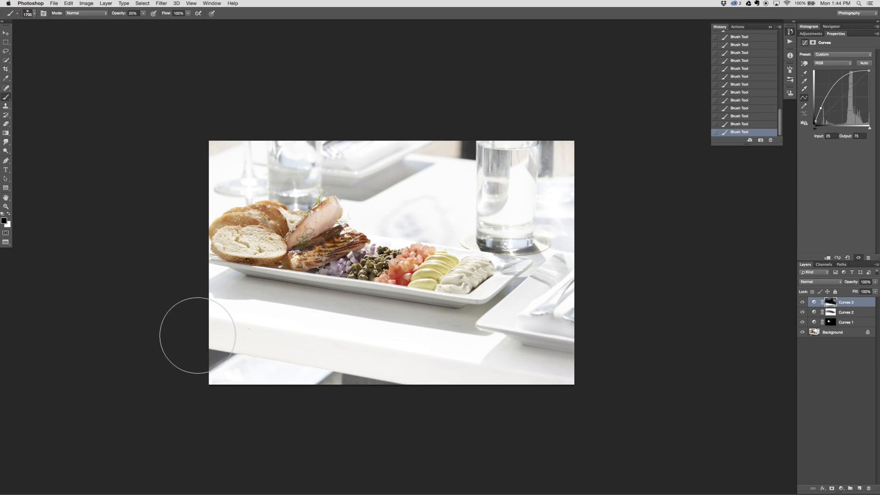
pyautogui.moveTo(185, 336); pyautogui.dragTo(641, 427)
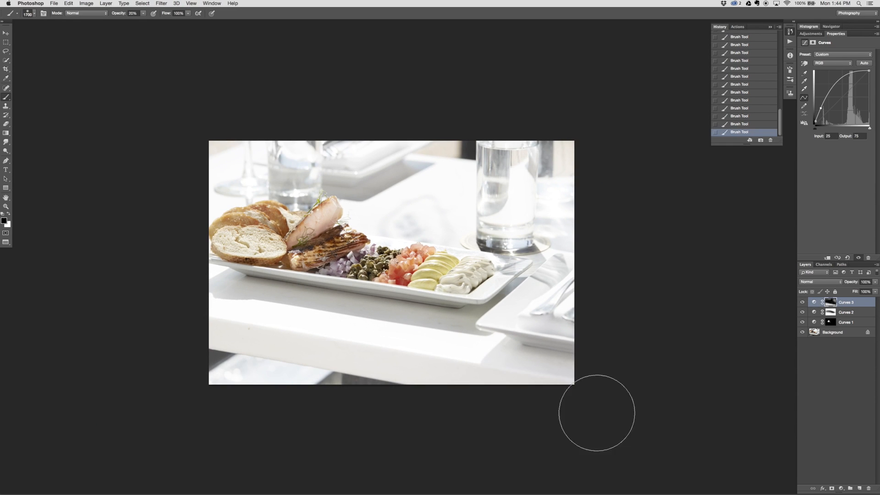
pyautogui.moveTo(595, 396); pyautogui.dragTo(432, 447)
pyautogui.moveTo(191, 352); pyautogui.dragTo(405, 441)
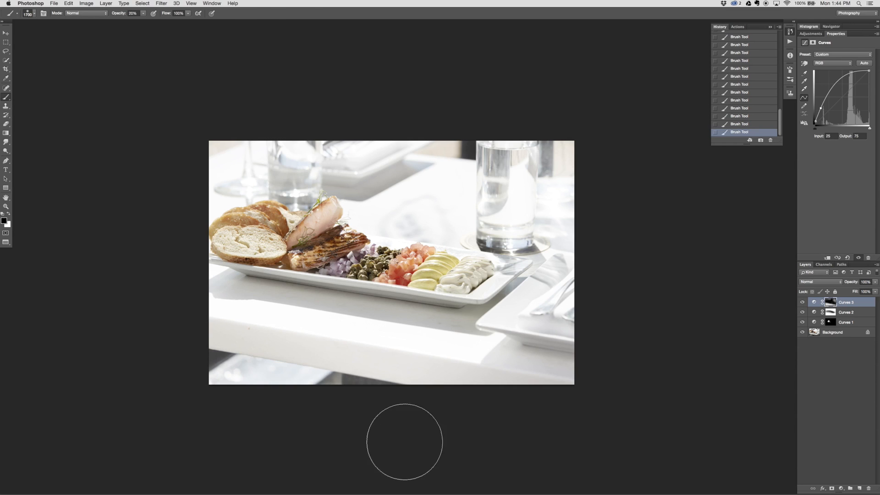
# Compare the photo with and without the refined Curves 3 brightening
pyautogui.press('v')
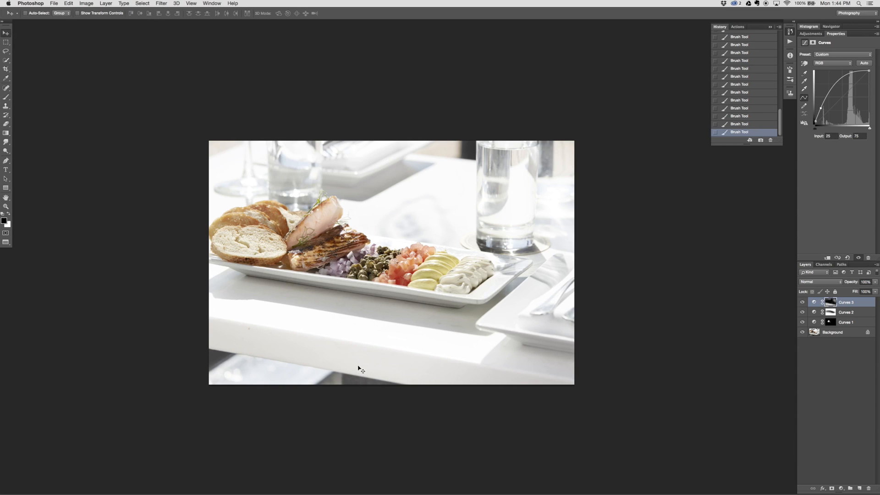
pyautogui.moveTo(376, 352); pyautogui.dragTo(361, 369)
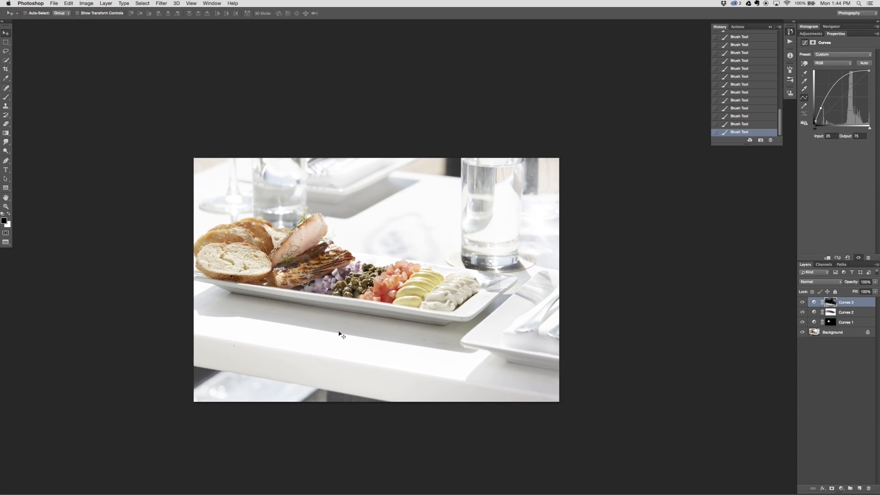
pyautogui.click(802, 302)
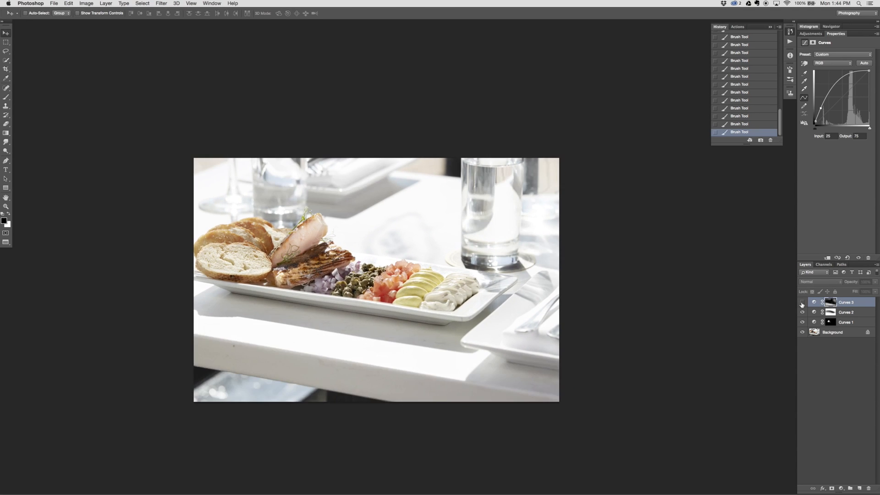
pyautogui.click(803, 303)
pyautogui.click(802, 303)
pyautogui.click(802, 303)
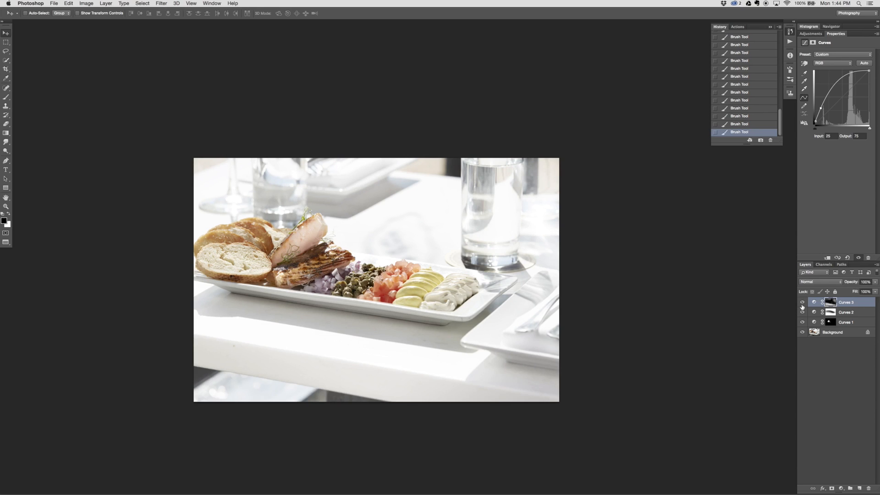
# Add a fourth Curves adjustment layer with a highlight point at input 231, output 242 and a shadow anchor at input 25, output 25
pyautogui.press('b')
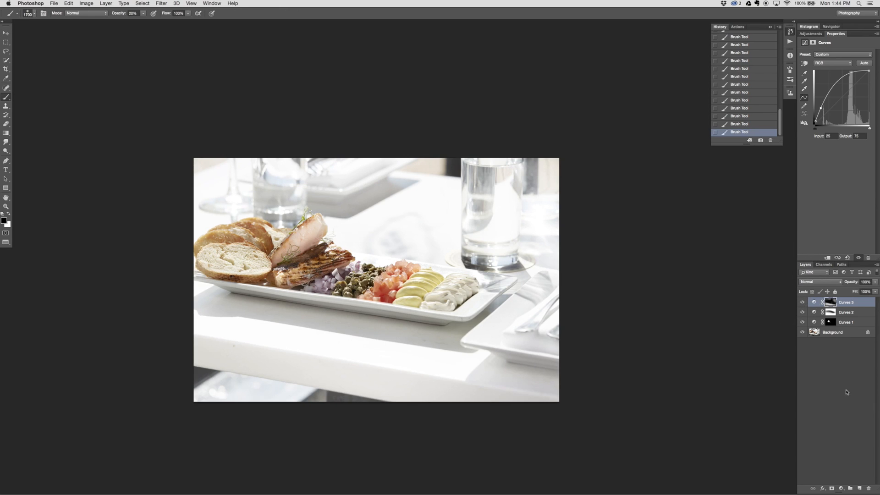
pyautogui.click(841, 489)
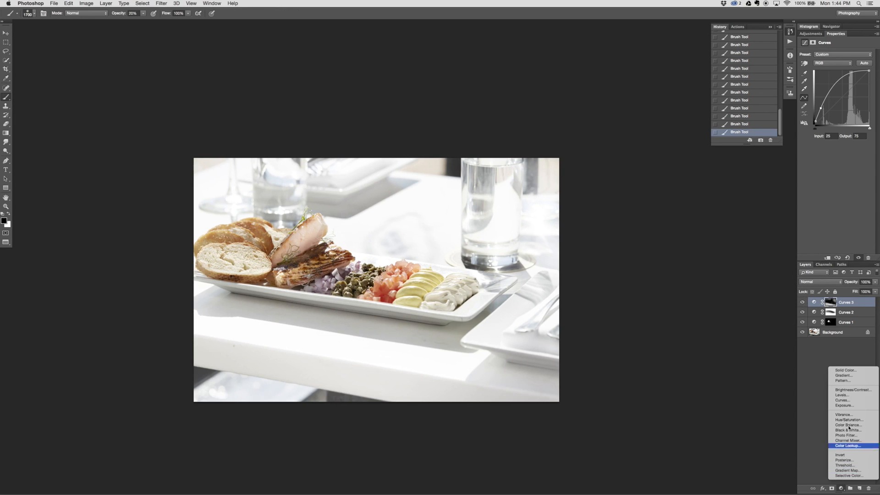
pyautogui.click(848, 397)
pyautogui.press('super+equal')
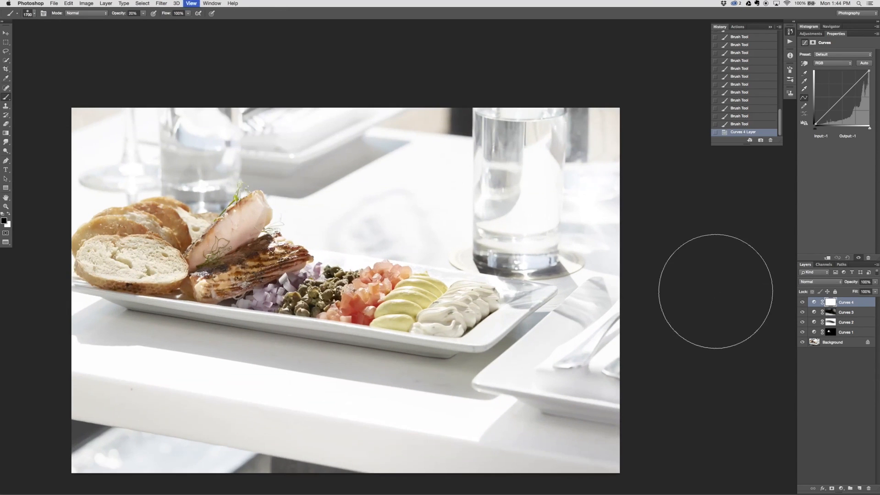
pyautogui.moveTo(392, 321); pyautogui.dragTo(455, 333)
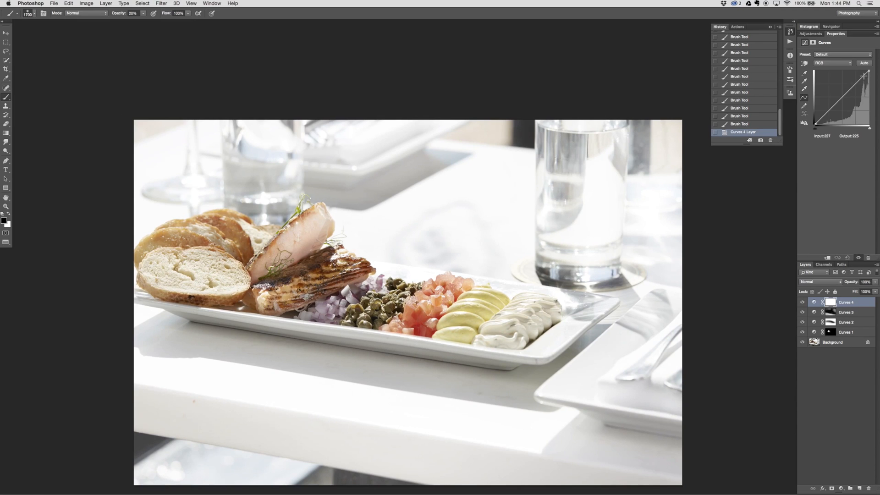
pyautogui.moveTo(863, 77); pyautogui.dragTo(865, 74)
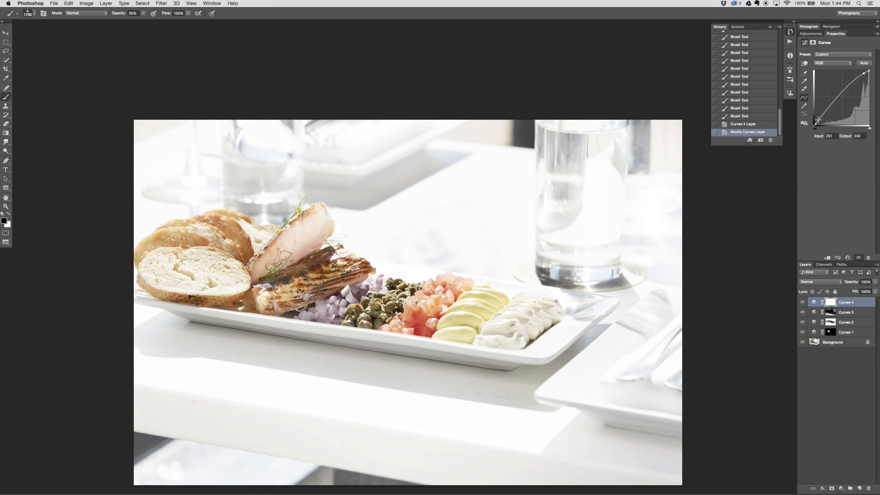
pyautogui.moveTo(820, 120); pyautogui.dragTo(821, 120)
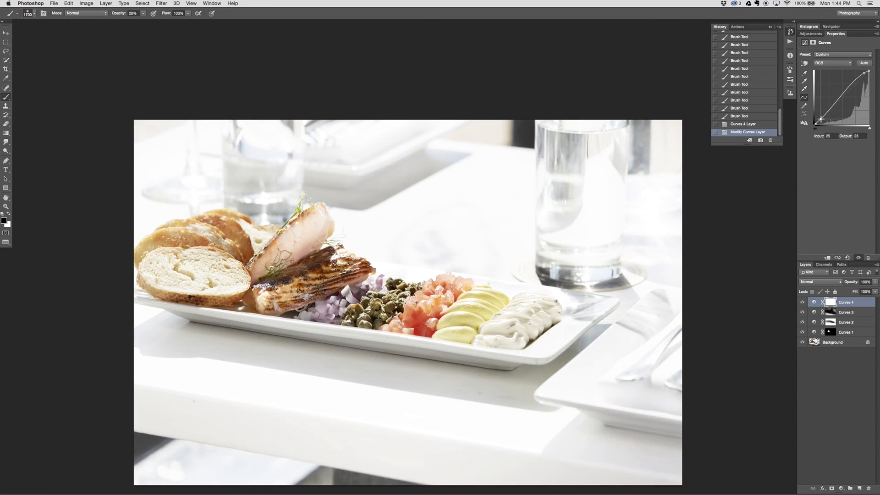
# Set the Curves 4 highlight point to input 218, output 244, and invert the layer's mask to black
pyautogui.click(863, 74)
pyautogui.moveTo(862, 73); pyautogui.dragTo(861, 72)
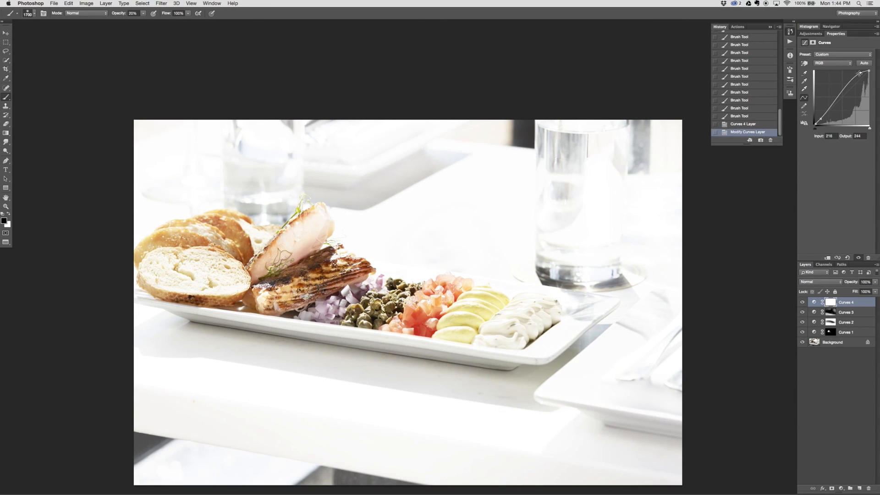
pyautogui.press('super+i')
pyautogui.press('x')
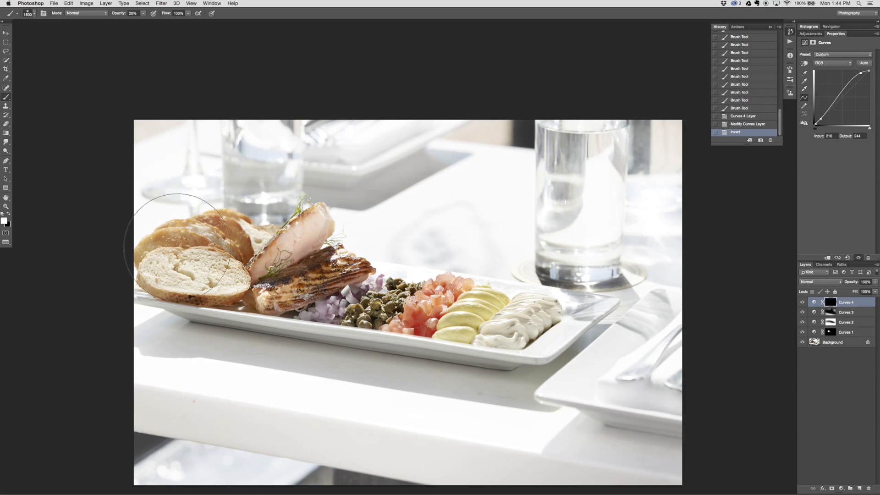
# Paint white on the Curves 4 mask over the plate, toppings and bread at 20% opacity, reducing the brush to 700 px
pyautogui.press('[')
pyautogui.press('[')
pyautogui.press('[')
pyautogui.press('[')
pyautogui.press('[')
pyautogui.press('[')
pyautogui.moveTo(140, 253)
pyautogui.mouseDown()
pyautogui.moveTo(546, 347)
pyautogui.moveTo(315, 291)
pyautogui.moveTo(504, 320)
pyautogui.mouseUp()
pyautogui.moveTo(504, 320)
pyautogui.mouseDown()
pyautogui.moveTo(407, 296)
pyautogui.moveTo(413, 302)
pyautogui.mouseUp()
pyautogui.moveTo(521, 334); pyautogui.dragTo(441, 301)
pyautogui.moveTo(441, 302)
pyautogui.mouseDown()
pyautogui.moveTo(467, 316)
pyautogui.moveTo(367, 304)
pyautogui.mouseUp()
pyautogui.press('[')
pyautogui.press('[')
pyautogui.press('[')
pyautogui.press('[')
pyautogui.moveTo(367, 304)
pyautogui.mouseDown()
pyautogui.moveTo(529, 331)
pyautogui.moveTo(543, 323)
pyautogui.mouseUp()
pyautogui.moveTo(543, 322); pyautogui.dragTo(366, 304)
pyautogui.moveTo(367, 303)
pyautogui.mouseDown()
pyautogui.moveTo(532, 323)
pyautogui.moveTo(374, 301)
pyautogui.mouseUp()
pyautogui.moveTo(216, 242)
pyautogui.mouseDown()
pyautogui.moveTo(210, 263)
pyautogui.moveTo(183, 271)
pyautogui.mouseUp()
pyautogui.moveTo(188, 273)
pyautogui.mouseDown()
pyautogui.moveTo(232, 285)
pyautogui.moveTo(148, 253)
pyautogui.mouseUp()
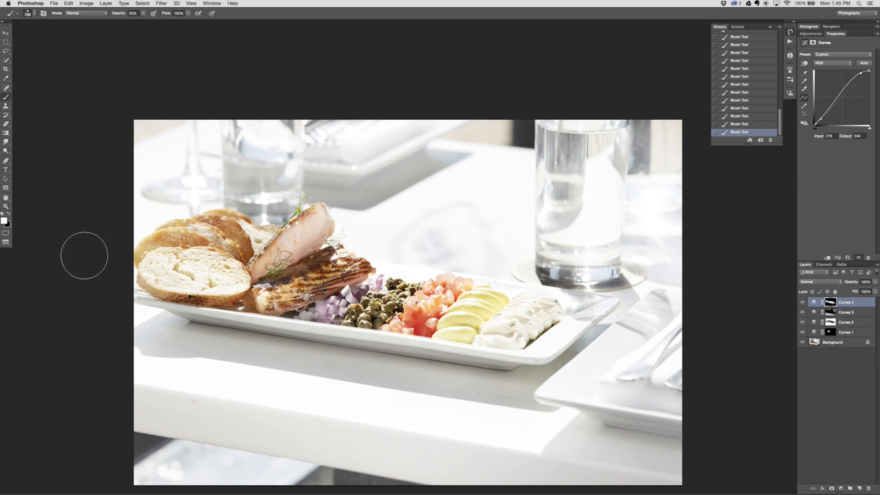
# Compare the photo with and without the Curves 4 brightening
pyautogui.press('x')
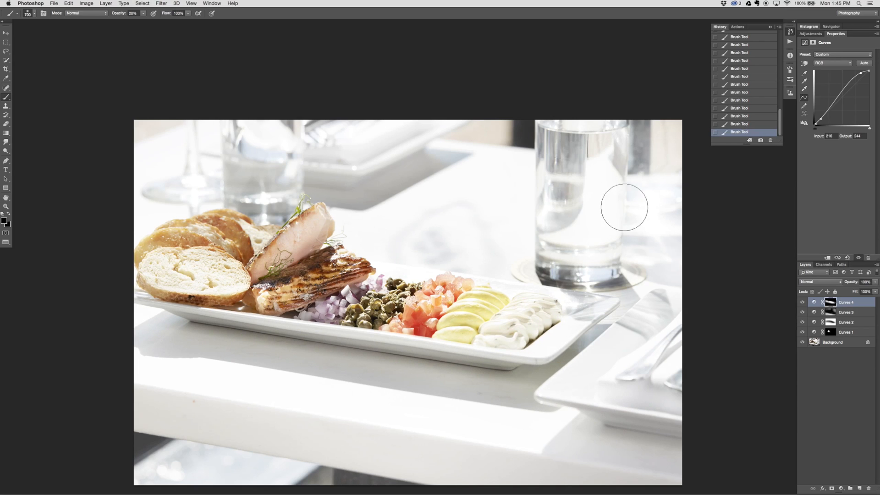
pyautogui.press('x')
pyautogui.click(802, 302)
pyautogui.click(802, 303)
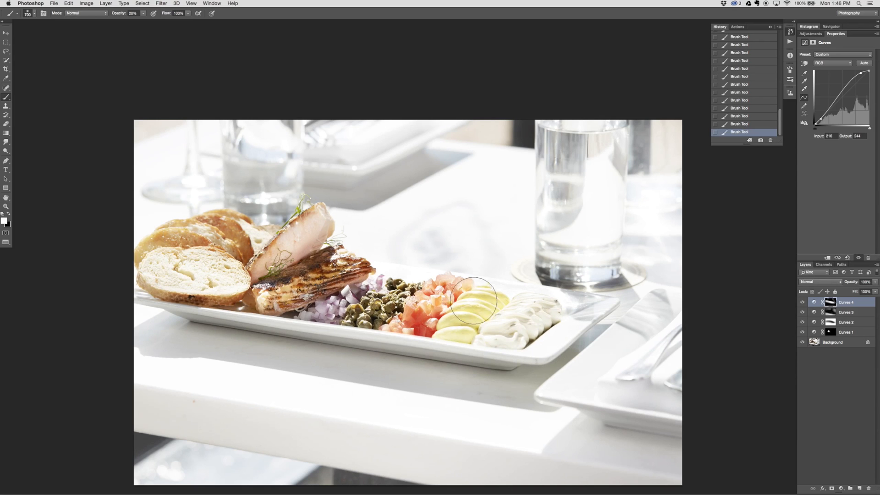
# Add a fifth Curves adjustment layer with a shadow point at input 50, output 41 and a highlight point at input 219, output 232
pyautogui.click(841, 490)
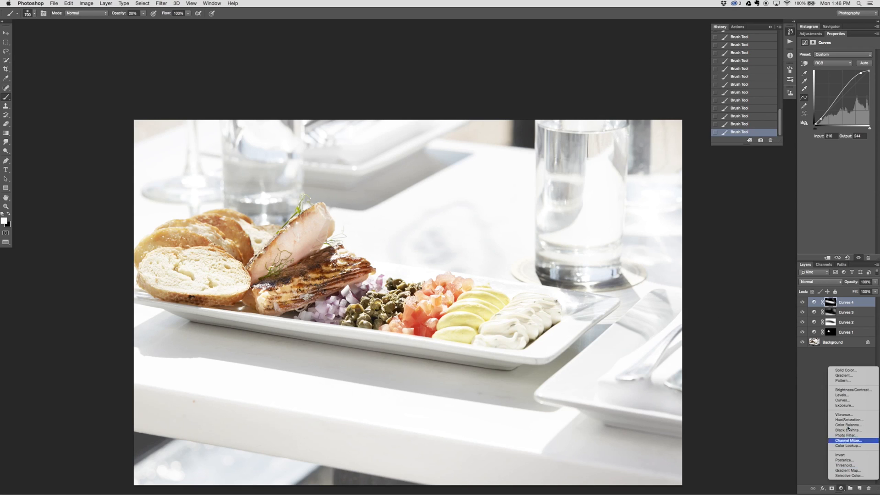
pyautogui.click(853, 402)
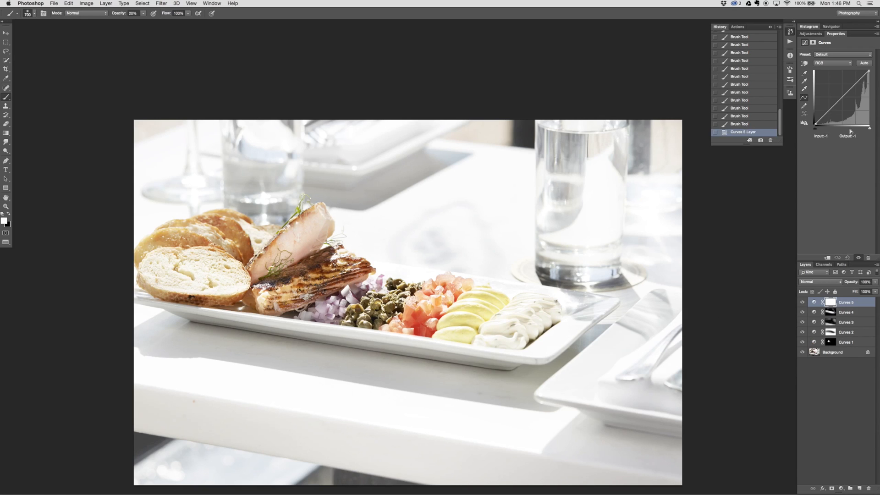
pyautogui.click(825, 113)
pyautogui.moveTo(825, 114); pyautogui.dragTo(825, 116)
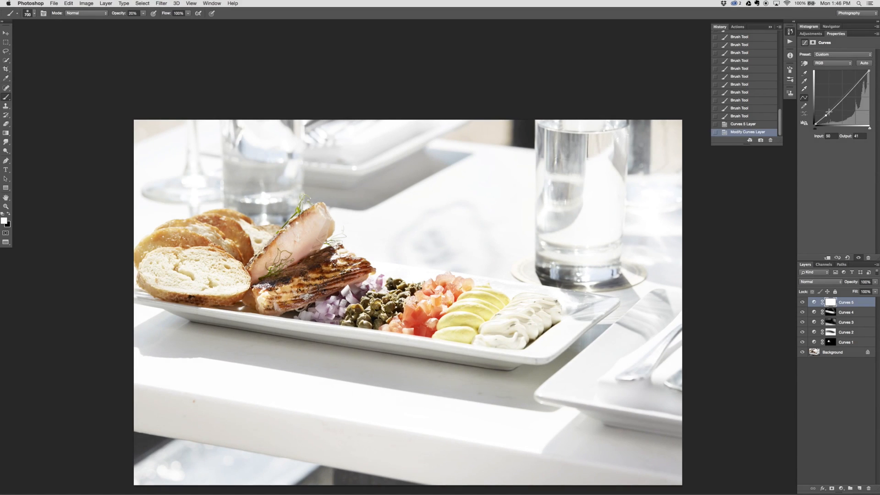
pyautogui.press('super+equal')
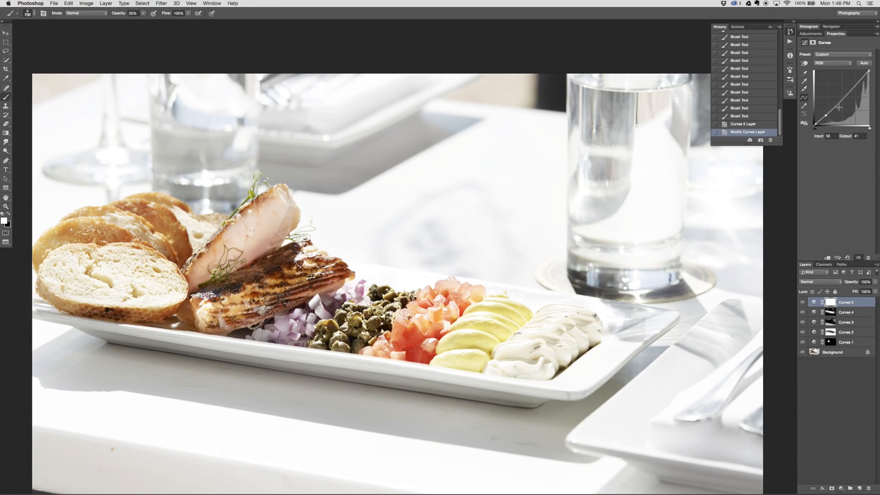
pyautogui.moveTo(863, 77); pyautogui.dragTo(862, 74)
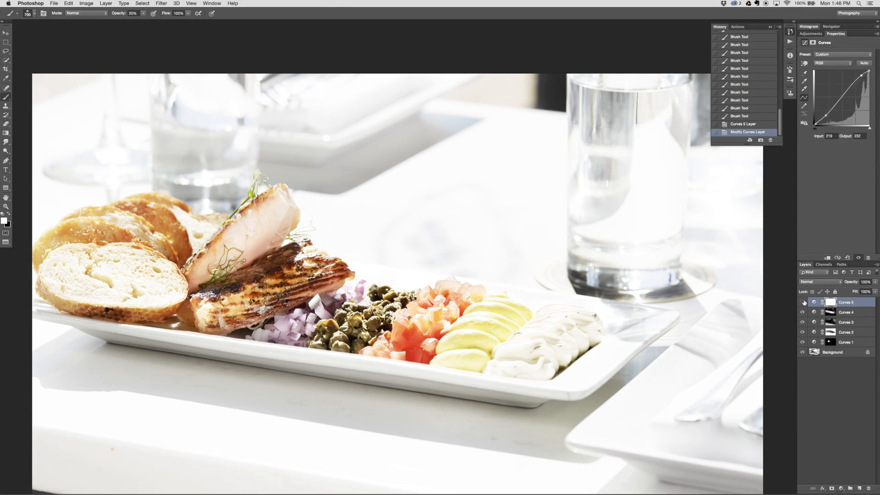
# Compare the photo with and without the Curves 5 contrast boost
pyautogui.click(802, 303)
pyautogui.click(803, 302)
pyautogui.click(803, 303)
pyautogui.click(803, 303)
# Invert the Curves 5 mask and paint white over both salmon pieces with a smaller brush at 20% opacity
pyautogui.press('super+i')
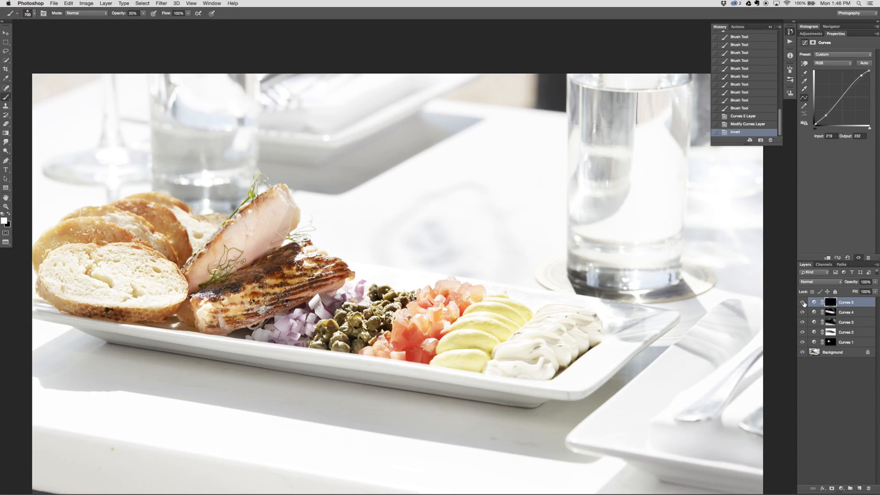
pyautogui.press('[')
pyautogui.press('[')
pyautogui.press('[')
pyautogui.press('[')
pyautogui.press('[')
pyautogui.moveTo(221, 290)
pyautogui.mouseDown()
pyautogui.moveTo(302, 281)
pyautogui.moveTo(229, 296)
pyautogui.moveTo(307, 270)
pyautogui.mouseUp()
pyautogui.moveTo(307, 270)
pyautogui.mouseDown()
pyautogui.moveTo(234, 298)
pyautogui.moveTo(255, 282)
pyautogui.moveTo(244, 300)
pyautogui.moveTo(317, 280)
pyautogui.moveTo(215, 305)
pyautogui.moveTo(275, 274)
pyautogui.mouseUp()
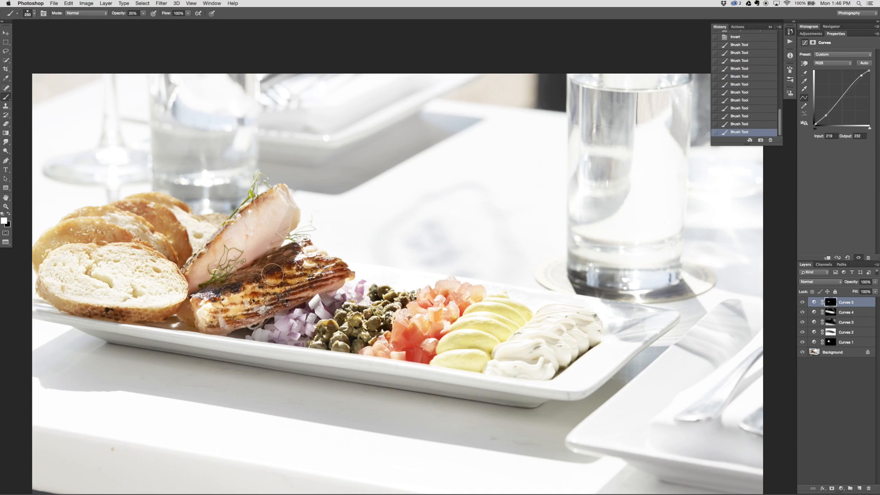
pyautogui.moveTo(280, 204)
pyautogui.mouseDown()
pyautogui.moveTo(239, 242)
pyautogui.moveTo(271, 227)
pyautogui.mouseUp()
pyautogui.moveTo(234, 245)
pyautogui.mouseDown()
pyautogui.moveTo(222, 241)
pyautogui.moveTo(243, 259)
pyautogui.moveTo(278, 225)
pyautogui.mouseUp()
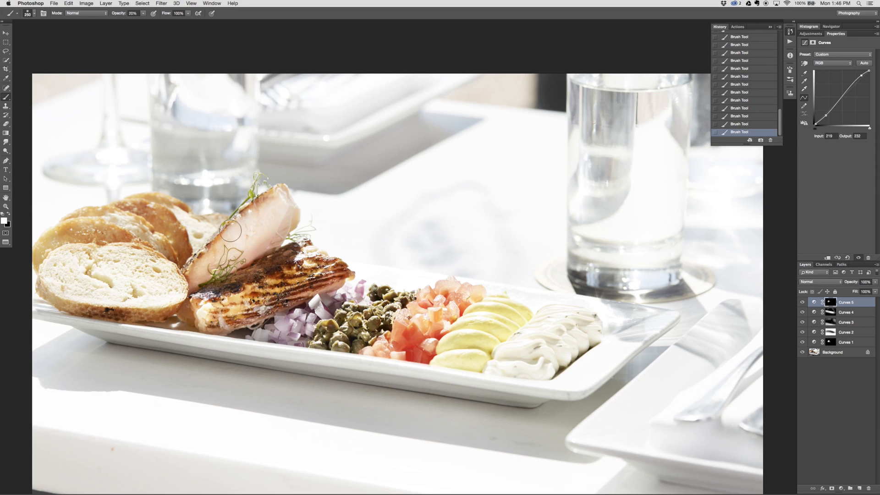
pyautogui.moveTo(230, 230)
pyautogui.mouseDown()
pyautogui.moveTo(232, 247)
pyautogui.moveTo(241, 234)
pyautogui.mouseUp()
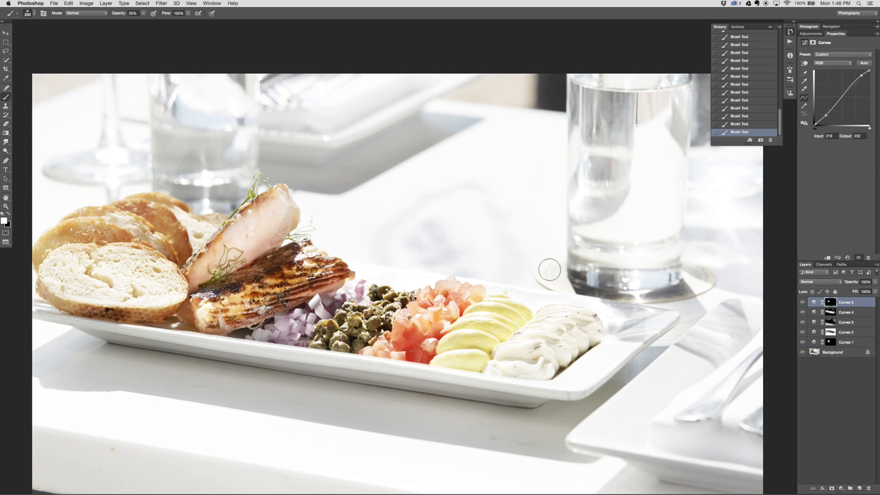
# Add a sixth Curves adjustment layer with a darkening point at input 208, output 188, and invert its mask
pyautogui.click(842, 490)
pyautogui.click(847, 412)
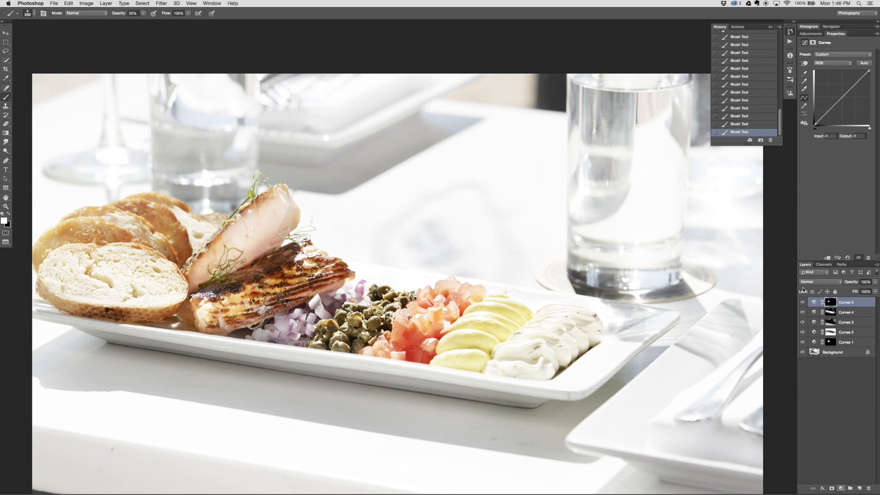
pyautogui.moveTo(856, 81); pyautogui.dragTo(860, 85)
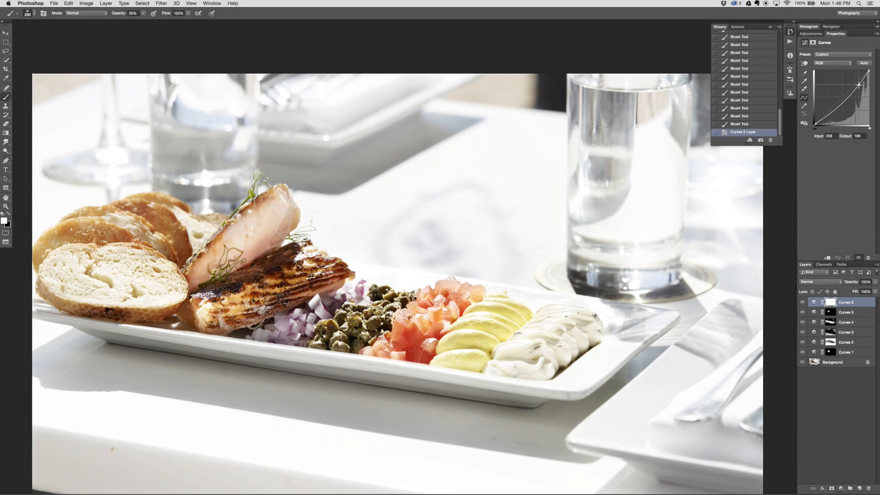
pyautogui.press('super+i')
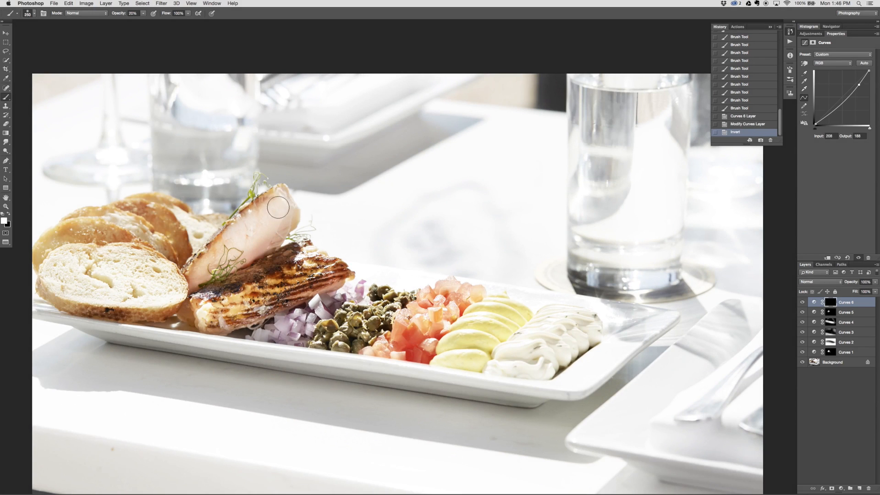
# Paint white on the Curves 6 mask at 20% opacity to darken the pale upright salmon slice
pyautogui.moveTo(279, 201)
pyautogui.mouseDown()
pyautogui.moveTo(222, 245)
pyautogui.moveTo(278, 203)
pyautogui.mouseUp()
pyautogui.moveTo(278, 203)
pyautogui.mouseDown()
pyautogui.moveTo(240, 243)
pyautogui.moveTo(285, 199)
pyautogui.moveTo(279, 217)
pyautogui.moveTo(261, 209)
pyautogui.moveTo(244, 247)
pyautogui.moveTo(286, 209)
pyautogui.moveTo(214, 251)
pyautogui.moveTo(219, 310)
pyautogui.moveTo(295, 198)
pyautogui.moveTo(253, 216)
pyautogui.mouseUp()
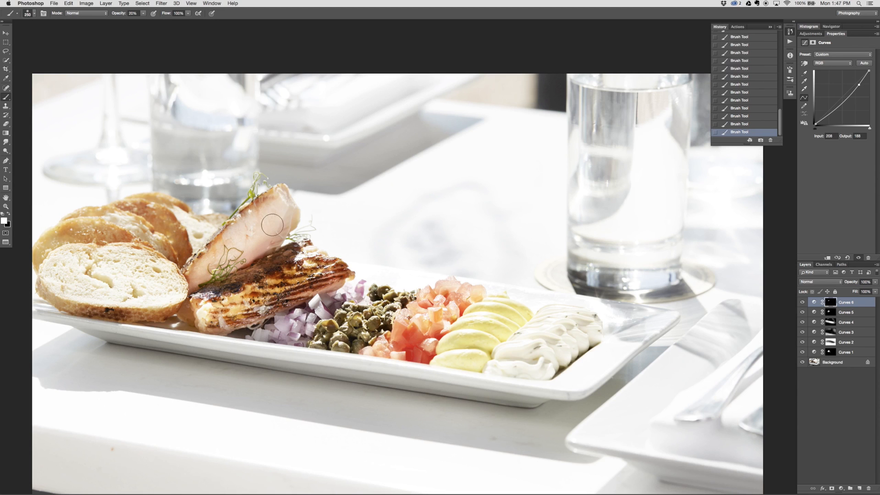
pyautogui.moveTo(546, 333); pyautogui.dragTo(507, 336)
# Add an empty layer directly above the Background and activate the Clone Stamp tool
pyautogui.press('v')
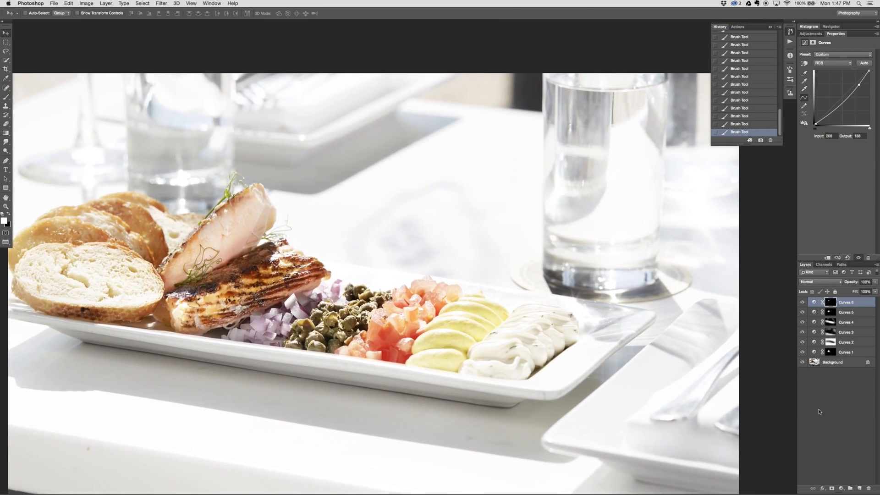
pyautogui.click(853, 366)
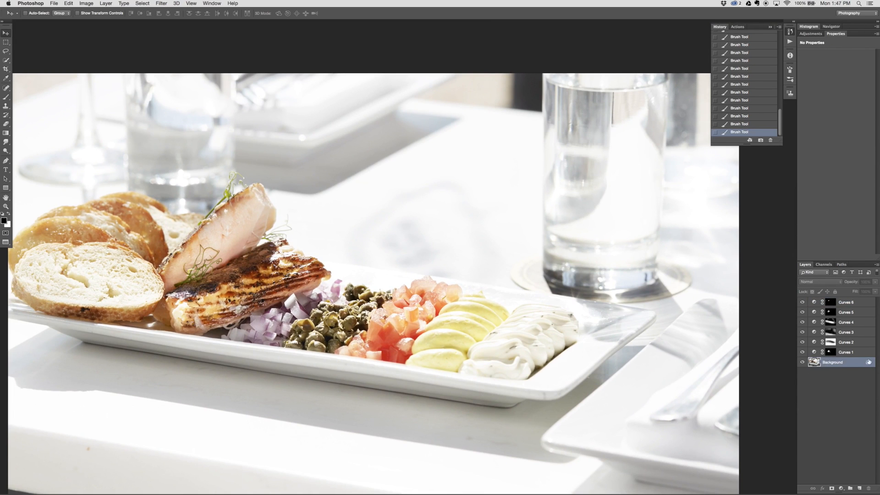
pyautogui.click(860, 490)
pyautogui.press('s')
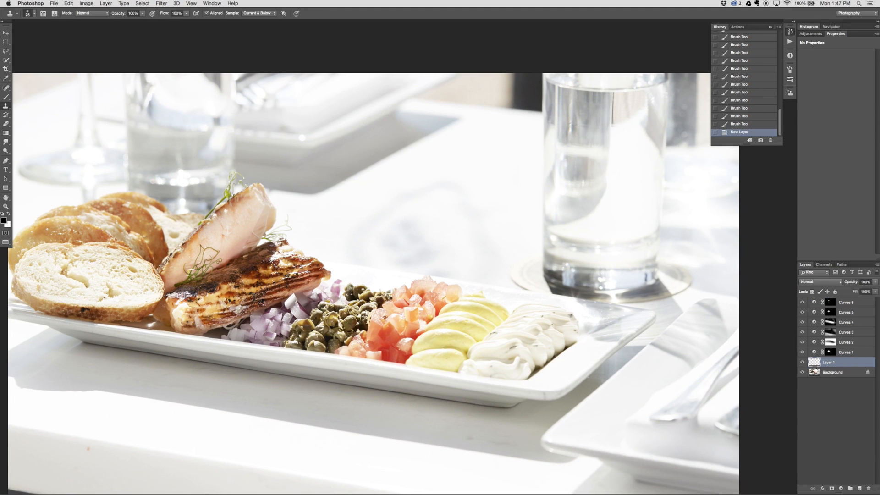
# Clone out the orange spot and nearby specks on the left part of the table's front edge at 50% opacity
pyautogui.moveTo(127, 433); pyautogui.dragTo(267, 348)
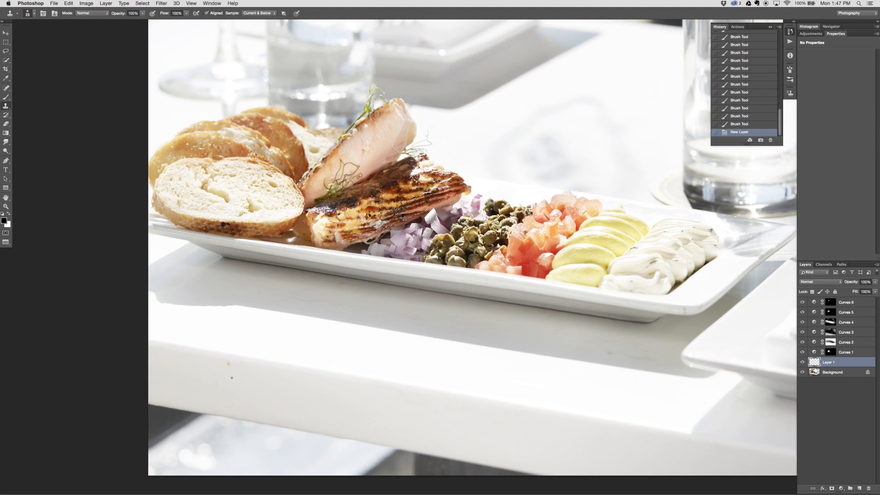
pyautogui.press('super+plus')
pyautogui.press('super+plus')
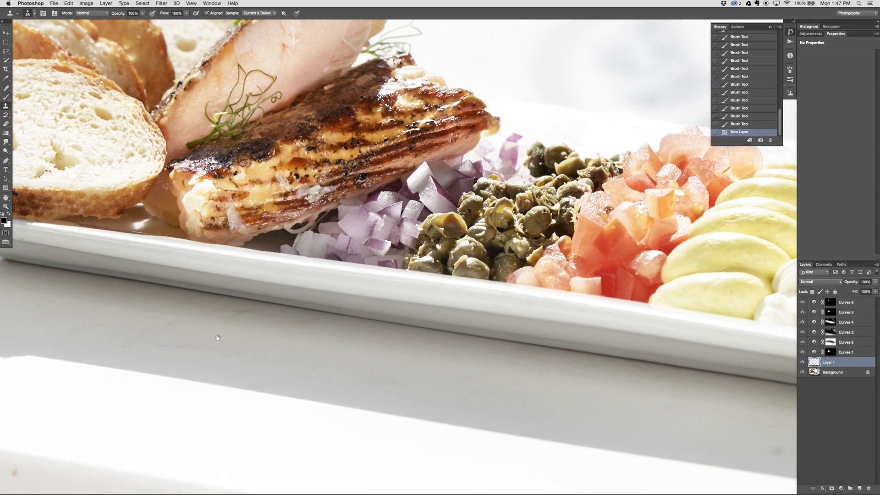
pyautogui.moveTo(155, 414); pyautogui.dragTo(425, 290)
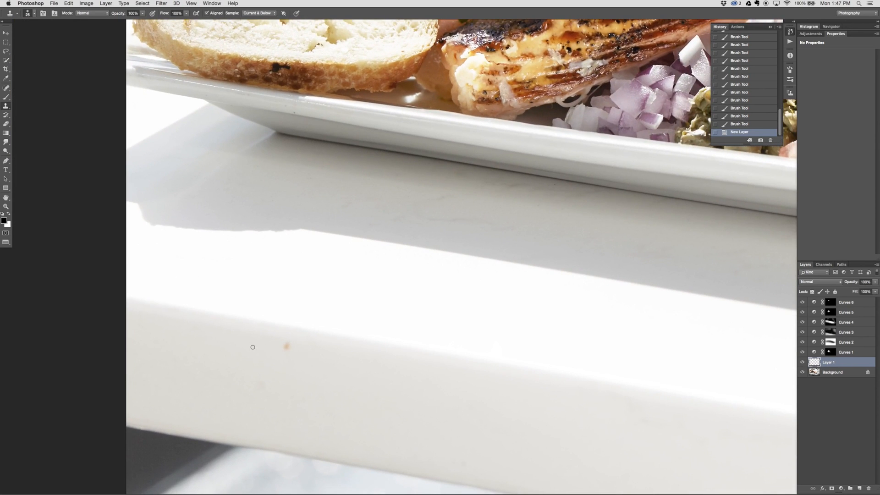
pyautogui.keyDown('alt'); pyautogui.click(309, 350); pyautogui.keyUp('alt')
pyautogui.moveTo(273, 343); pyautogui.dragTo(293, 347)
pyautogui.click(299, 348)
pyautogui.keyDown('alt'); pyautogui.click(292, 391); pyautogui.keyUp('alt')
pyautogui.moveTo(241, 378); pyautogui.dragTo(235, 380)
pyautogui.click(235, 379)
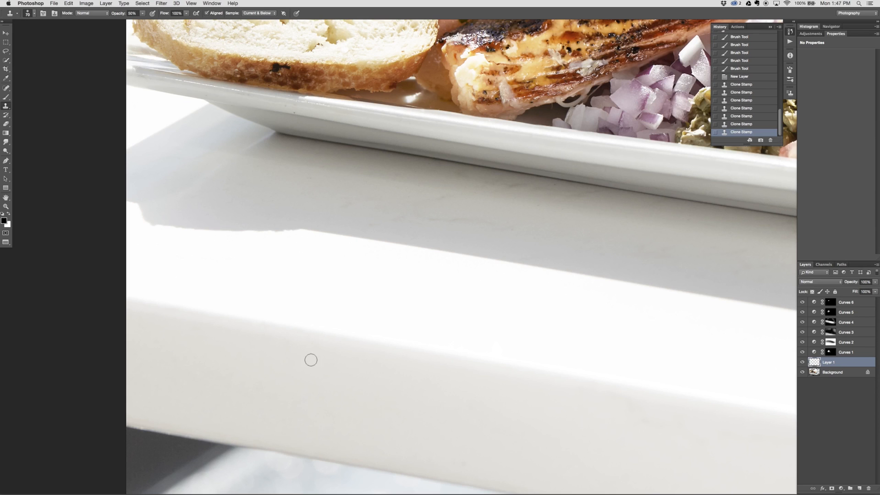
pyautogui.keyDown('alt'); pyautogui.click(292, 351); pyautogui.keyUp('alt')
pyautogui.click(348, 368)
# Clone away the faint marks farther right along the table's front edge with the Clone Stamp at 50% opacity
pyautogui.moveTo(438, 394)
pyautogui.mouseDown()
pyautogui.moveTo(346, 349)
pyautogui.moveTo(69, 284)
pyautogui.mouseUp()
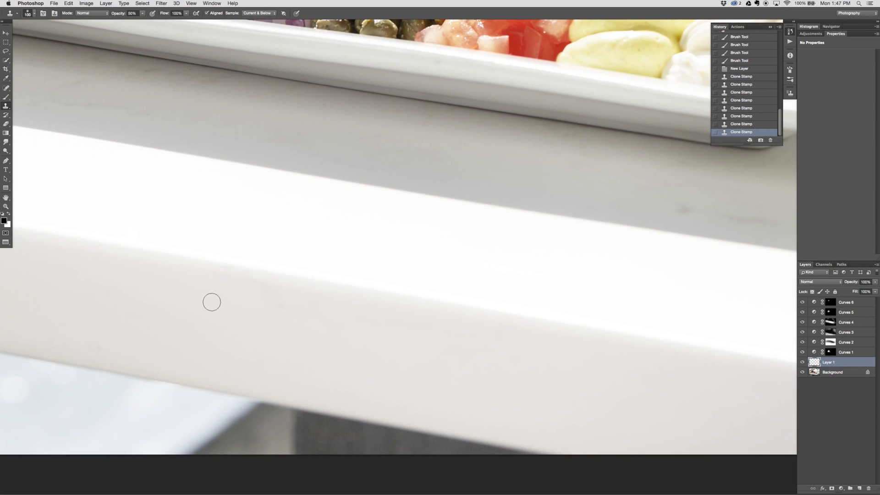
pyautogui.click(331, 310)
pyautogui.keyDown('alt'); pyautogui.click(256, 302); pyautogui.keyUp('alt')
pyautogui.click(412, 324)
pyautogui.moveTo(367, 321); pyautogui.dragTo(343, 328)
pyautogui.keyDown('alt'); pyautogui.click(560, 379); pyautogui.keyUp('alt')
pyautogui.click(549, 355)
# Clone away the marks on the shadowed tabletop below the plate, enlarging the Clone Stamp brush for the wider areas
pyautogui.moveTo(590, 335)
pyautogui.mouseDown()
pyautogui.moveTo(283, 256)
pyautogui.moveTo(253, 259)
pyautogui.moveTo(239, 361)
pyautogui.moveTo(229, 369)
pyautogui.mouseUp()
pyautogui.moveTo(299, 236); pyautogui.dragTo(383, 257)
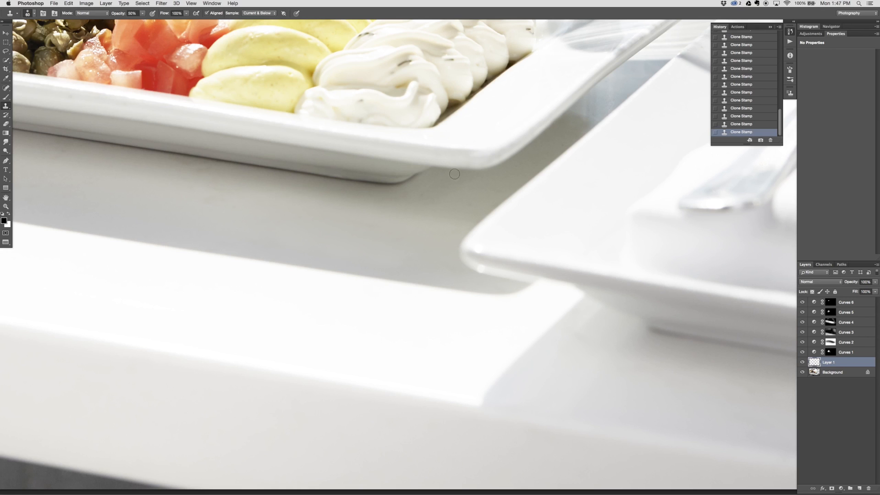
pyautogui.scroll(3, 452, 271)
pyautogui.hscroll(-5, 452, 271)
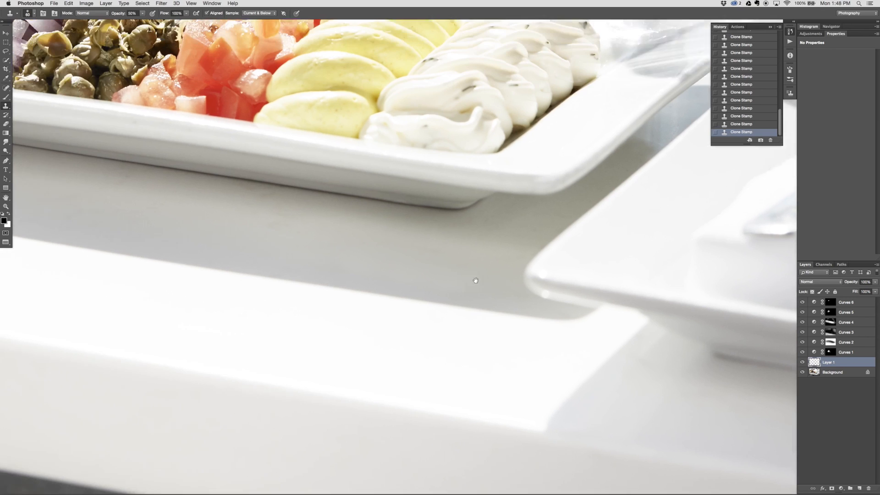
pyautogui.press(']')
pyautogui.press(']')
pyautogui.press(']')
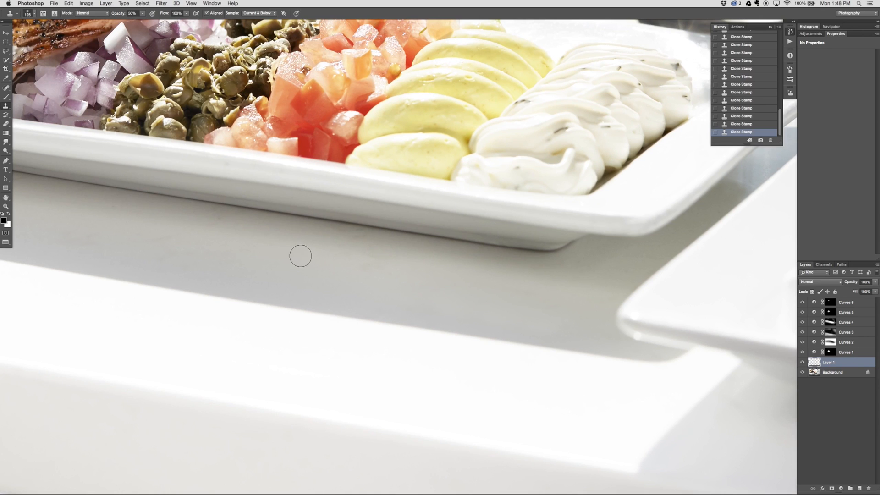
pyautogui.moveTo(393, 274); pyautogui.dragTo(369, 265)
pyautogui.moveTo(239, 247); pyautogui.dragTo(535, 297)
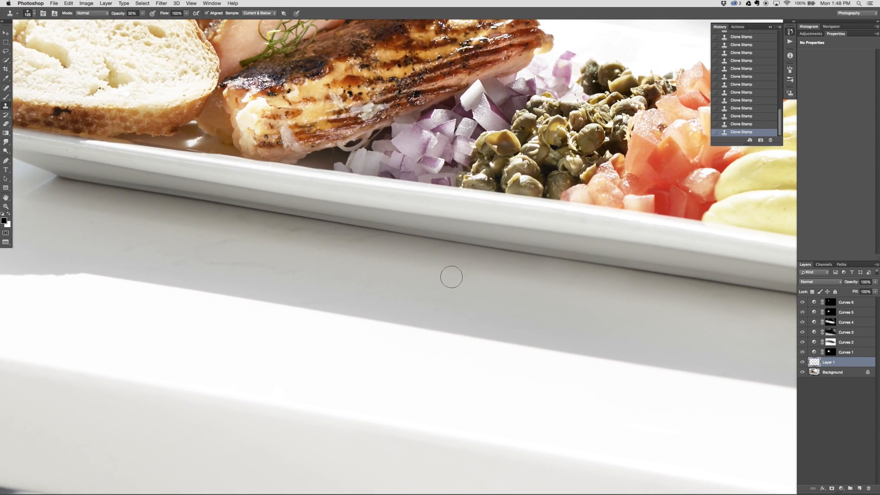
# Retouch the small blemishes on the front bread slice with a smaller Clone Stamp brush at 50% opacity
pyautogui.moveTo(292, 233)
pyautogui.mouseDown()
pyautogui.moveTo(411, 256)
pyautogui.moveTo(207, 233)
pyautogui.moveTo(345, 263)
pyautogui.moveTo(206, 255)
pyautogui.moveTo(329, 276)
pyautogui.moveTo(116, 248)
pyautogui.moveTo(222, 269)
pyautogui.moveTo(171, 243)
pyautogui.moveTo(583, 270)
pyautogui.moveTo(397, 194)
pyautogui.moveTo(380, 138)
pyautogui.moveTo(293, 304)
pyautogui.moveTo(284, 364)
pyautogui.moveTo(289, 379)
pyautogui.moveTo(389, 399)
pyautogui.moveTo(403, 411)
pyautogui.moveTo(386, 459)
pyautogui.moveTo(357, 435)
pyautogui.mouseUp()
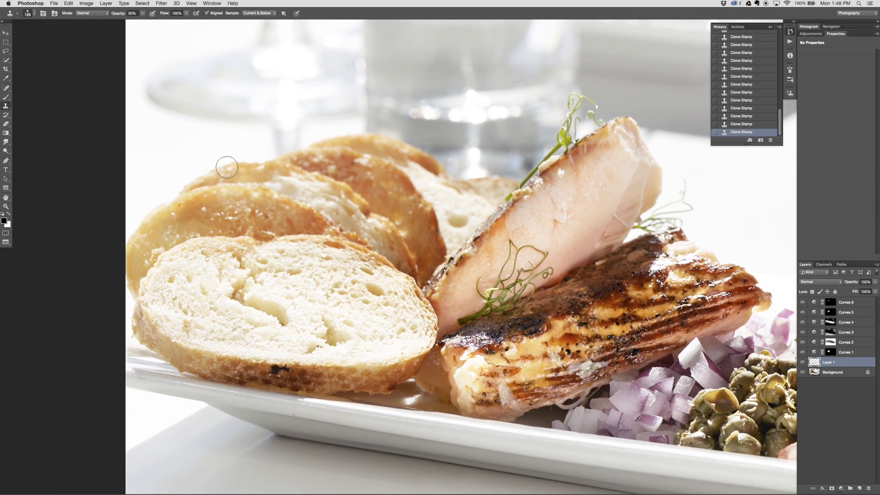
pyautogui.press('[')
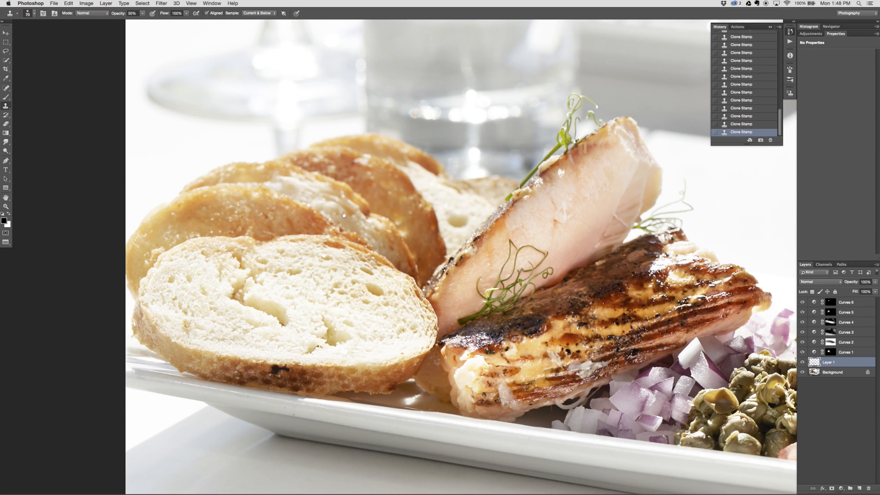
pyautogui.moveTo(434, 341); pyautogui.dragTo(271, 283)
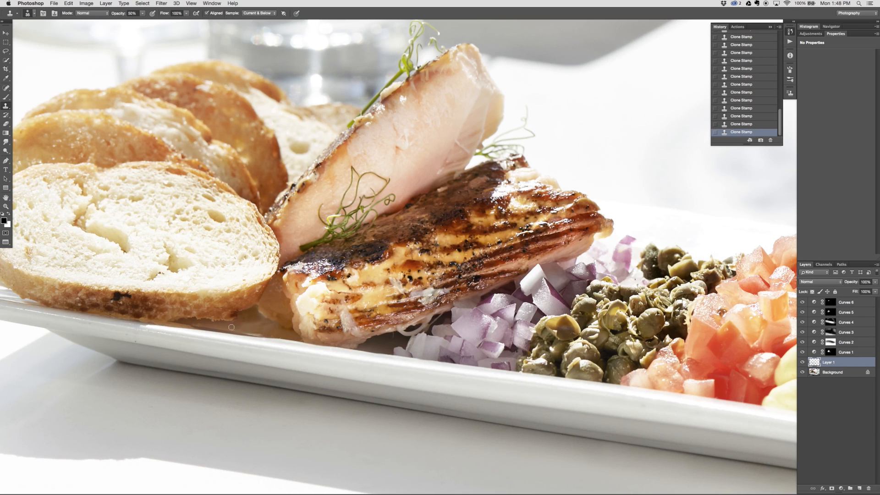
pyautogui.press('super+plus')
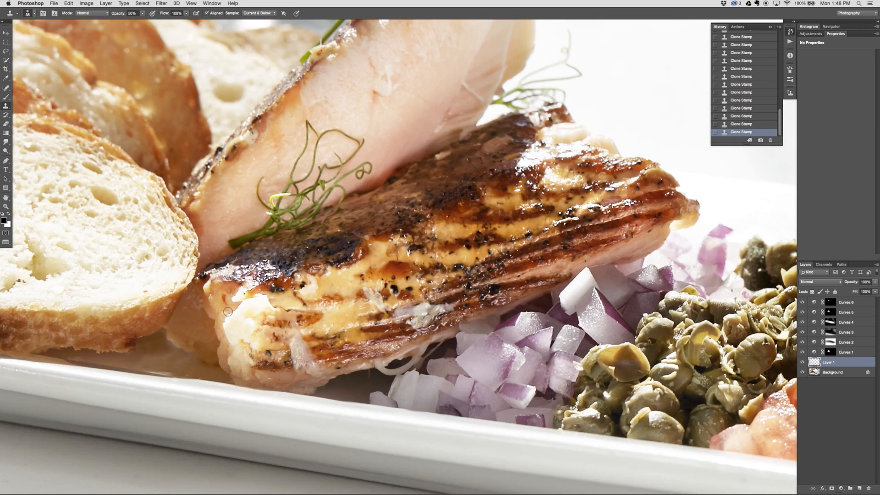
pyautogui.press('[')
pyautogui.press('[')
pyautogui.press('[')
pyautogui.moveTo(190, 294); pyautogui.dragTo(354, 304)
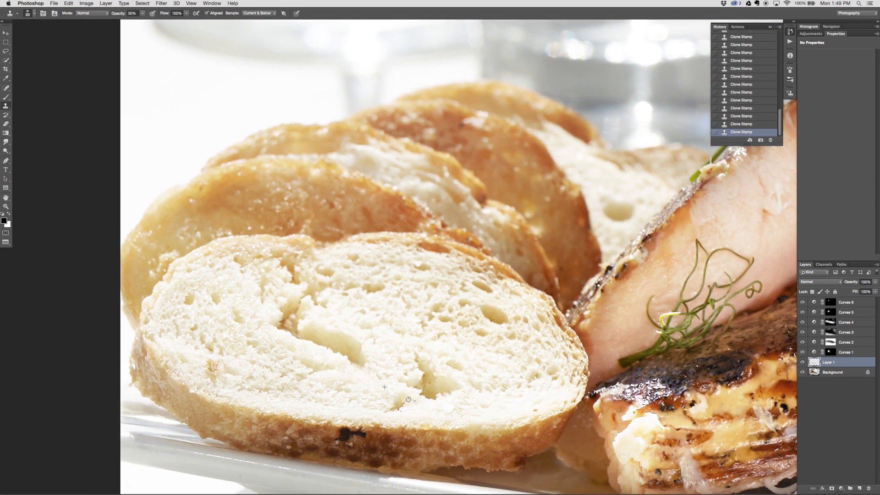
pyautogui.moveTo(448, 406)
pyautogui.mouseDown()
pyautogui.moveTo(462, 336)
pyautogui.moveTo(437, 328)
pyautogui.mouseUp()
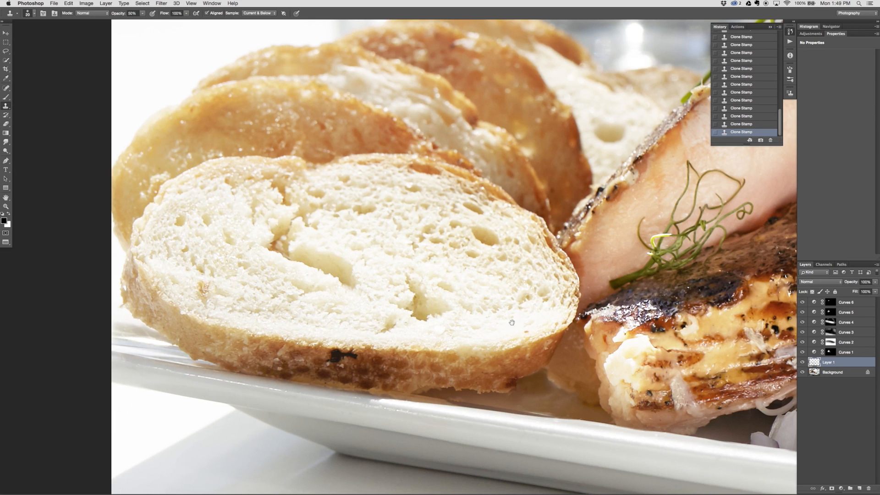
# Inspect the salmon, onions, capers, tomatoes and both creamy garnishes closely for remaining blemishes
pyautogui.moveTo(512, 322); pyautogui.dragTo(121, 418)
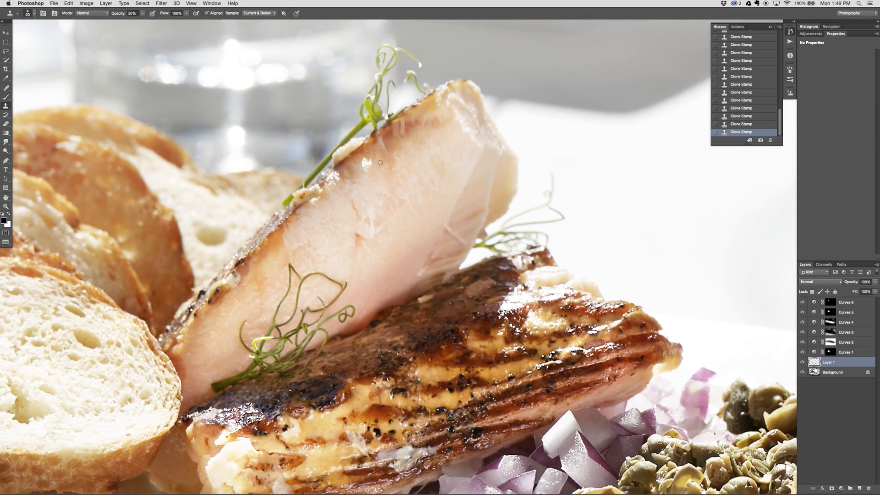
pyautogui.moveTo(422, 163); pyautogui.dragTo(395, 150)
pyautogui.moveTo(475, 366); pyautogui.dragTo(482, 231)
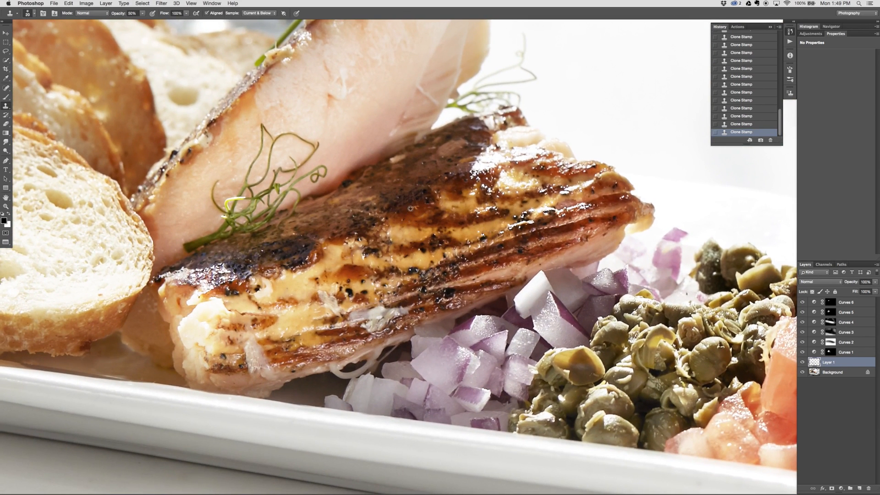
pyautogui.moveTo(472, 287); pyautogui.dragTo(356, 242)
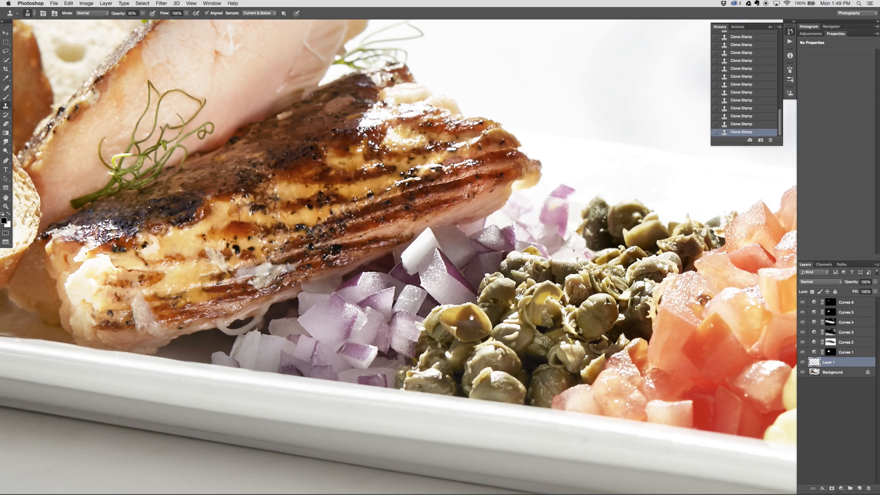
pyautogui.moveTo(519, 323); pyautogui.dragTo(467, 327)
pyautogui.hscroll(10, 467, 326)
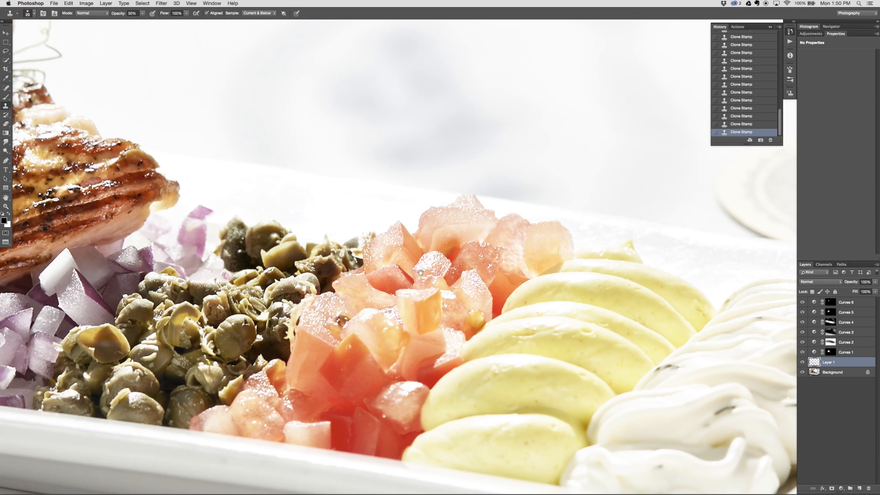
pyautogui.moveTo(420, 273); pyautogui.dragTo(296, 212)
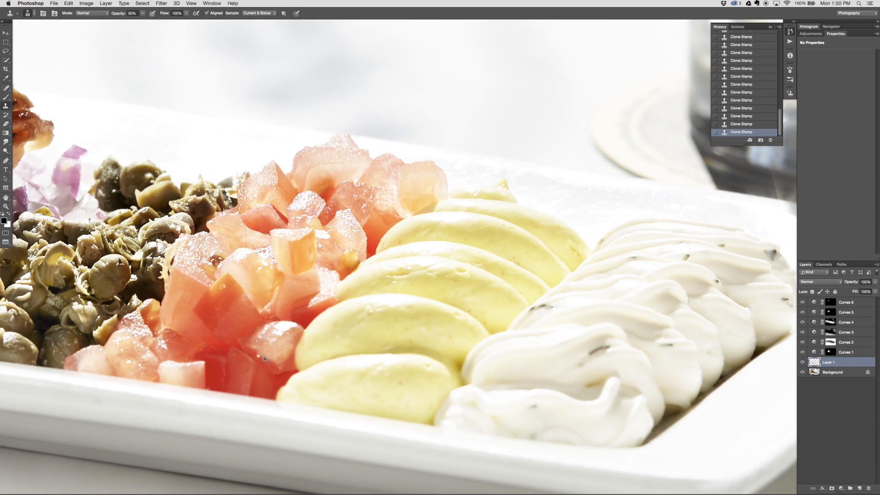
pyautogui.moveTo(481, 331); pyautogui.dragTo(62, 370)
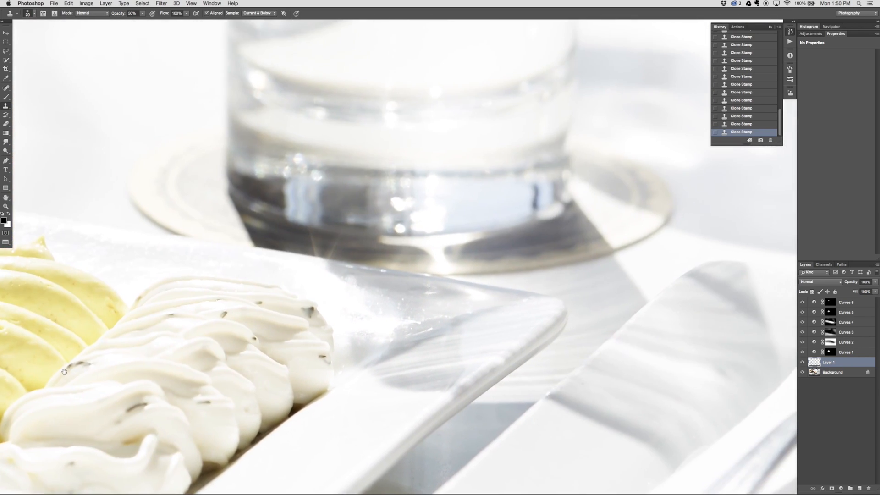
pyautogui.moveTo(245, 279); pyautogui.dragTo(708, 386)
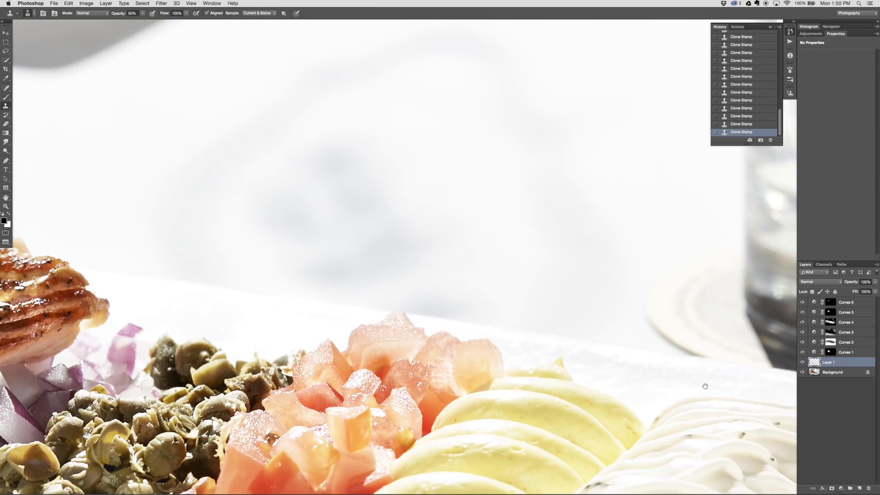
pyautogui.moveTo(317, 404); pyautogui.dragTo(309, 237)
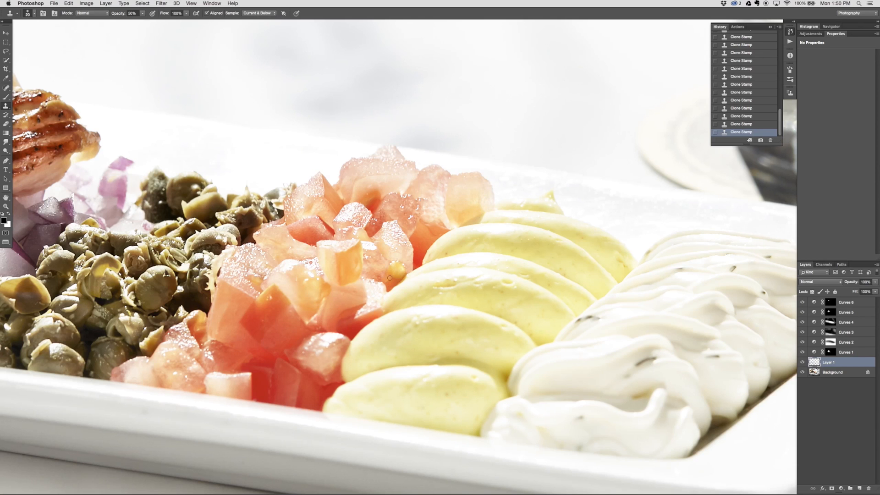
pyautogui.moveTo(521, 354); pyautogui.dragTo(276, 316)
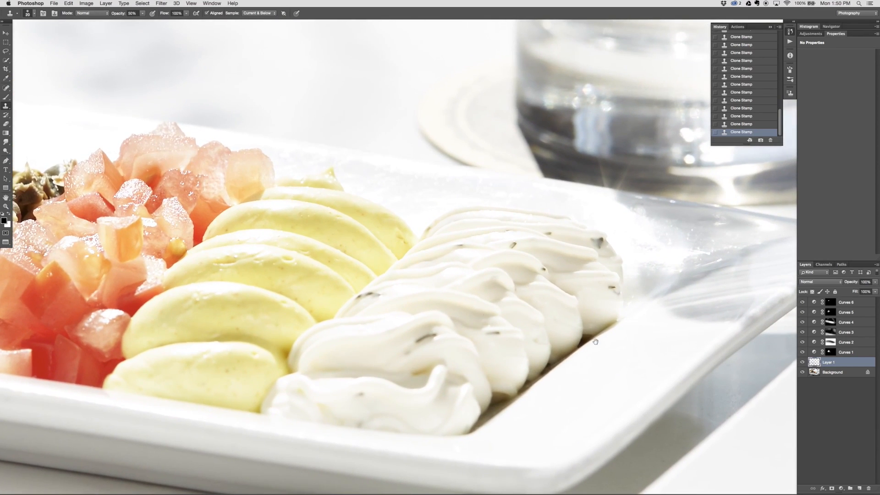
# Add an empty layer above Layer 1 and clone over the brown stain beside the white cream at 20% opacity
pyautogui.click(860, 489)
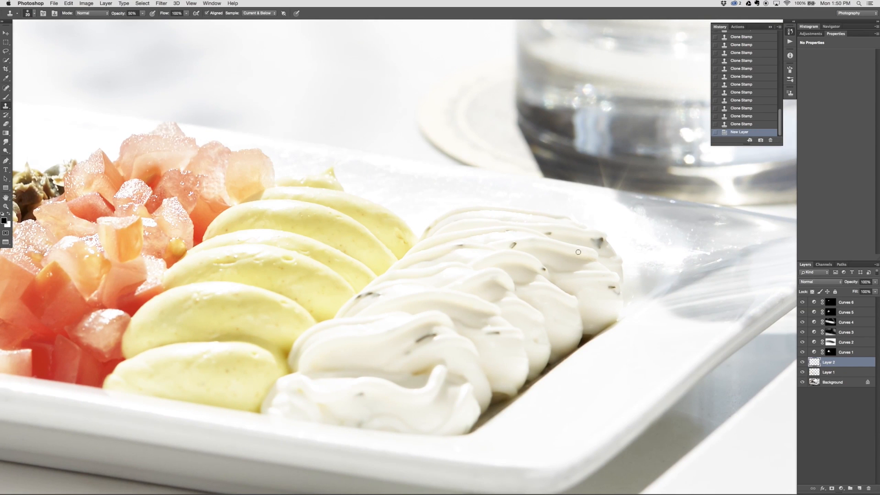
pyautogui.press('super+minus')
pyautogui.press('super+minus')
pyautogui.press('super+minus')
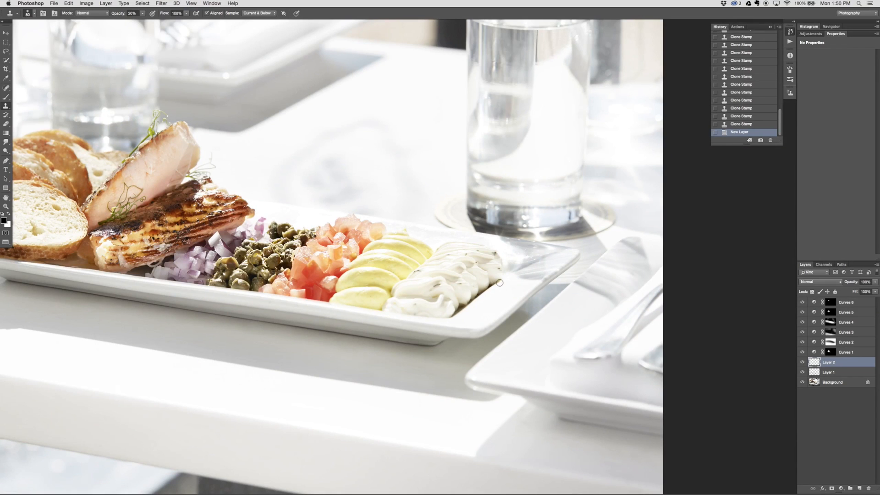
pyautogui.press(']')
pyautogui.keyDown('alt'); pyautogui.click(507, 285); pyautogui.keyUp('alt')
pyautogui.moveTo(492, 288); pyautogui.dragTo(461, 314)
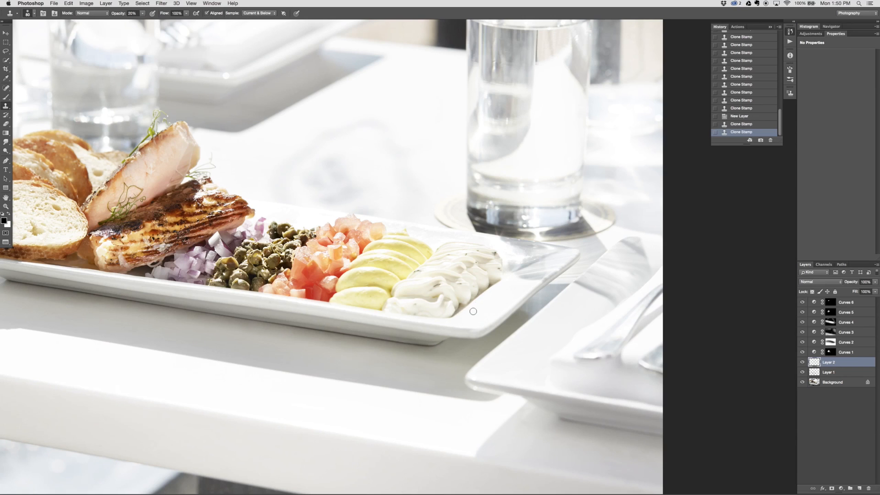
# Blend the remaining dark residue along the white cream's lower edge into the plate with low-opacity Clone Stamp dabs
pyautogui.moveTo(497, 285)
pyautogui.mouseDown()
pyautogui.moveTo(459, 302)
pyautogui.moveTo(491, 281)
pyautogui.moveTo(486, 300)
pyautogui.mouseUp()
pyautogui.click(462, 298)
pyautogui.keyDown('alt'); pyautogui.click(494, 273); pyautogui.keyUp('alt')
pyautogui.keyDown('alt'); pyautogui.click(470, 309); pyautogui.keyUp('alt')
pyautogui.moveTo(458, 310); pyautogui.dragTo(453, 311)
pyautogui.click(449, 309)
# Compare the image with Layer 2 hidden and shown, and lower that layer's opacity to 78%
pyautogui.click(803, 363)
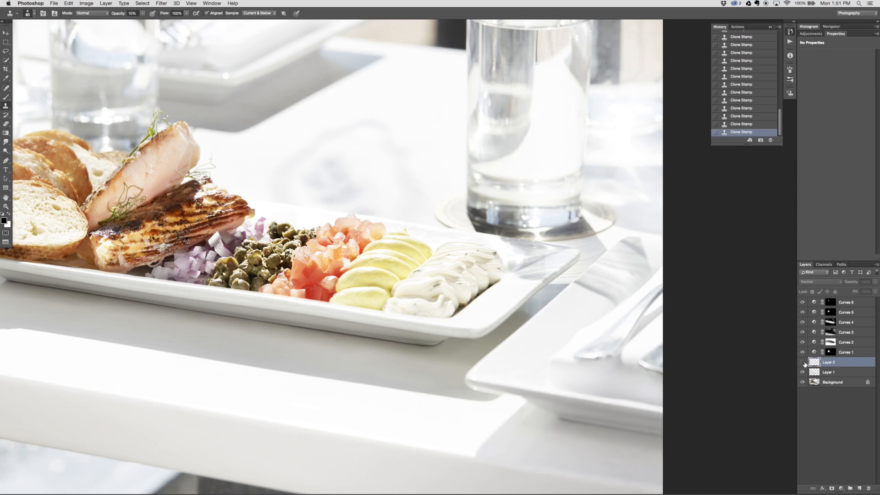
pyautogui.click(802, 363)
pyautogui.press('v')
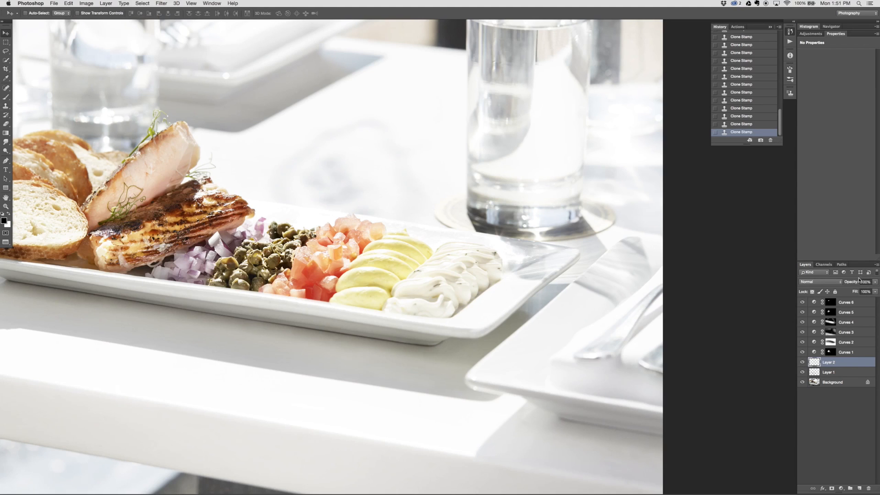
pyautogui.moveTo(857, 283); pyautogui.dragTo(849, 283)
pyautogui.moveTo(849, 284); pyautogui.dragTo(851, 283)
# Try cropping the bottom of the photo to remove the area below the table's front edge
pyautogui.press('super+minus')
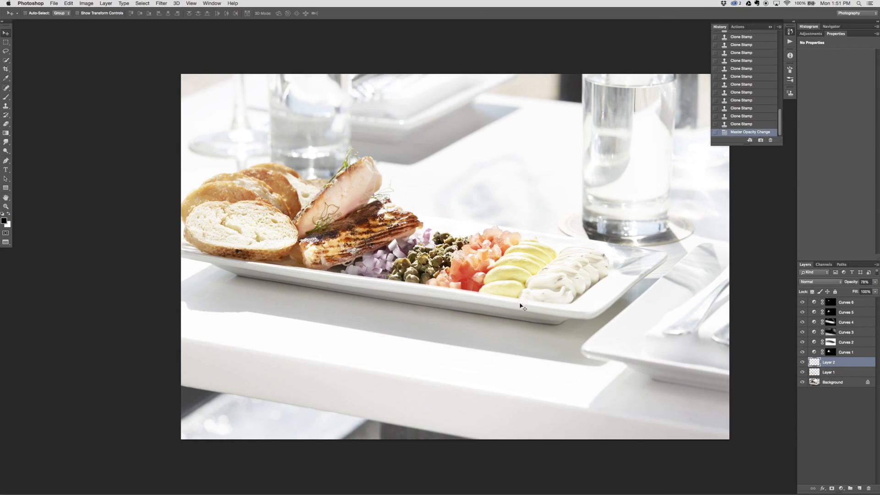
pyautogui.moveTo(526, 322); pyautogui.dragTo(486, 327)
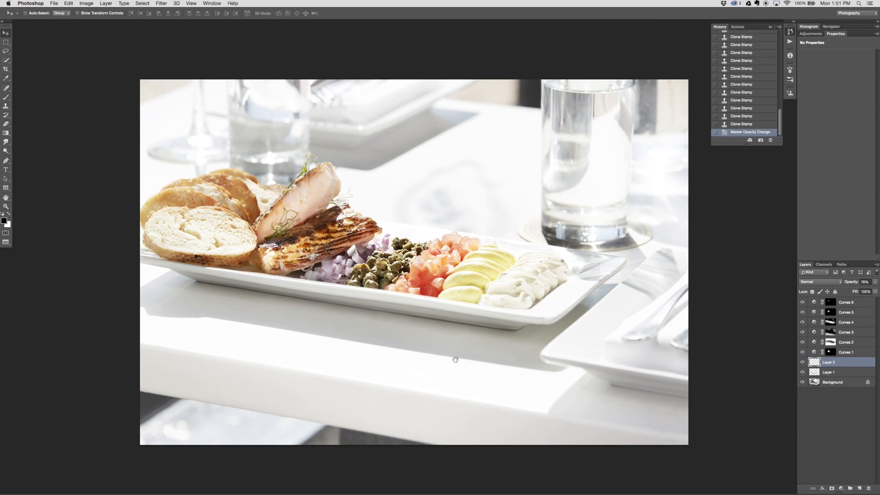
pyautogui.moveTo(457, 363); pyautogui.dragTo(412, 356)
pyautogui.press('c')
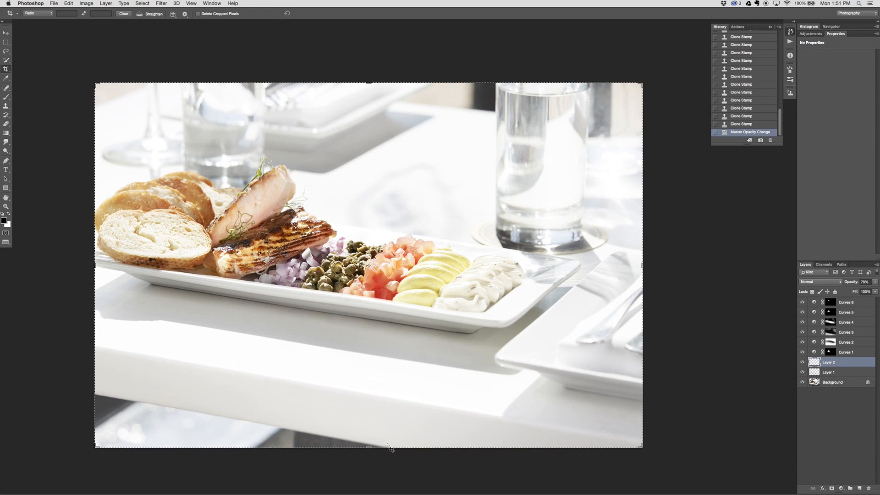
pyautogui.moveTo(370, 447); pyautogui.dragTo(369, 421)
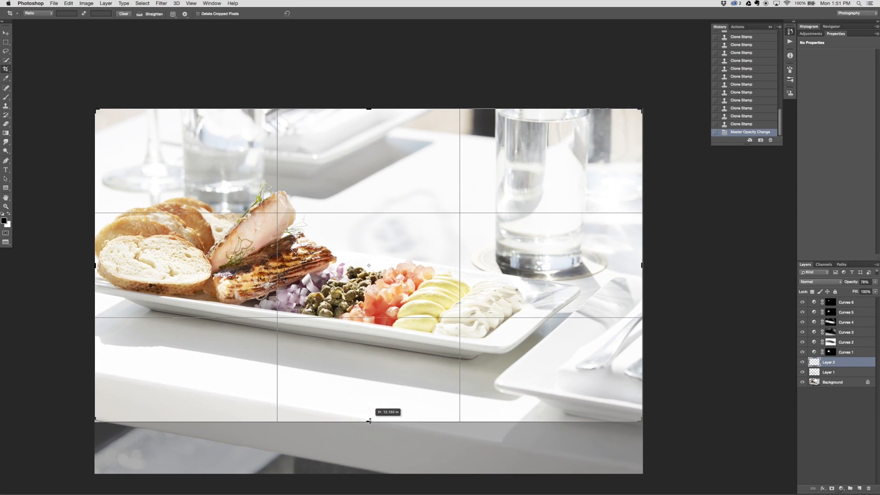
pyautogui.moveTo(369, 420); pyautogui.dragTo(370, 456)
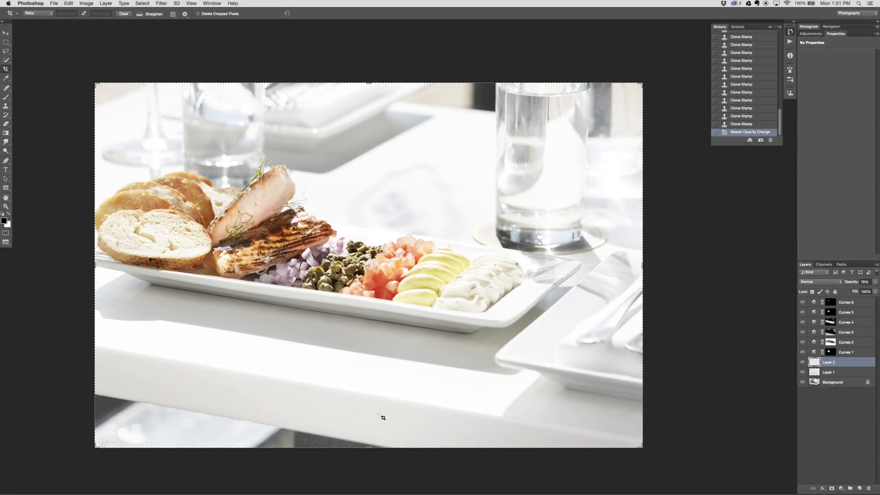
pyautogui.press('v')
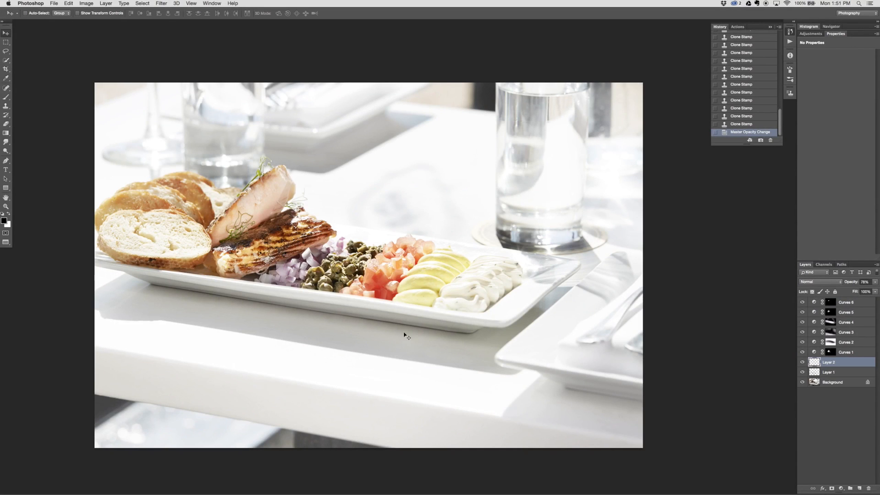
# Add an empty layer above Layer 2 and soften marks beside the coaster and on the plate's right end with the Clone Stamp at 10% opacity
pyautogui.click(859, 488)
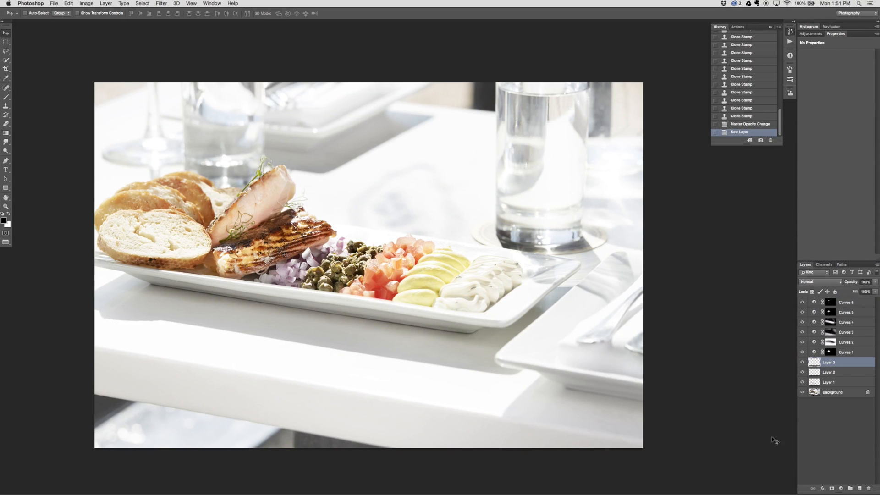
pyautogui.press('s')
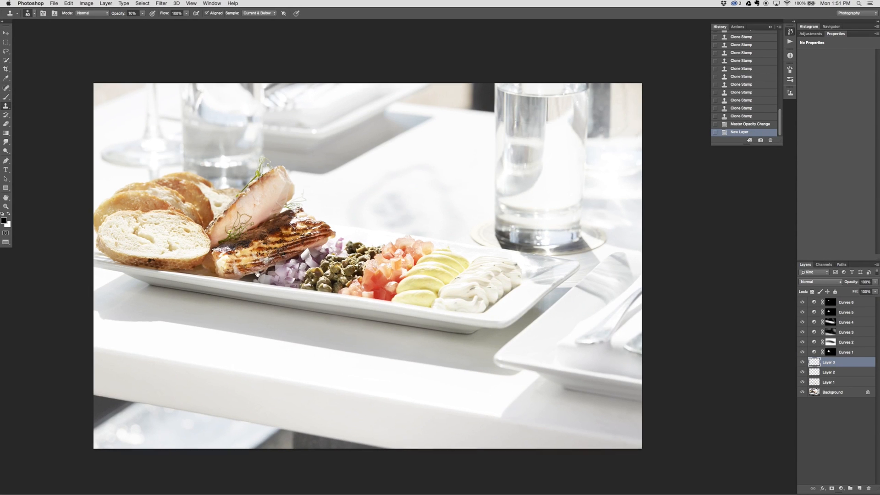
pyautogui.moveTo(267, 262); pyautogui.dragTo(234, 276)
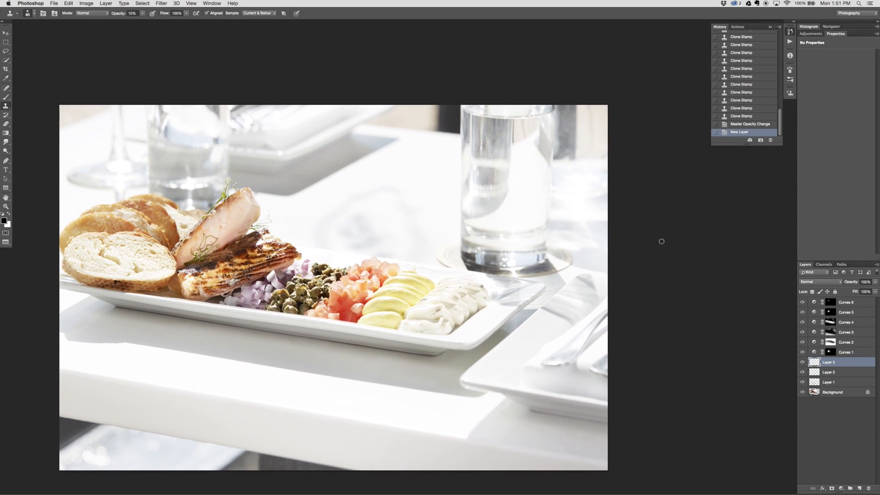
pyautogui.click(580, 252)
pyautogui.click(588, 254)
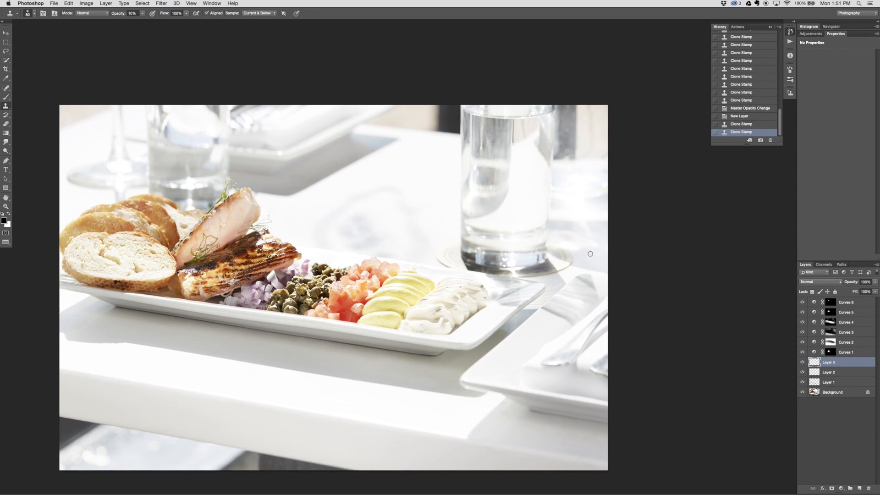
pyautogui.click(502, 291)
pyautogui.click(505, 284)
pyautogui.click(501, 284)
pyautogui.click(508, 281)
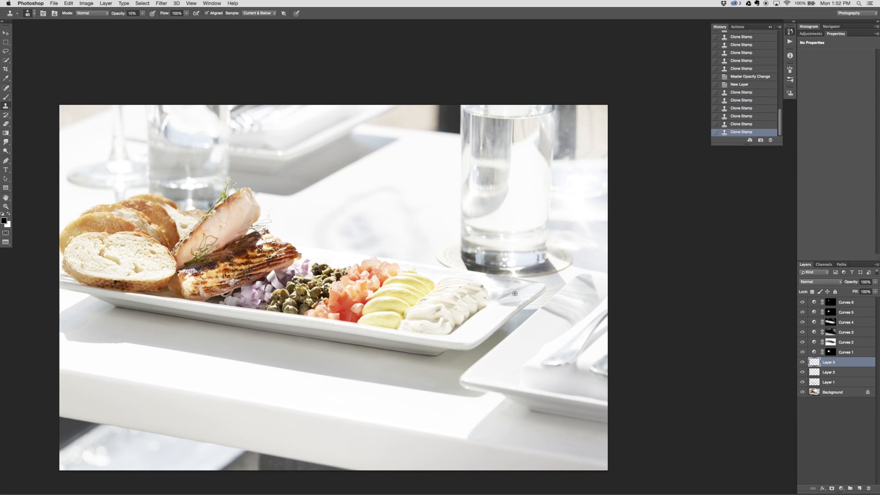
pyautogui.click(504, 296)
# Soften the uneven tones on the tabletop below the plate and the plate rim under the bread at 10% Clone Stamp opacity
pyautogui.click(118, 308)
pyautogui.click(434, 357)
pyautogui.moveTo(113, 309); pyautogui.dragTo(142, 311)
pyautogui.keyDown('alt'); pyautogui.click(125, 286); pyautogui.keyUp('alt')
pyautogui.click(118, 283)
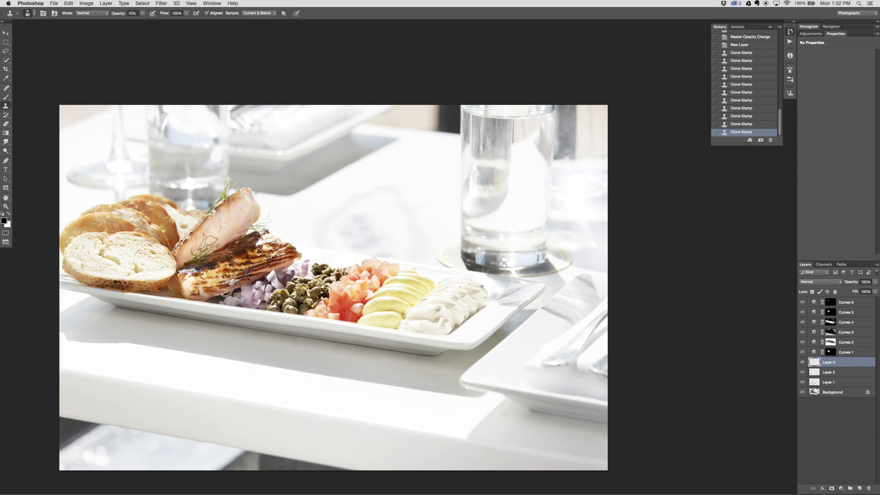
pyautogui.click(117, 282)
pyautogui.click(117, 283)
# Add another empty layer and clone over the dark vertical line in the large water glass using a smaller brush at 50% opacity
pyautogui.click(861, 488)
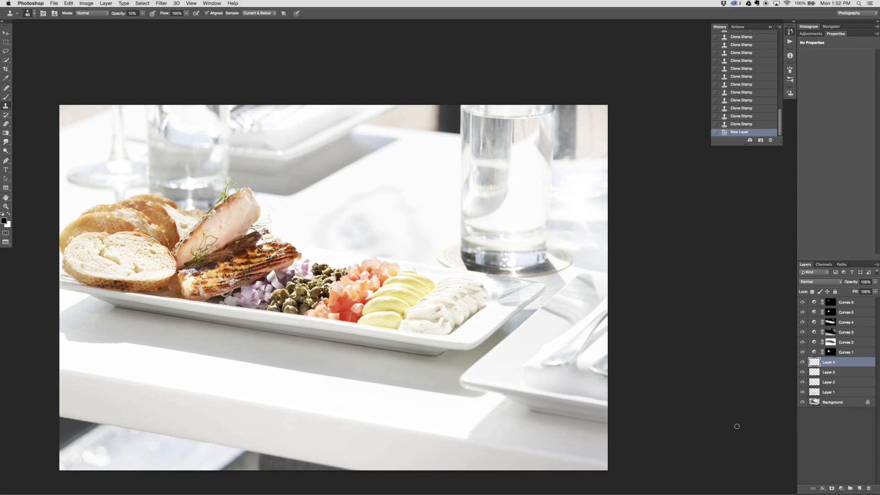
pyautogui.moveTo(445, 198); pyautogui.dragTo(315, 294)
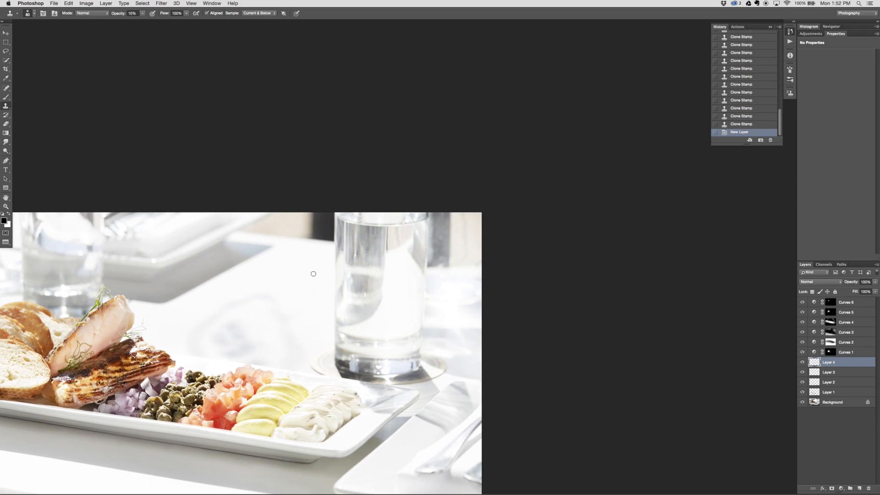
pyautogui.press('super+plus')
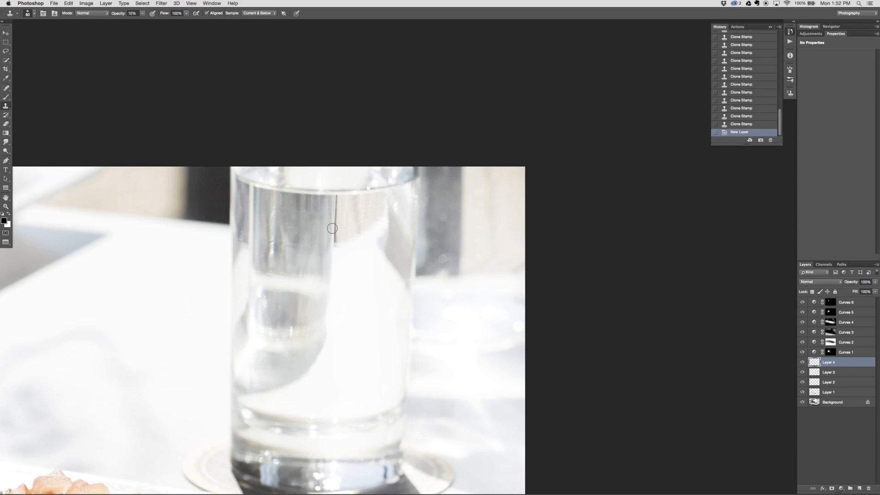
pyautogui.press('[')
pyautogui.press('5')
pyautogui.moveTo(334, 200); pyautogui.dragTo(335, 215)
pyautogui.moveTo(335, 220); pyautogui.dragTo(334, 237)
# Clone away the leftover traces at the lower end of the vertical line in the water glass
pyautogui.click(332, 224)
pyautogui.click(334, 236)
pyautogui.click(332, 243)
pyautogui.click(331, 246)
pyautogui.click(332, 240)
pyautogui.click(332, 231)
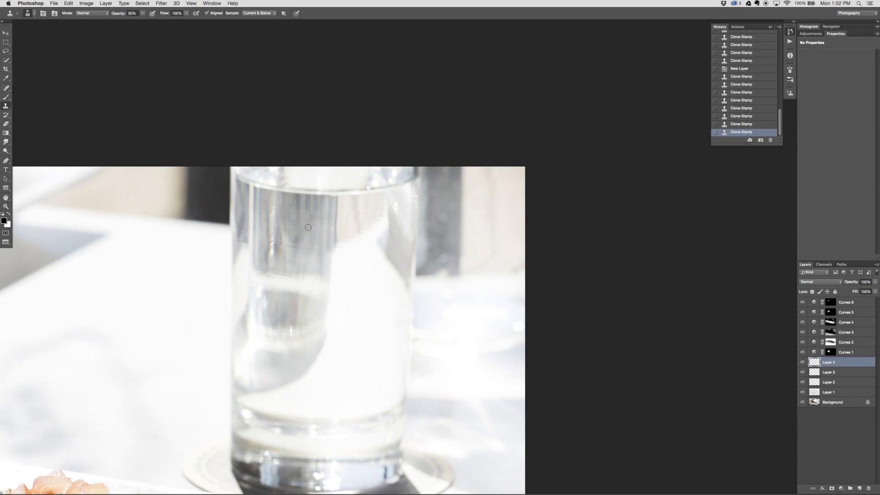
# Clone away the remaining small marks inside and around the large water glass at 50% Clone Stamp opacity
pyautogui.click(369, 189)
pyautogui.click(297, 332)
pyautogui.click(296, 332)
pyautogui.moveTo(306, 390)
pyautogui.mouseDown()
pyautogui.moveTo(314, 234)
pyautogui.moveTo(484, 414)
pyautogui.moveTo(611, 198)
pyautogui.moveTo(566, 171)
pyautogui.moveTo(485, 318)
pyautogui.mouseUp()
pyautogui.click(388, 318)
pyautogui.click(391, 318)
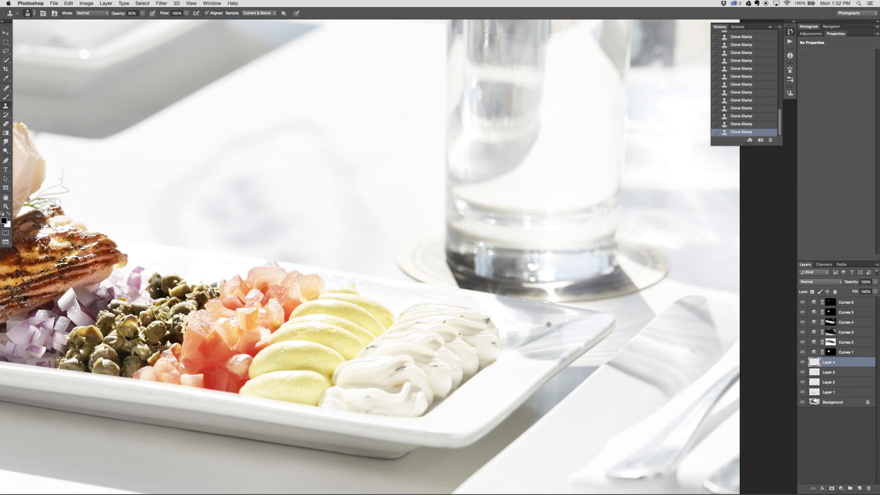
# Check the food, the background plates and the whole picture for remaining blemishes
pyautogui.moveTo(530, 345); pyautogui.dragTo(734, 285)
pyautogui.moveTo(425, 253); pyautogui.dragTo(406, 316)
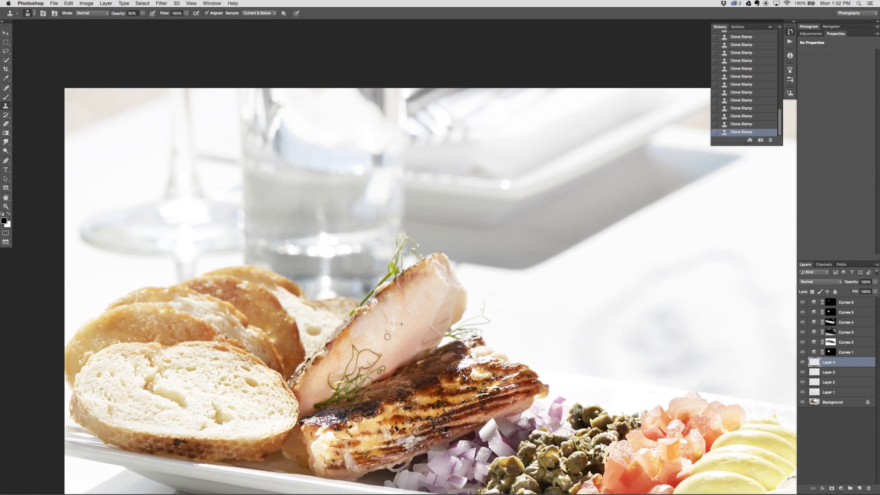
pyautogui.moveTo(459, 266); pyautogui.dragTo(392, 143)
pyautogui.moveTo(424, 360); pyautogui.dragTo(465, 296)
pyautogui.moveTo(550, 288); pyautogui.dragTo(516, 286)
pyautogui.press('super+0')
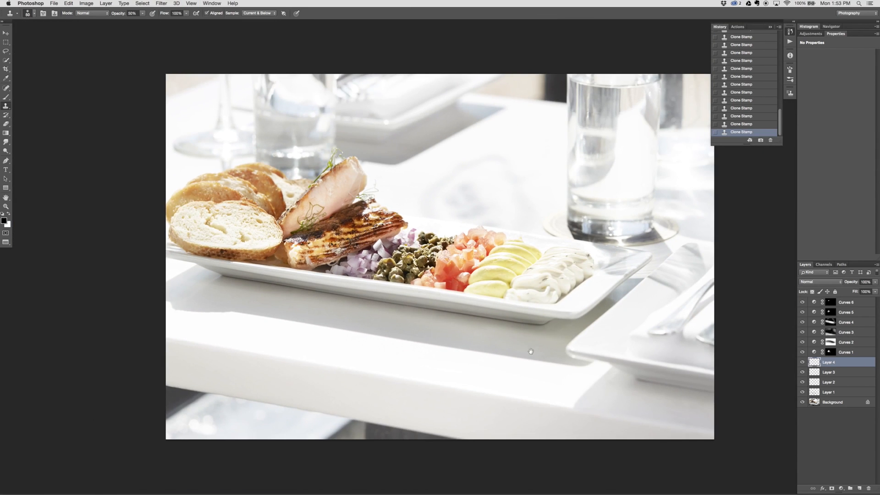
pyautogui.moveTo(531, 351); pyautogui.dragTo(474, 344)
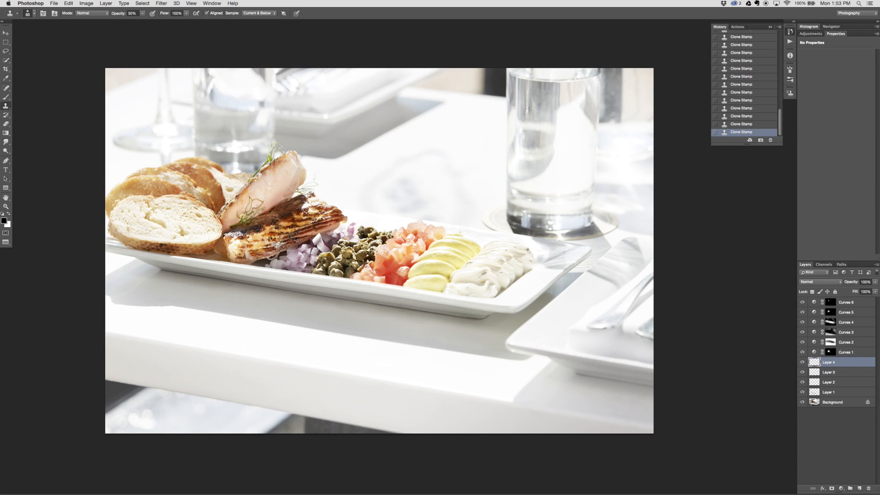
# Add an empty layer above Layer 4, set its blend mode to Screen and rename it SCREEN
pyautogui.click(860, 489)
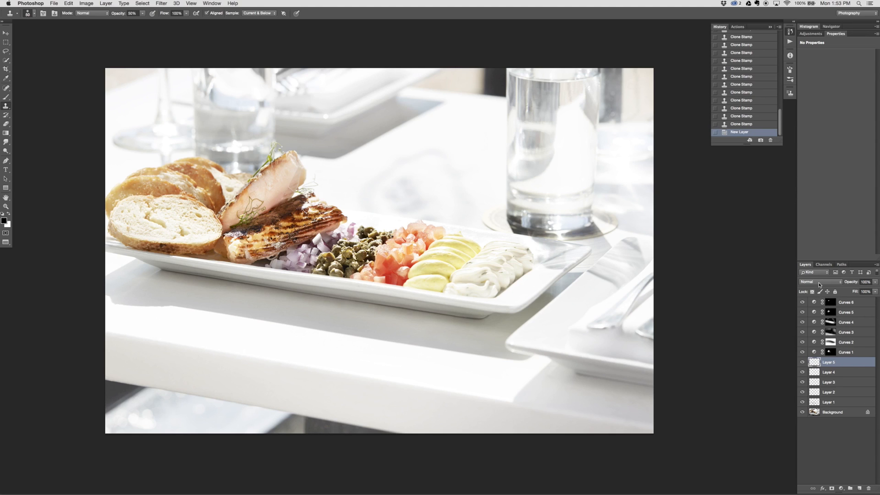
pyautogui.click(819, 284)
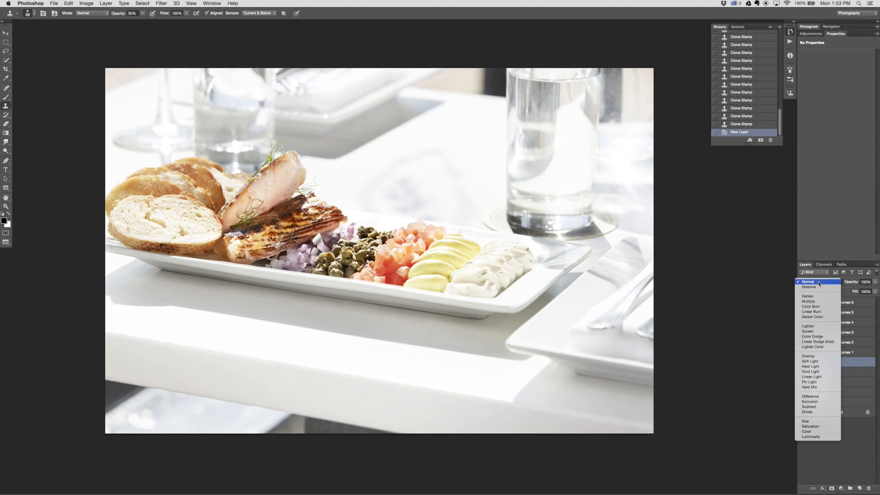
pyautogui.click(812, 332)
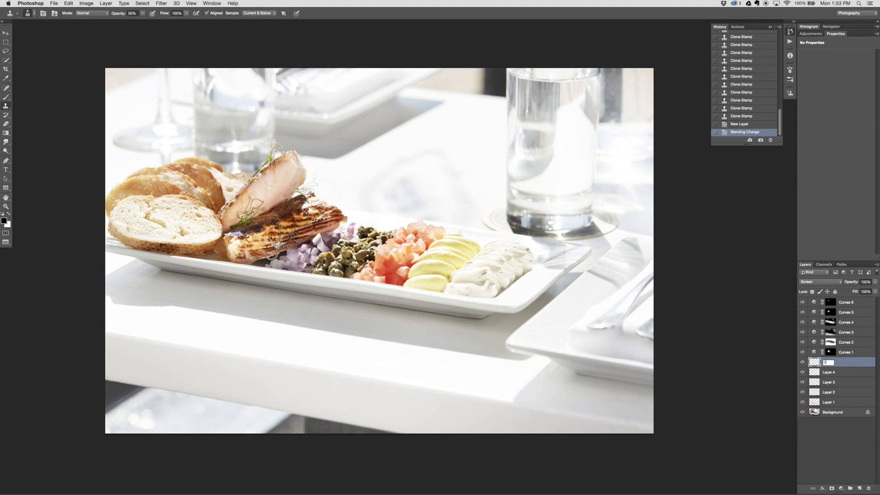
pyautogui.press('Return')
# Paint white at 10% opacity with a large brush over the dark area beneath the table's front edge
pyautogui.press('b')
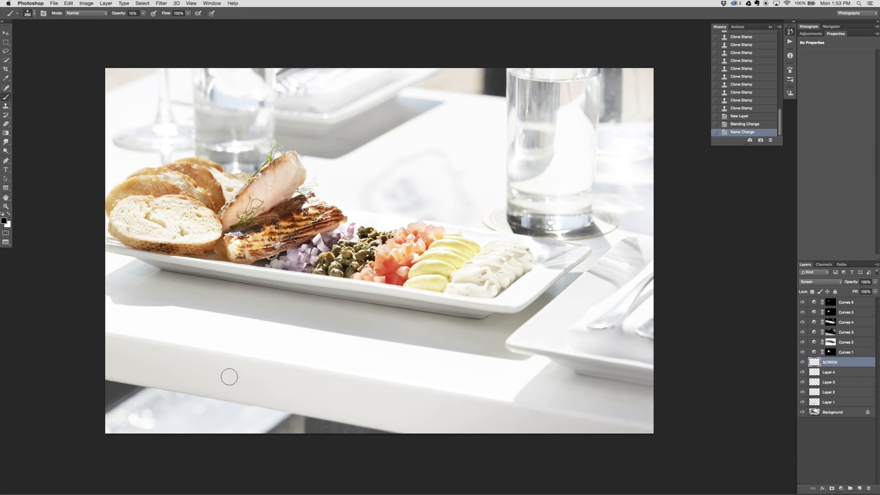
pyautogui.press(']')
pyautogui.press(']')
pyautogui.press(']')
pyautogui.press(']')
pyautogui.press(']')
pyautogui.press(']')
pyautogui.press('x')
pyautogui.moveTo(121, 399)
pyautogui.mouseDown()
pyautogui.moveTo(414, 456)
pyautogui.moveTo(132, 403)
pyautogui.moveTo(41, 338)
pyautogui.mouseUp()
pyautogui.moveTo(67, 364); pyautogui.dragTo(285, 448)
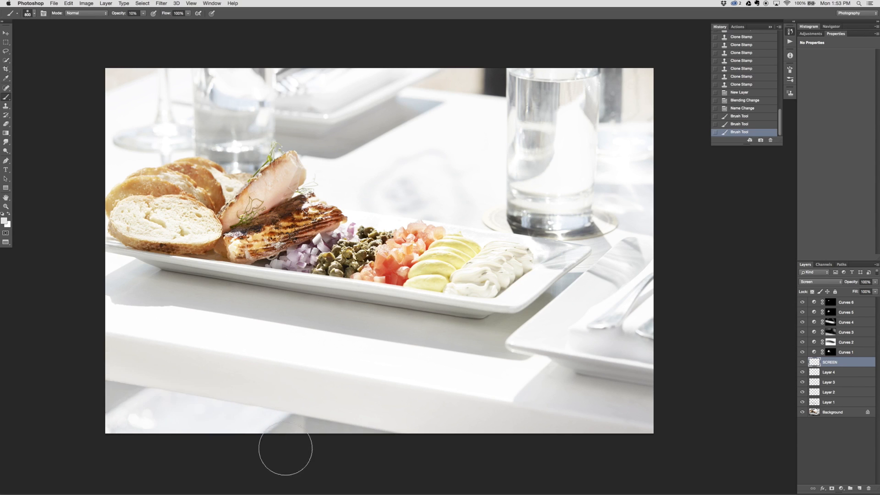
pyautogui.moveTo(202, 424); pyautogui.dragTo(540, 471)
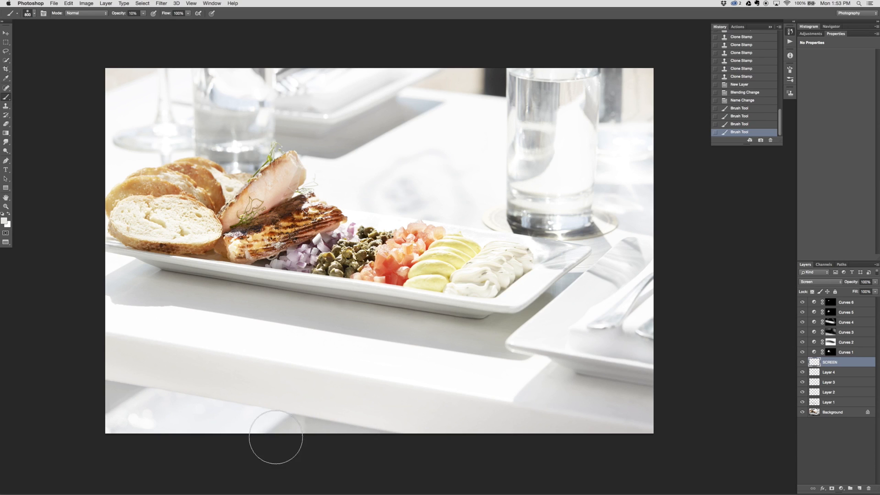
pyautogui.moveTo(275, 437); pyautogui.dragTo(383, 423)
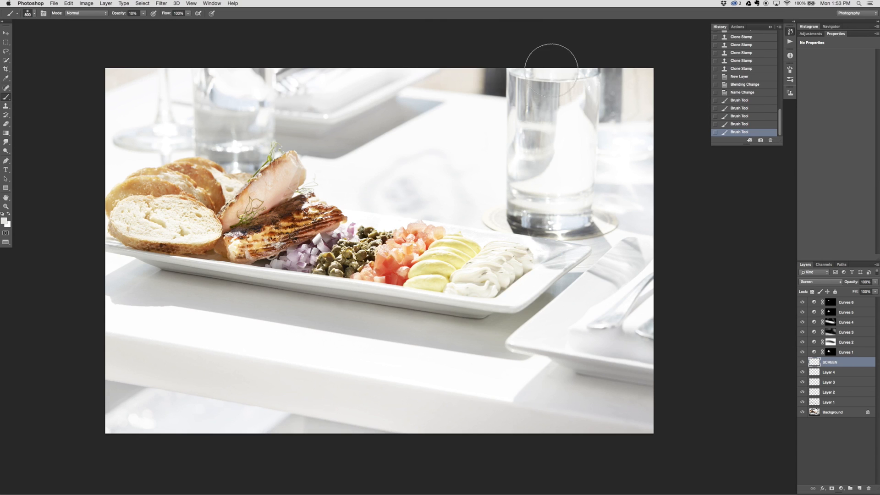
# Brighten the picture's upper and left borders on the SCREEN layer with a 1100-pixel white brush at 10% opacity
pyautogui.moveTo(551, 70); pyautogui.dragTo(463, 59)
pyautogui.press('super+minus')
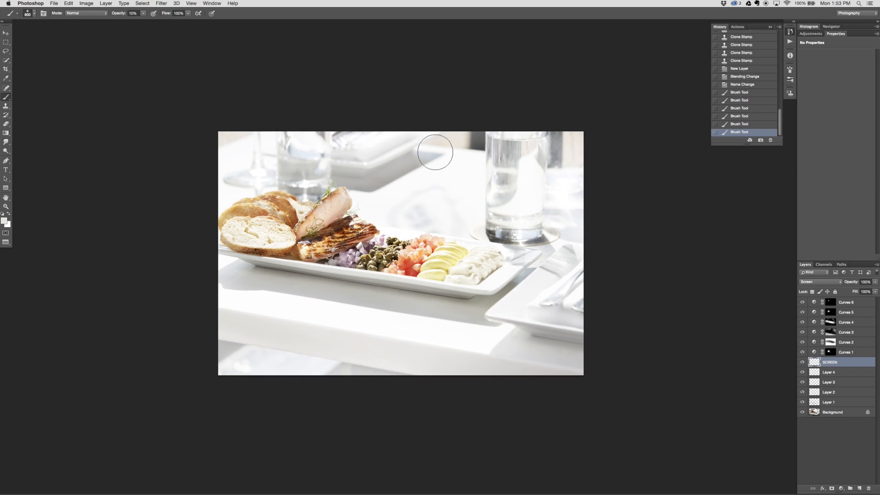
pyautogui.press(']')
pyautogui.press(']')
pyautogui.press(']')
pyautogui.moveTo(460, 121)
pyautogui.mouseDown()
pyautogui.moveTo(637, 166)
pyautogui.moveTo(549, 81)
pyautogui.mouseUp()
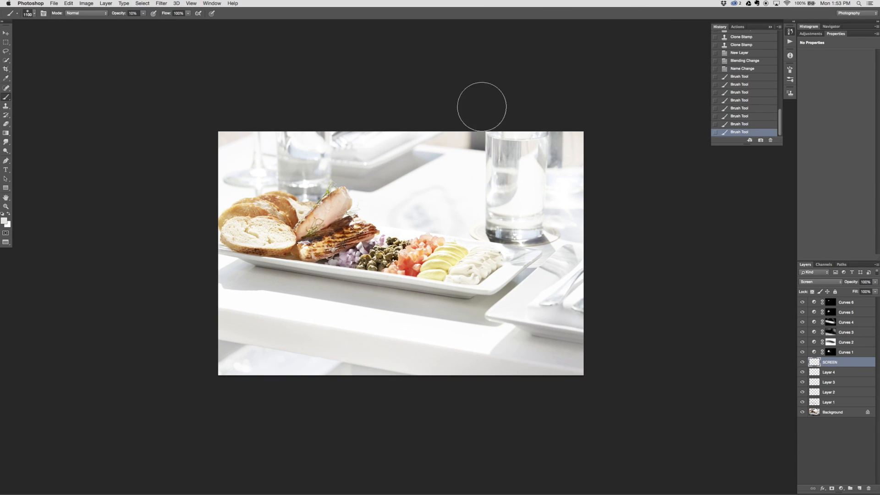
pyautogui.moveTo(481, 107); pyautogui.dragTo(434, 67)
pyautogui.moveTo(197, 129); pyautogui.dragTo(202, 319)
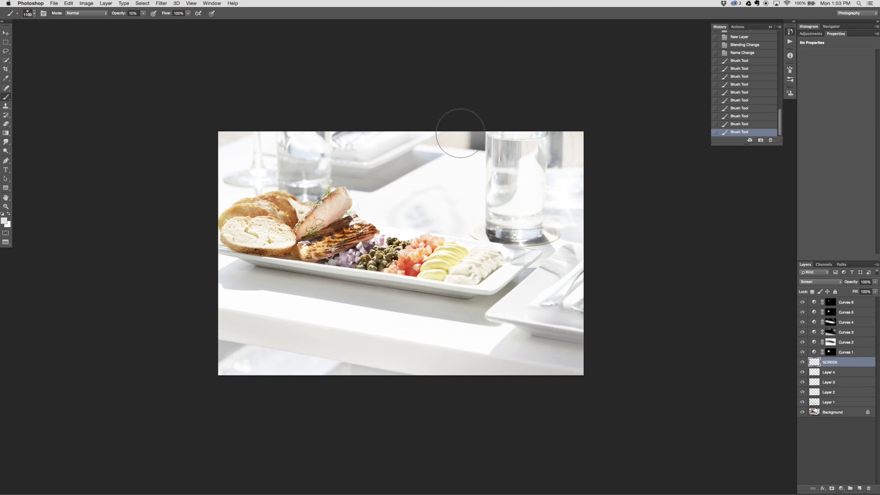
pyautogui.moveTo(460, 133); pyautogui.dragTo(566, 84)
# Lighten the dark patch beside the large water glass and the picture's right border using a smaller white brush
pyautogui.press('[')
pyautogui.press('[')
pyautogui.press('[')
pyautogui.press('[')
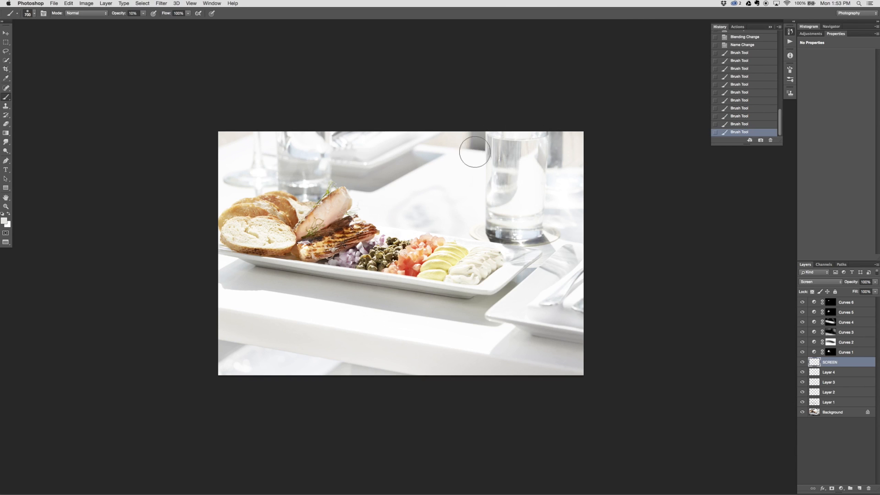
pyautogui.press('[')
pyautogui.press('[')
pyautogui.moveTo(479, 150); pyautogui.dragTo(531, 83)
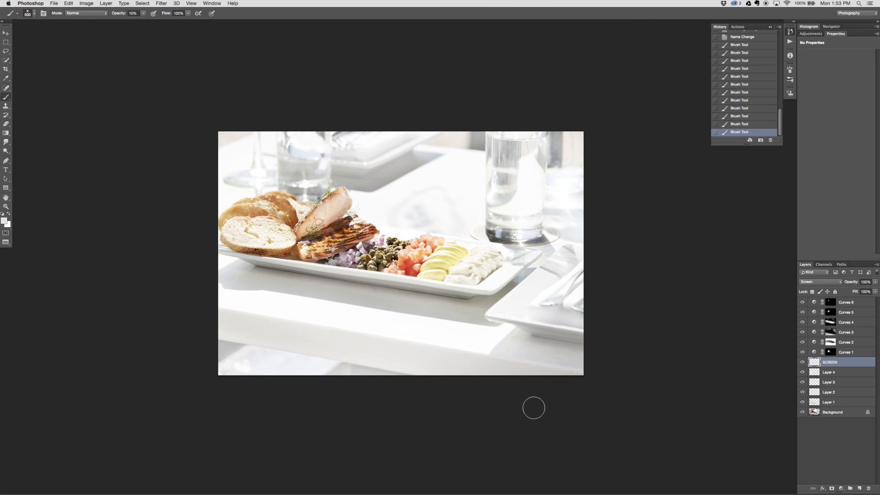
pyautogui.moveTo(534, 408); pyautogui.dragTo(634, 346)
pyautogui.moveTo(572, 221); pyautogui.dragTo(554, 304)
pyautogui.press('v')
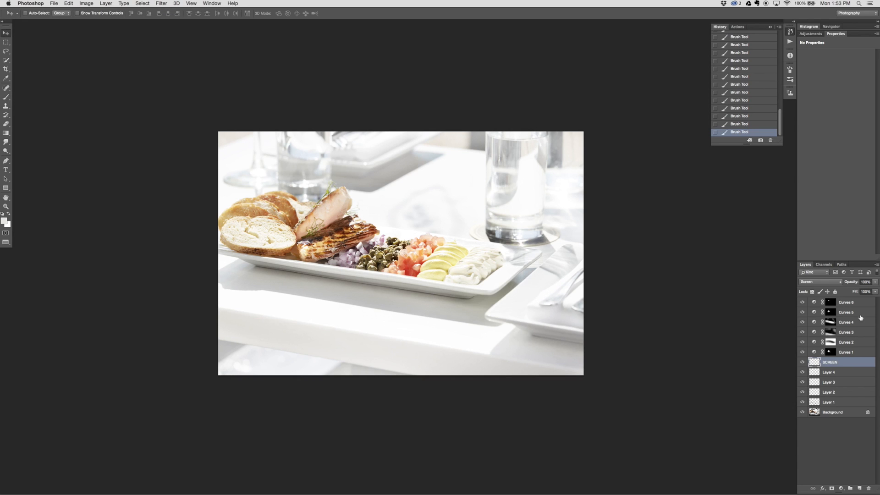
pyautogui.click(855, 305)
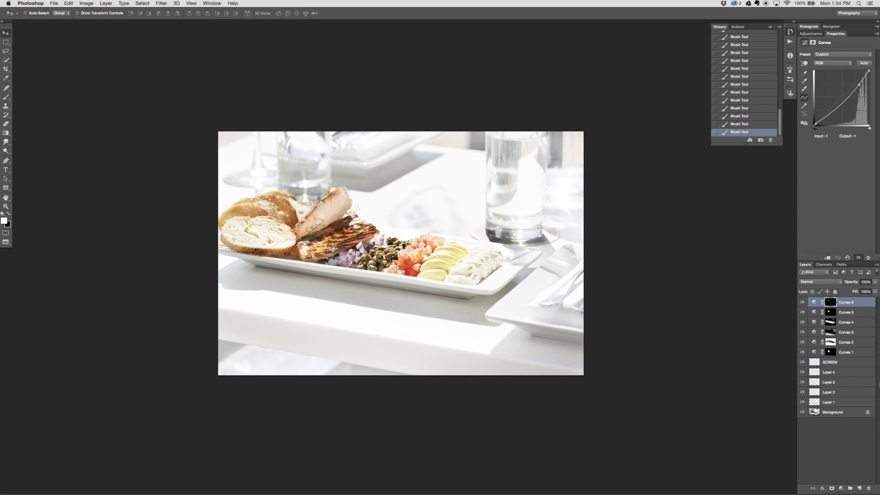
pyautogui.click(850, 364)
pyautogui.press('b')
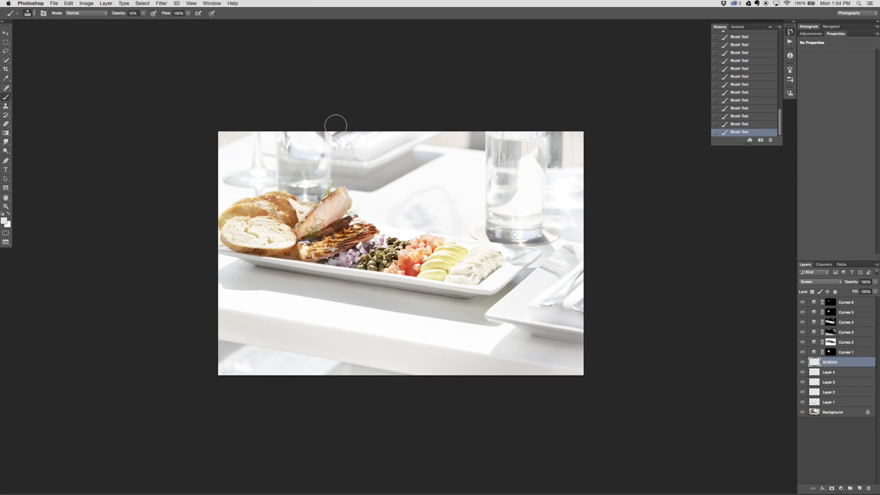
pyautogui.press('v')
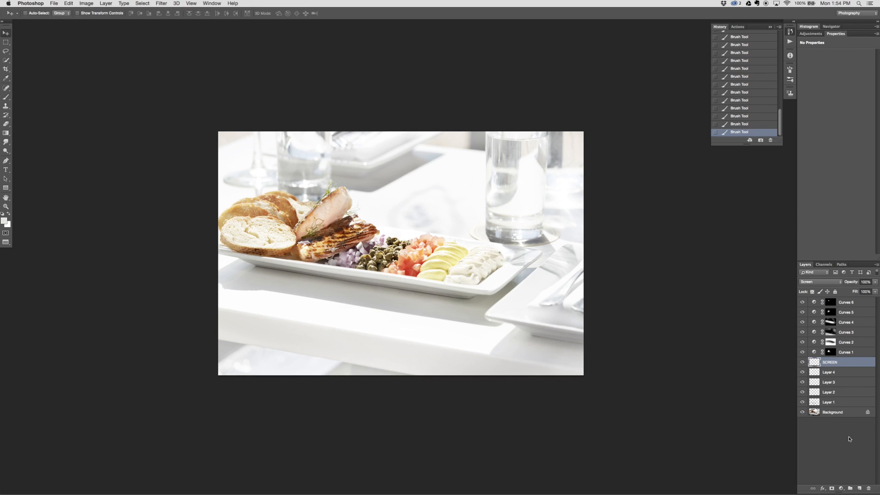
# Add a Curves adjustment above Curves 6 with lowered shadows and a highlight point at input 204, output 194, and invert its mask
pyautogui.click(855, 303)
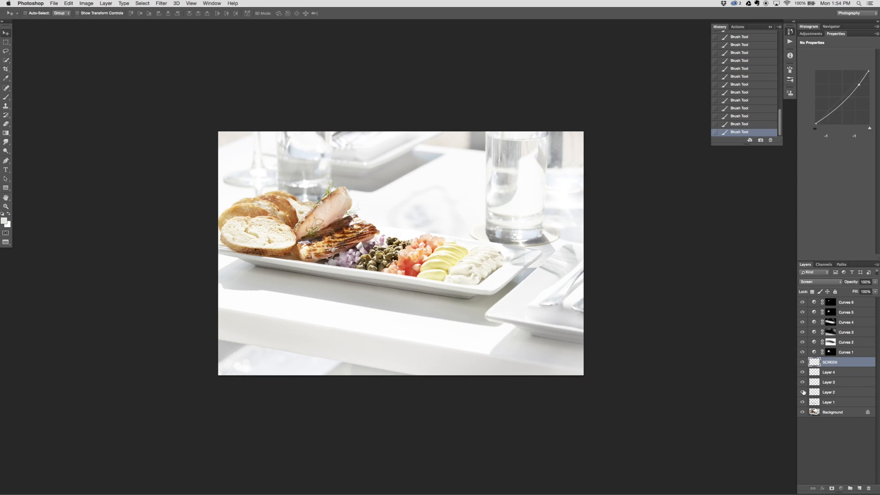
pyautogui.click(842, 488)
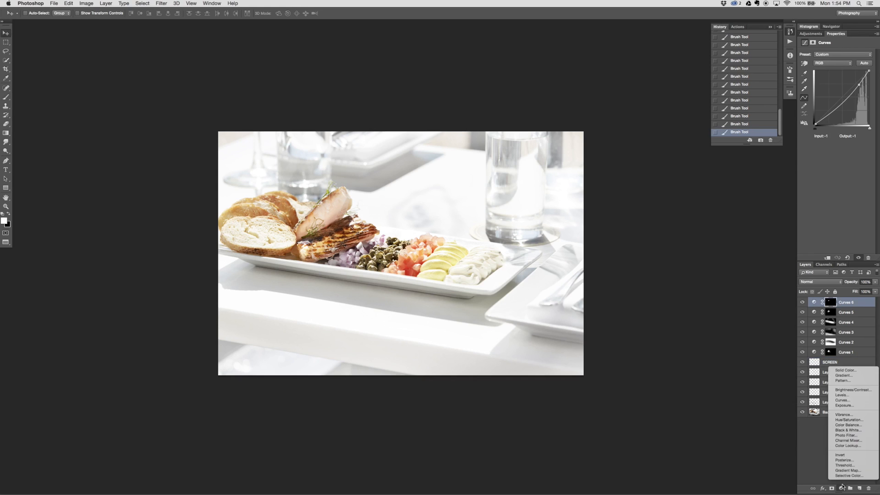
pyautogui.click(842, 400)
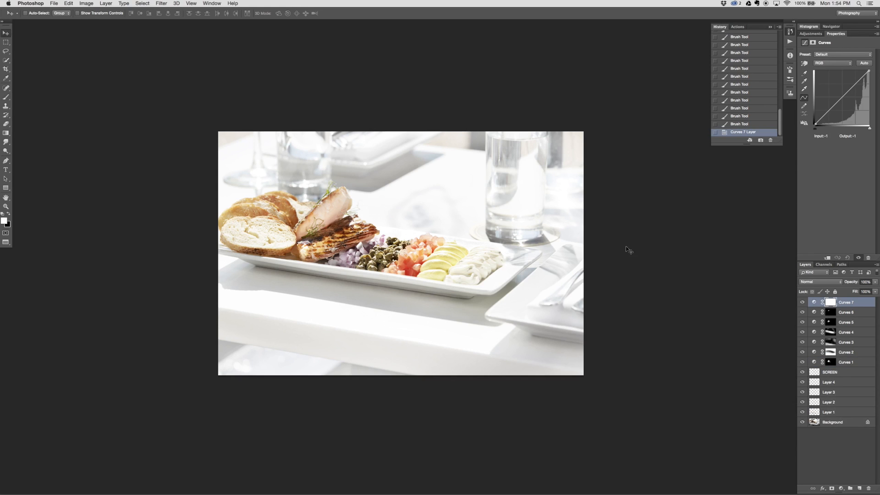
pyautogui.moveTo(827, 109); pyautogui.dragTo(833, 115)
pyautogui.moveTo(860, 84); pyautogui.dragTo(859, 83)
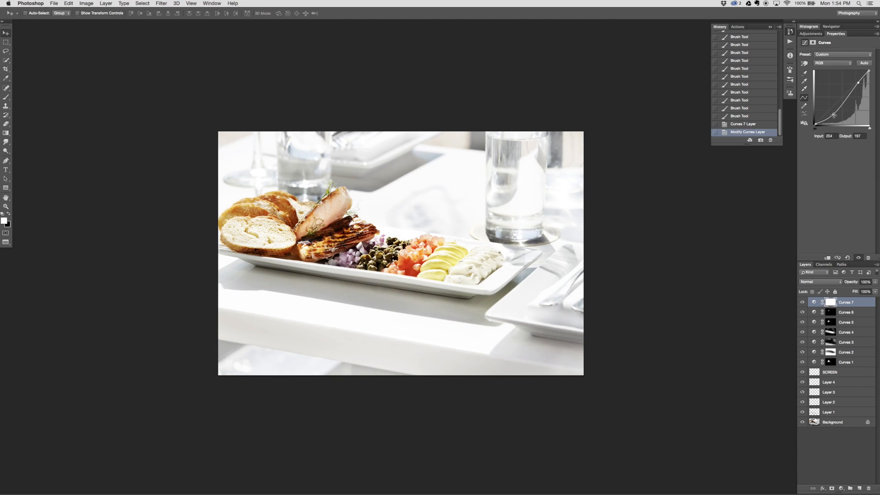
pyautogui.moveTo(834, 115); pyautogui.dragTo(832, 117)
pyautogui.moveTo(858, 83); pyautogui.dragTo(859, 84)
pyautogui.press('super+i')
# Paint white on the Curves 7 mask at 40% brush opacity over the bread slices and the salmon
pyautogui.press('b')
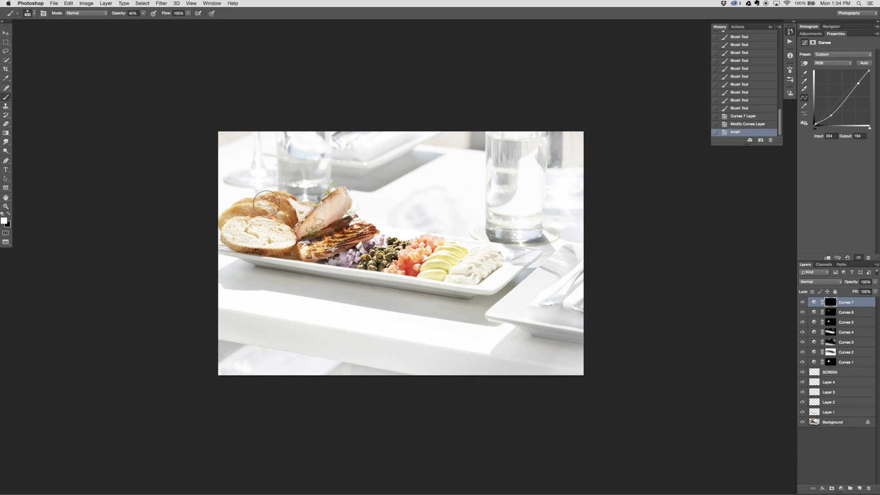
pyautogui.press(']')
pyautogui.press(']')
pyautogui.press(']')
pyautogui.press(']')
pyautogui.press('4')
pyautogui.moveTo(290, 218)
pyautogui.mouseDown()
pyautogui.moveTo(258, 242)
pyautogui.moveTo(238, 231)
pyautogui.moveTo(245, 227)
pyautogui.mouseUp()
pyautogui.moveTo(257, 229); pyautogui.dragTo(252, 220)
pyautogui.moveTo(260, 215); pyautogui.dragTo(248, 209)
pyautogui.moveTo(246, 211)
pyautogui.mouseDown()
pyautogui.moveTo(217, 230)
pyautogui.moveTo(351, 206)
pyautogui.mouseUp()
pyautogui.moveTo(351, 206); pyautogui.dragTo(326, 206)
pyautogui.moveTo(330, 205); pyautogui.dragTo(293, 220)
pyautogui.moveTo(284, 222)
pyautogui.mouseDown()
pyautogui.moveTo(192, 230)
pyautogui.moveTo(286, 243)
pyautogui.mouseUp()
pyautogui.moveTo(285, 248)
pyautogui.mouseDown()
pyautogui.moveTo(233, 259)
pyautogui.moveTo(310, 256)
pyautogui.mouseUp()
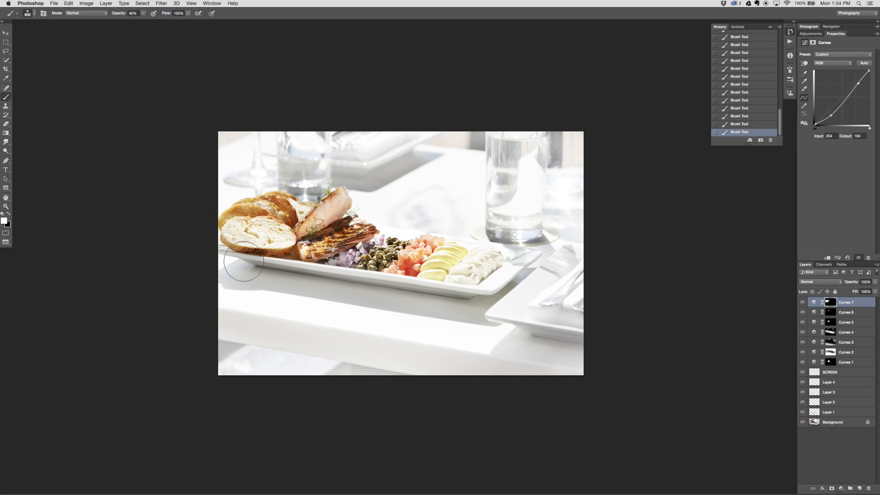
pyautogui.press('[')
pyautogui.press('[')
pyautogui.press('[')
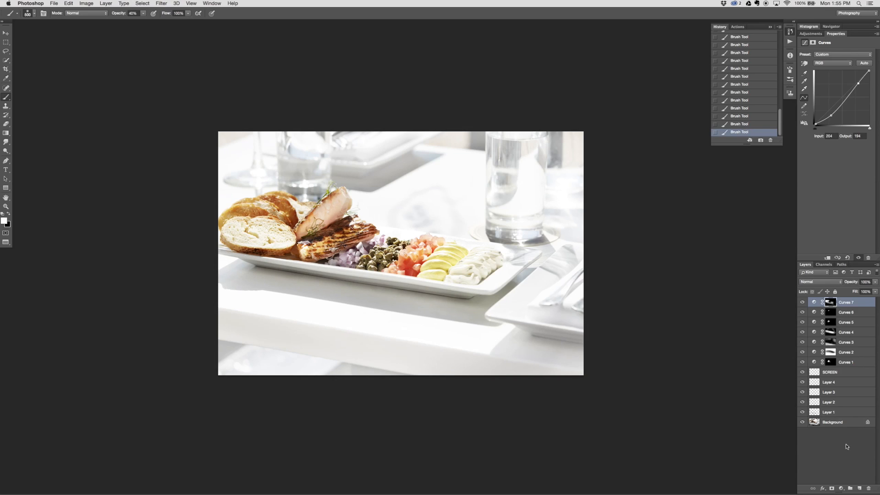
# Add a darkening Curves adjustment above Curves 7 with a point at input 196, output 185, and invert its mask
pyautogui.click(845, 490)
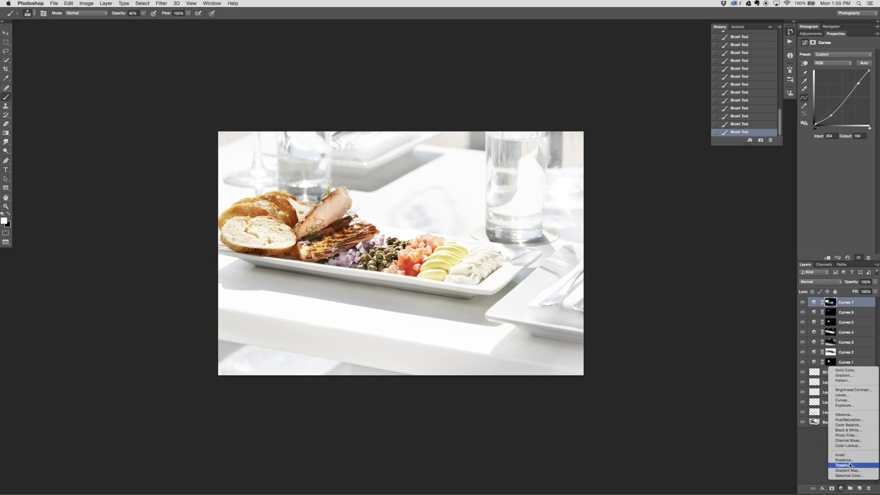
pyautogui.click(877, 402)
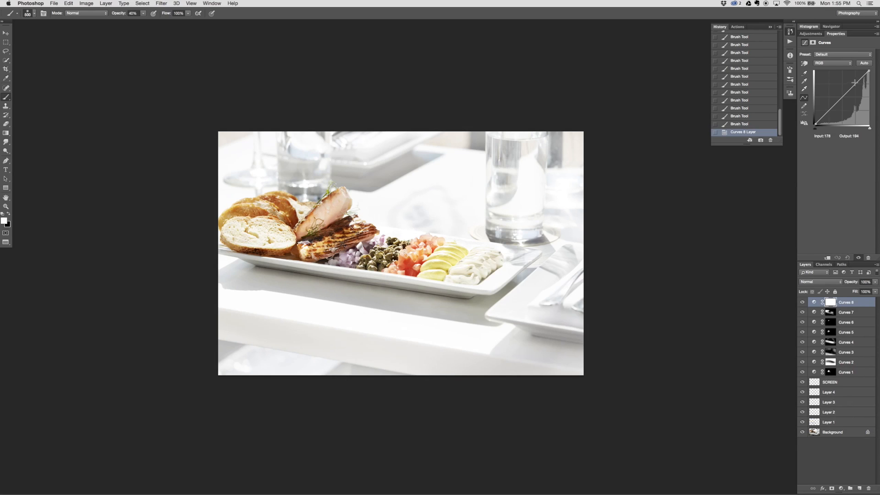
pyautogui.moveTo(854, 82); pyautogui.dragTo(856, 84)
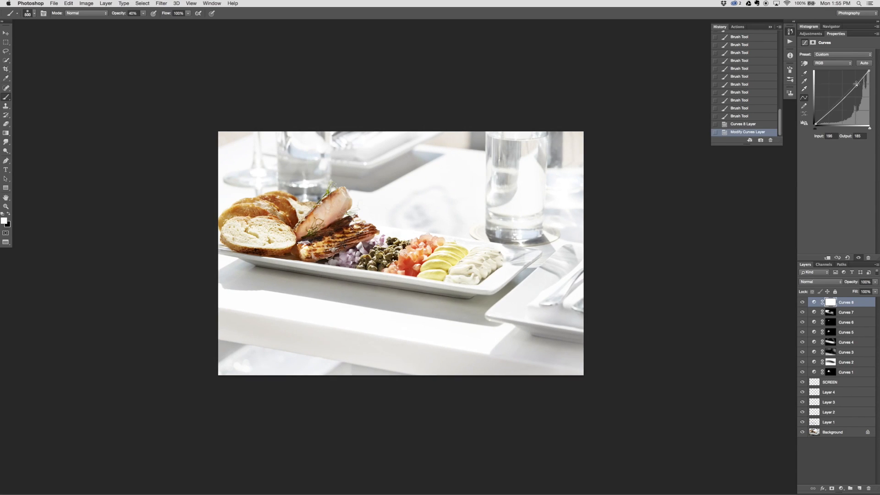
pyautogui.press('super+i')
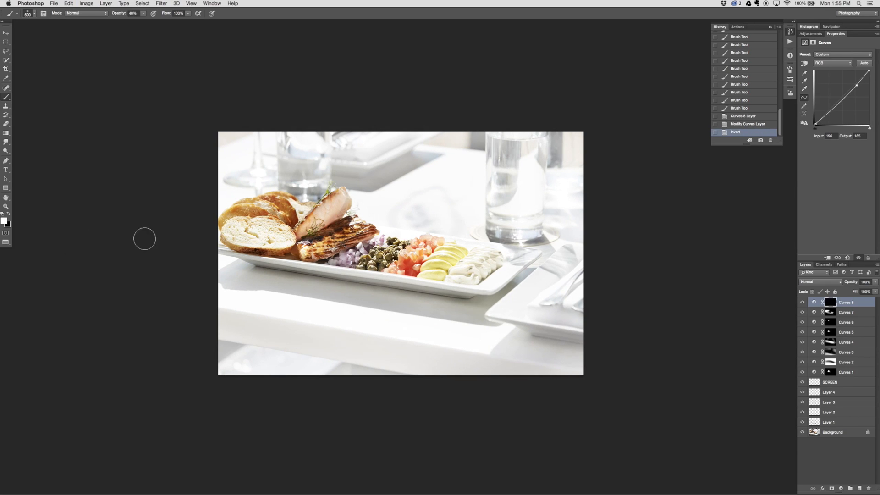
# Paint the darkening in along the shadow under the plate's front edge with a smaller white brush at 40% opacity
pyautogui.press('[')
pyautogui.moveTo(254, 267); pyautogui.dragTo(368, 278)
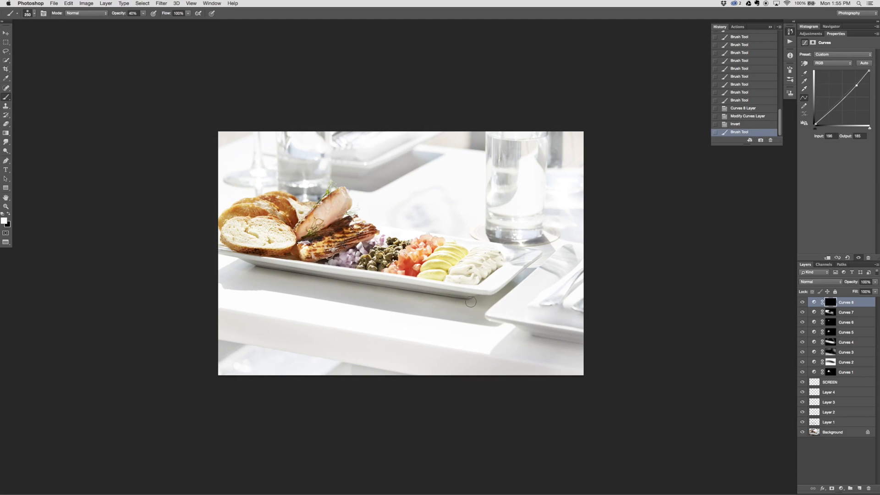
pyautogui.keyDown('shift'); pyautogui.click(473, 300); pyautogui.keyUp('shift')
pyautogui.click(233, 263)
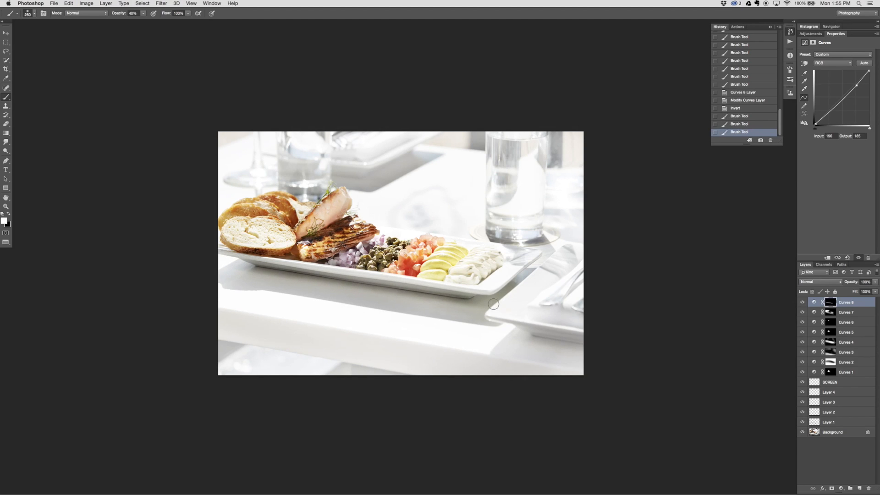
pyautogui.keyDown('shift'); pyautogui.click(477, 303); pyautogui.keyUp('shift')
pyautogui.click(238, 264)
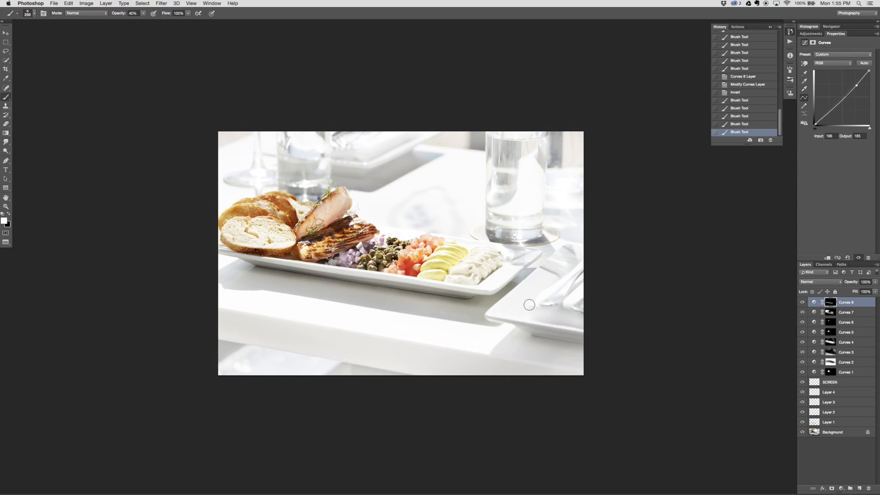
pyautogui.keyDown('shift'); pyautogui.click(470, 301); pyautogui.keyUp('shift')
pyautogui.click(288, 272)
pyautogui.keyDown('shift'); pyautogui.click(482, 302); pyautogui.keyUp('shift')
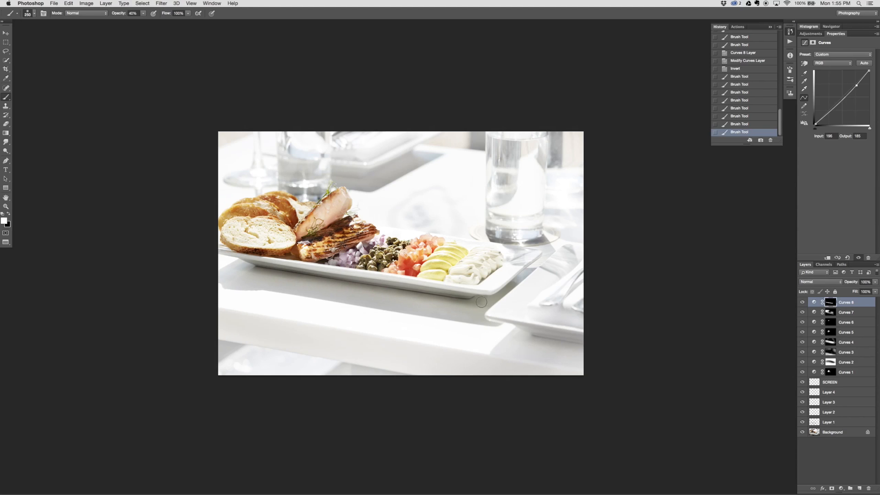
# Extend the painted Curves 8 mask across the shaded tabletop below the plate, enlarging the brush to 700
pyautogui.click(245, 265)
pyautogui.keyDown('shift'); pyautogui.click(481, 299); pyautogui.keyUp('shift')
pyautogui.click(248, 265)
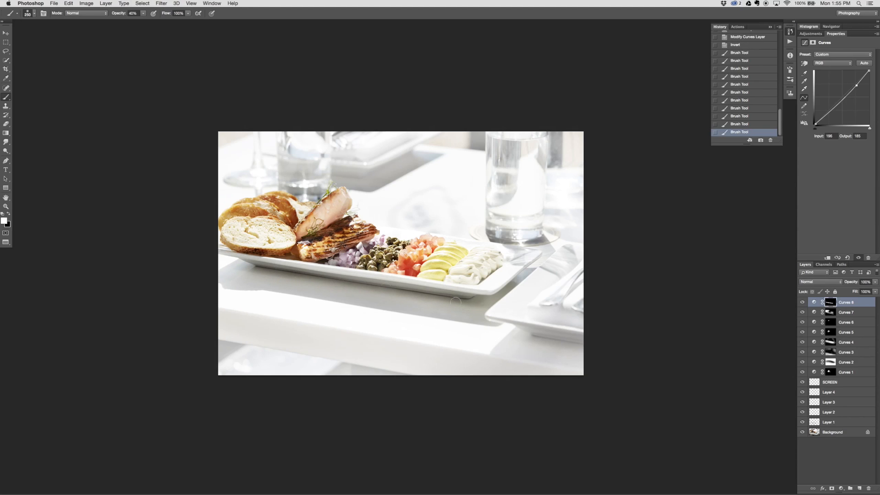
pyautogui.keyDown('shift'); pyautogui.click(489, 304); pyautogui.keyUp('shift')
pyautogui.click(226, 261)
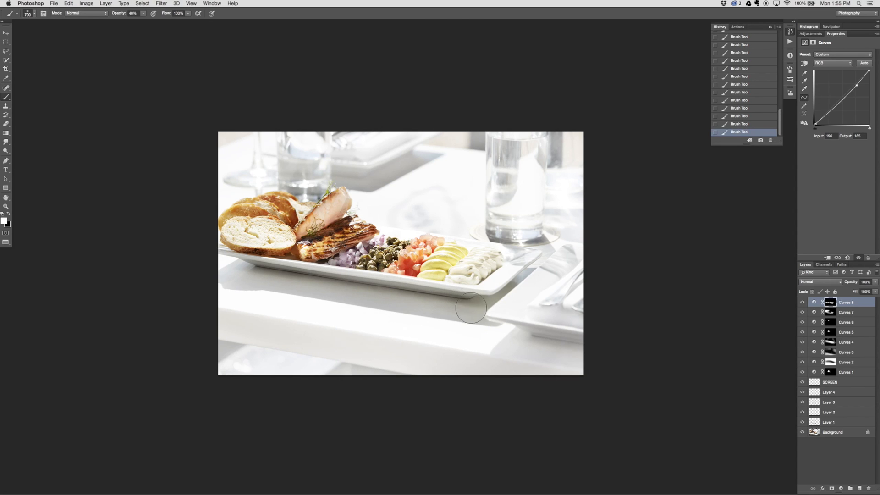
pyautogui.press(']')
pyautogui.press(']')
pyautogui.press(']')
pyautogui.press(']')
# Add a Levels adjustment above Curves 8 and set its Blue channel output levels to 10 and 247
pyautogui.click(842, 489)
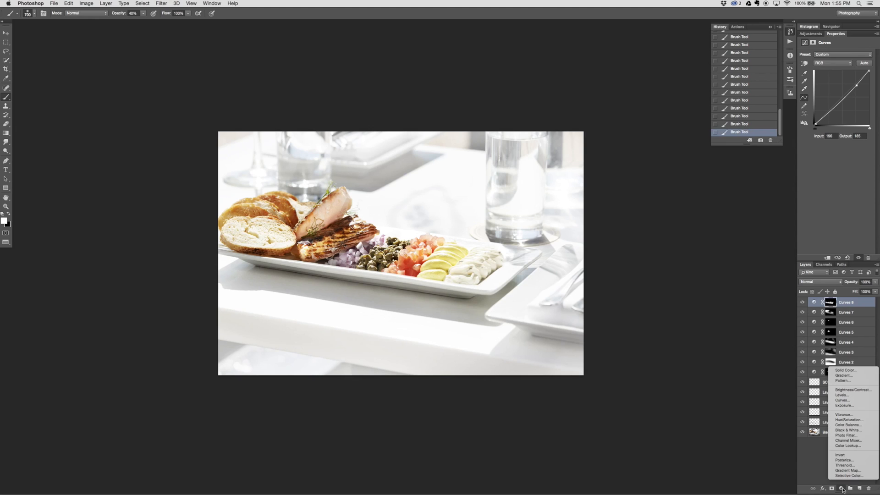
pyautogui.click(874, 395)
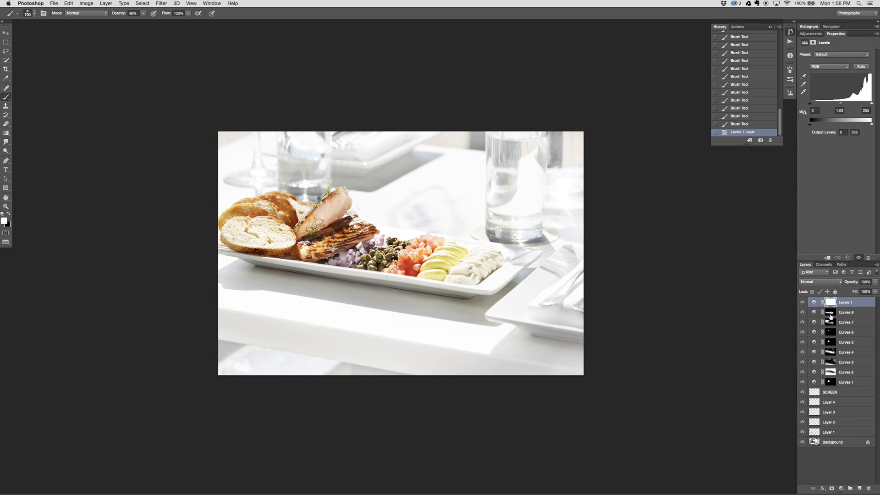
pyautogui.click(825, 67)
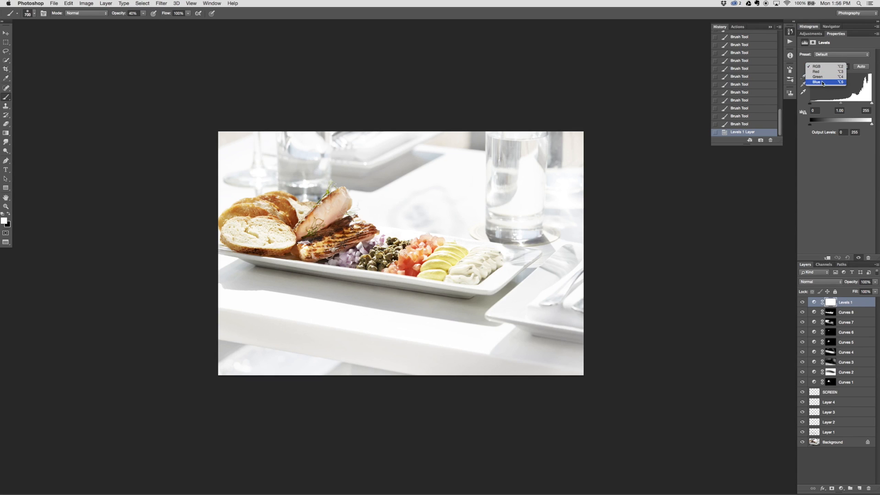
pyautogui.click(822, 83)
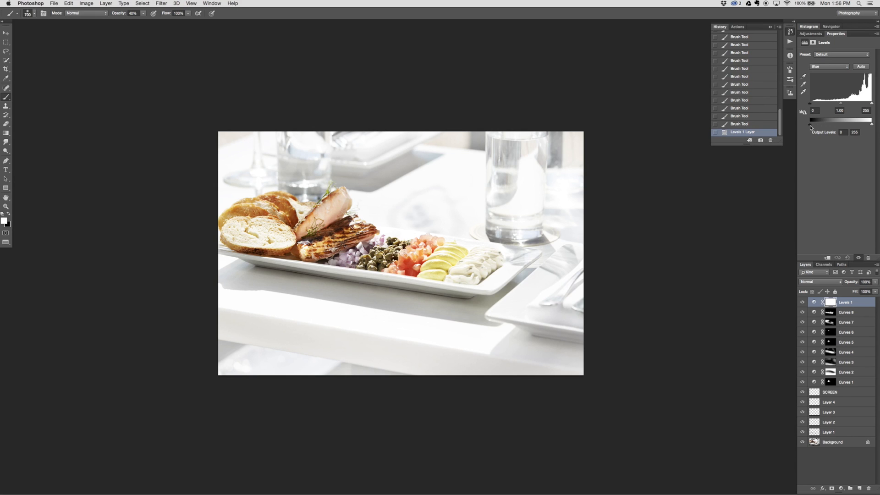
pyautogui.moveTo(810, 127); pyautogui.dragTo(816, 127)
pyautogui.moveTo(871, 124); pyautogui.dragTo(874, 124)
pyautogui.moveTo(877, 149); pyautogui.dragTo(807, 142)
pyautogui.click(802, 303)
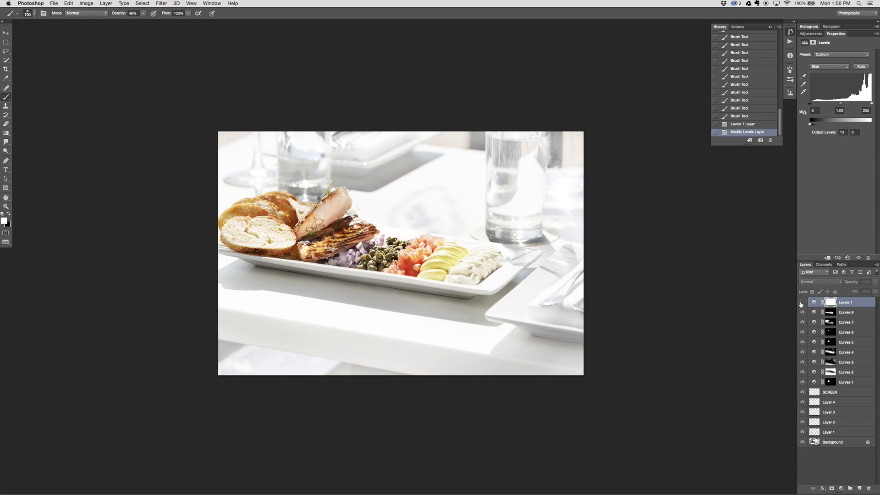
pyautogui.click(802, 302)
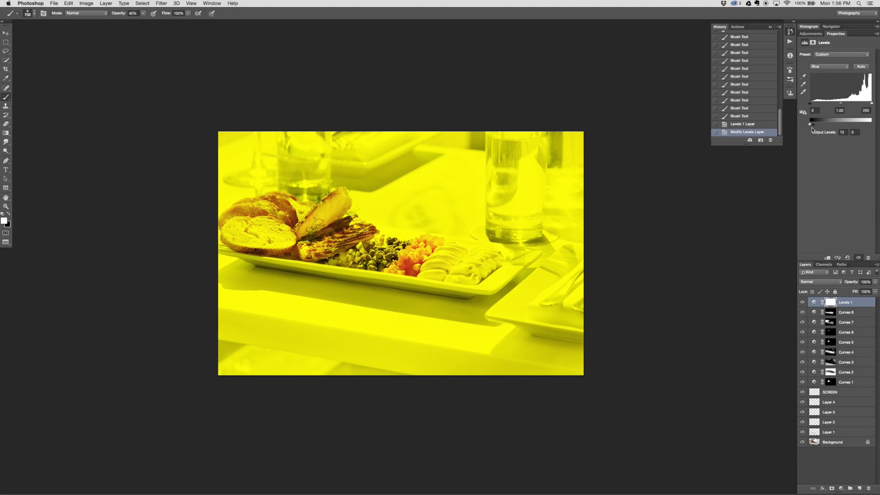
pyautogui.moveTo(810, 125); pyautogui.dragTo(871, 128)
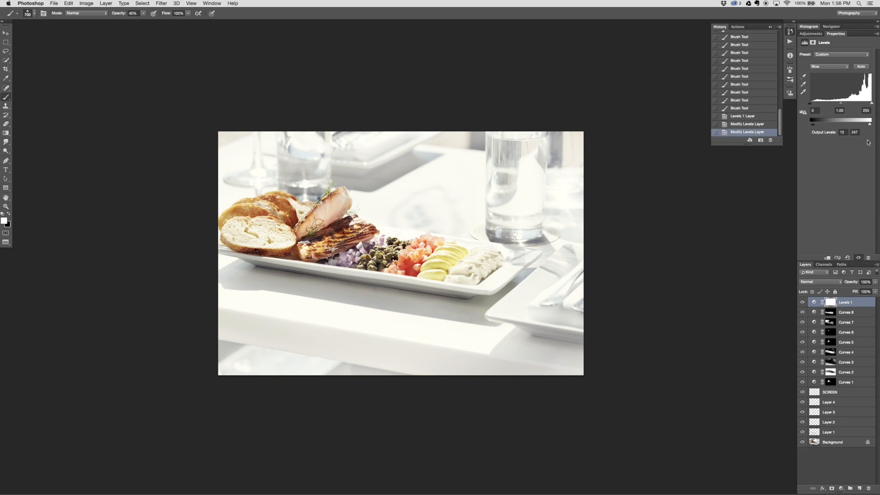
# Refine the Blue output levels to 18 and 251, comparing the photo with the Levels 1 layer hidden and shown
pyautogui.click(802, 302)
pyautogui.click(802, 302)
pyautogui.click(802, 303)
pyautogui.click(802, 302)
pyautogui.click(870, 127)
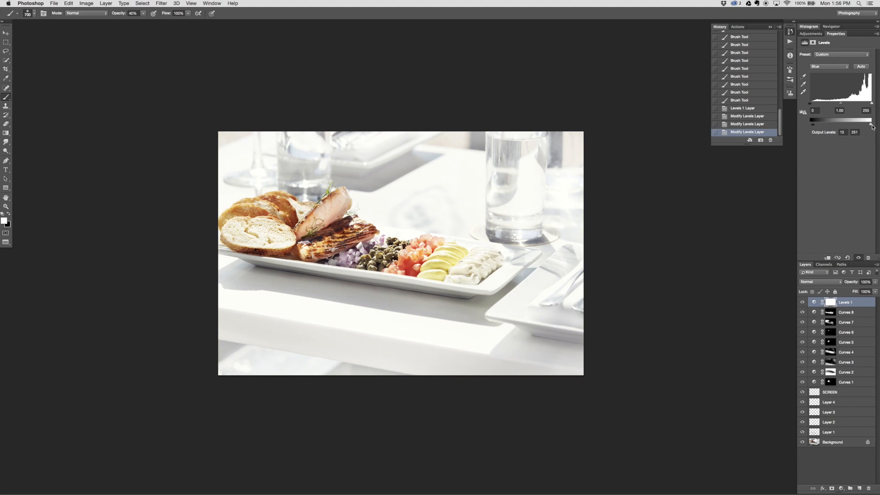
pyautogui.click(801, 303)
pyautogui.click(802, 302)
pyautogui.moveTo(815, 127); pyautogui.dragTo(815, 129)
pyautogui.click(803, 303)
pyautogui.click(803, 303)
pyautogui.click(803, 302)
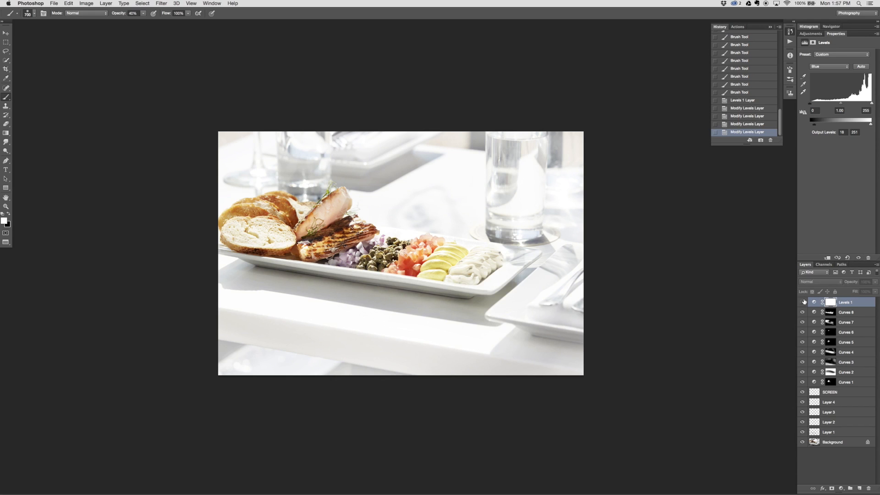
pyautogui.click(803, 302)
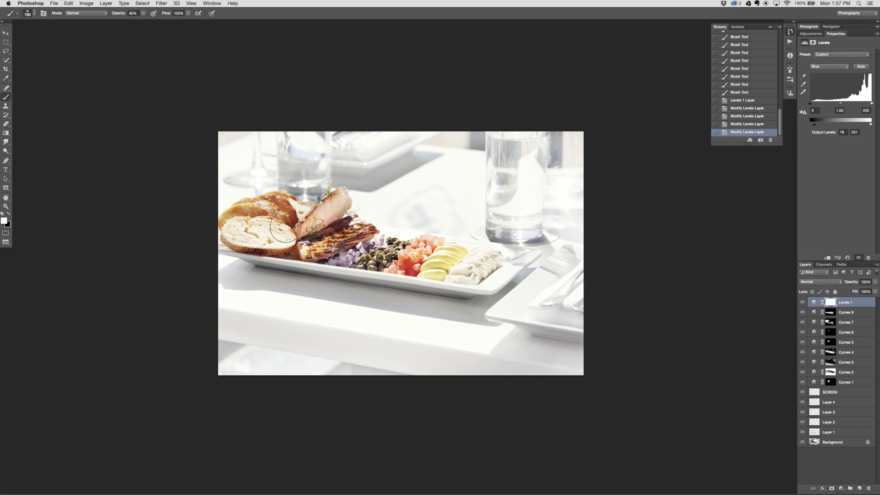
# Paint black on the Levels 1 mask over the bread, salmon and garnishes at 100% brush opacity, and compare with the layer hidden
pyautogui.press('x')
pyautogui.press('8')
pyautogui.click(450, 265)
pyautogui.press('0')
pyautogui.moveTo(475, 272)
pyautogui.mouseDown()
pyautogui.moveTo(342, 244)
pyautogui.moveTo(334, 228)
pyautogui.moveTo(313, 237)
pyautogui.moveTo(269, 232)
pyautogui.mouseUp()
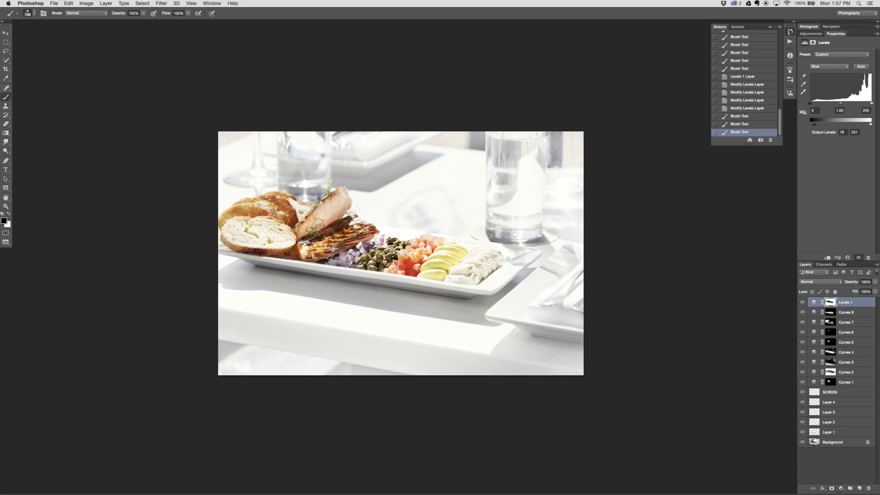
pyautogui.click(312, 232)
pyautogui.click(314, 232)
pyautogui.click(454, 260)
pyautogui.click(481, 254)
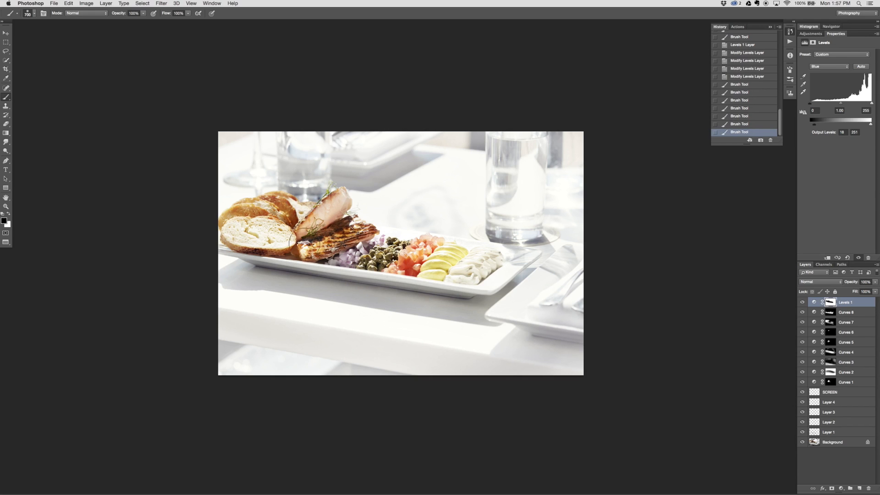
pyautogui.click(485, 269)
pyautogui.click(414, 255)
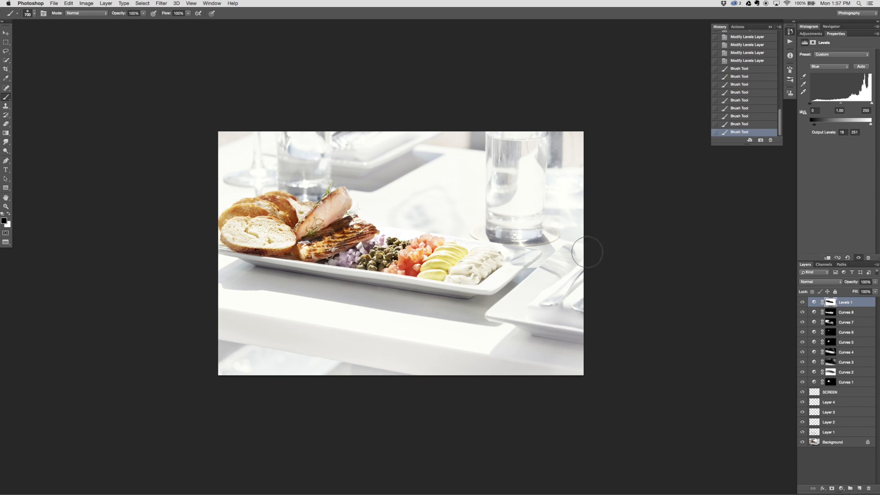
pyautogui.click(803, 303)
pyautogui.click(804, 303)
pyautogui.click(802, 304)
pyautogui.click(802, 303)
# Stamp the visible retouching into a new layer above SCREEN with Levels 1 and all Curves layers temporarily hidden
pyautogui.click(810, 390)
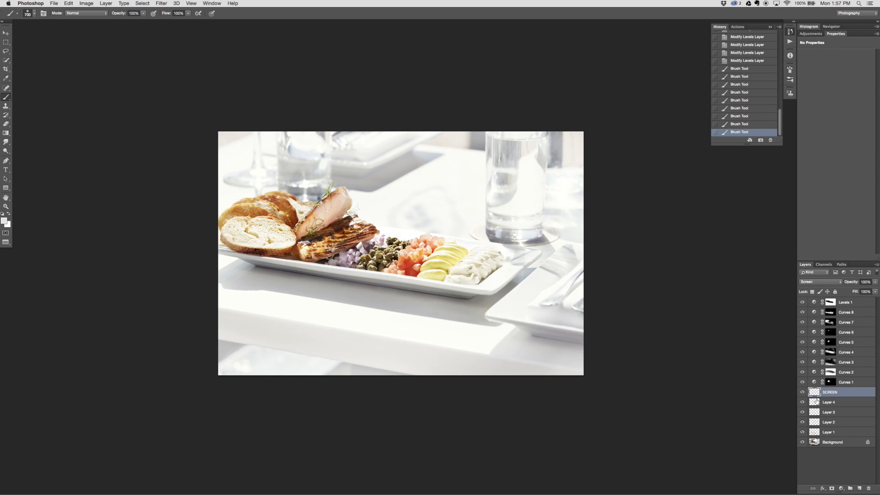
pyautogui.keyDown('shift'); pyautogui.click(844, 446); pyautogui.keyUp('shift')
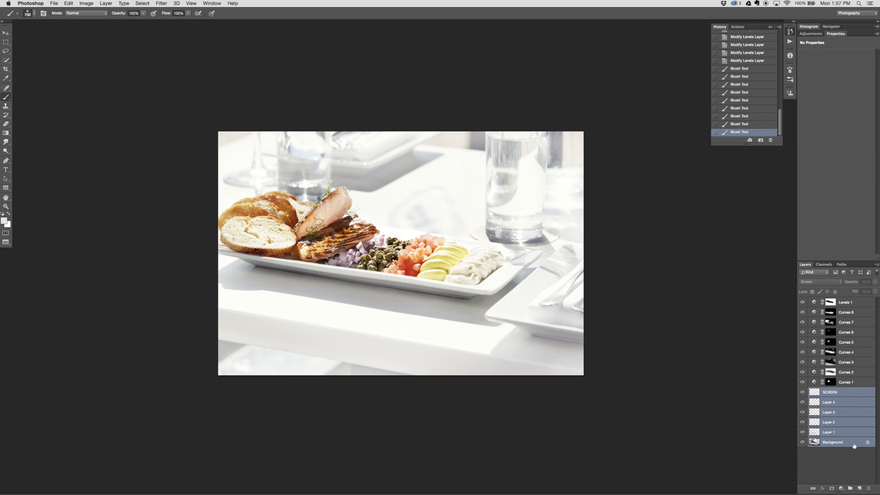
pyautogui.click(847, 394)
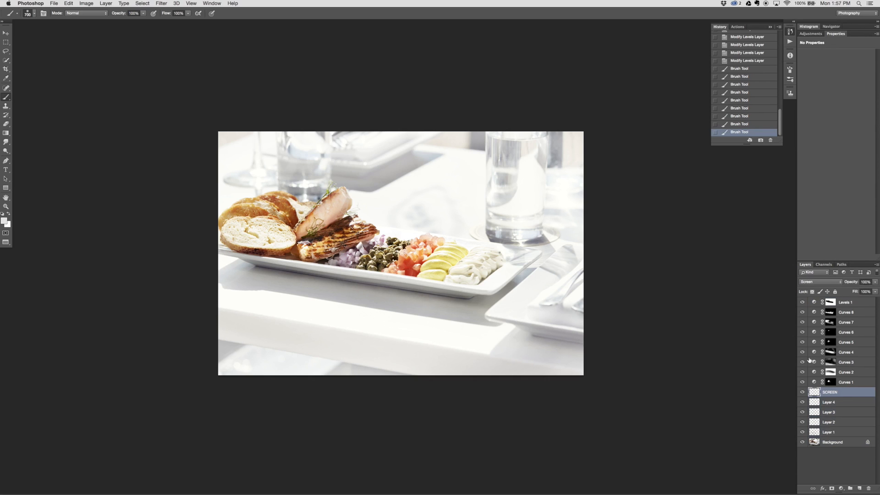
pyautogui.moveTo(804, 303); pyautogui.dragTo(803, 383)
pyautogui.click(803, 383)
pyautogui.moveTo(760, 487)
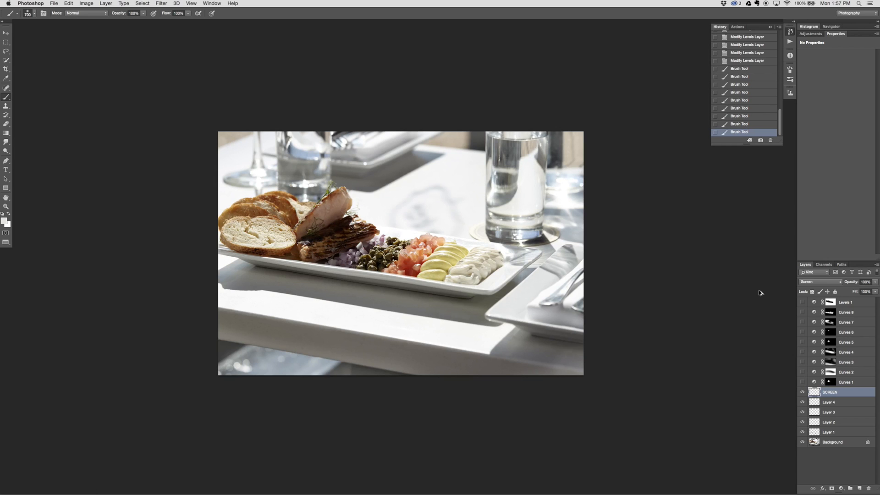
pyautogui.press('super+alt+shift+e')
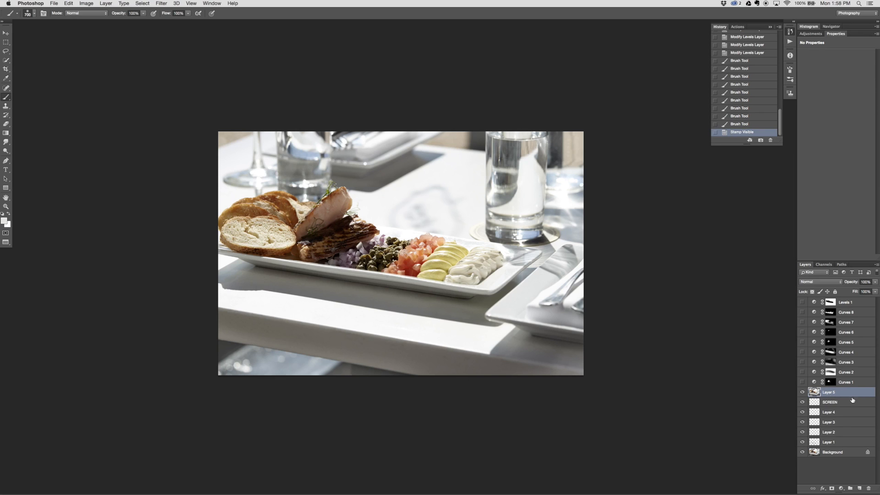
pyautogui.moveTo(803, 381); pyautogui.dragTo(803, 303)
# Set up an Unsharp Mask on the stamped layer with amount 20%, radius 40 pixels and threshold 0
pyautogui.click(161, 4)
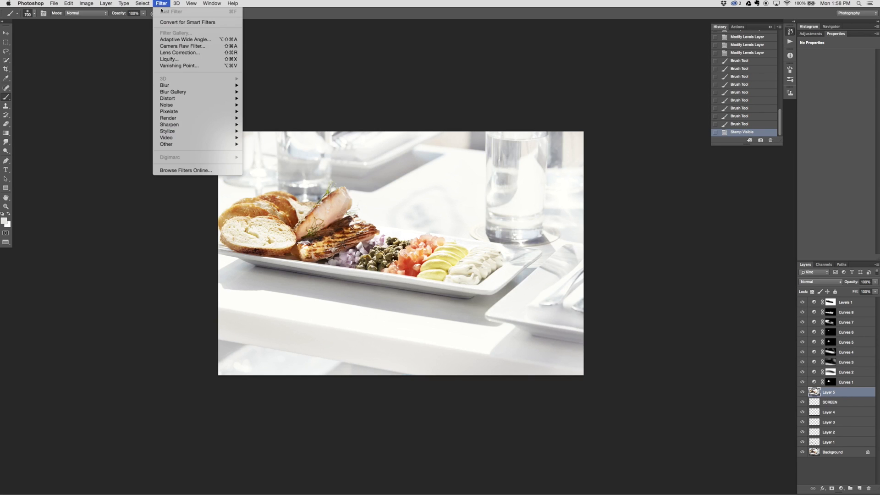
pyautogui.moveTo(202, 125)
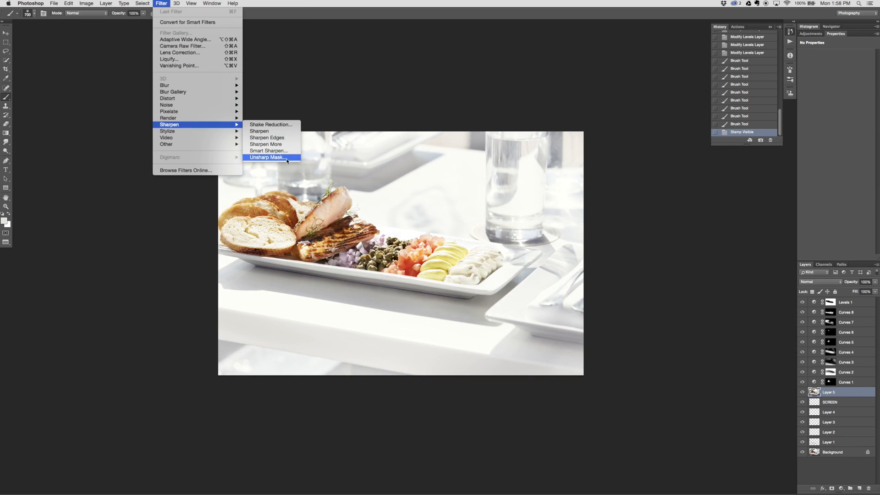
pyautogui.click(288, 158)
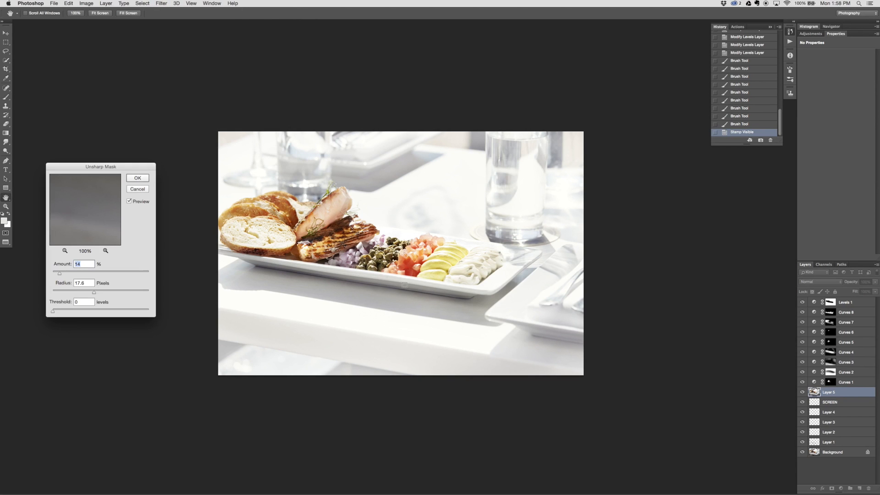
pyautogui.hotkey('ctrl', '+')
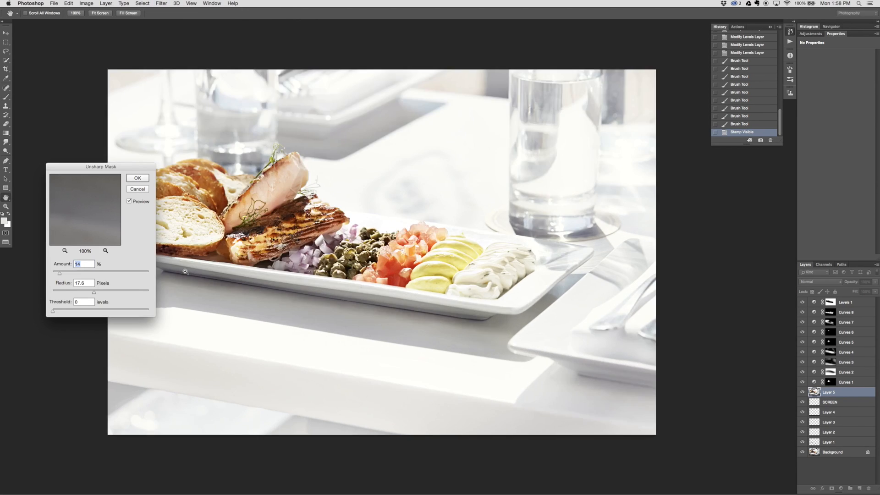
pyautogui.press('super+plus')
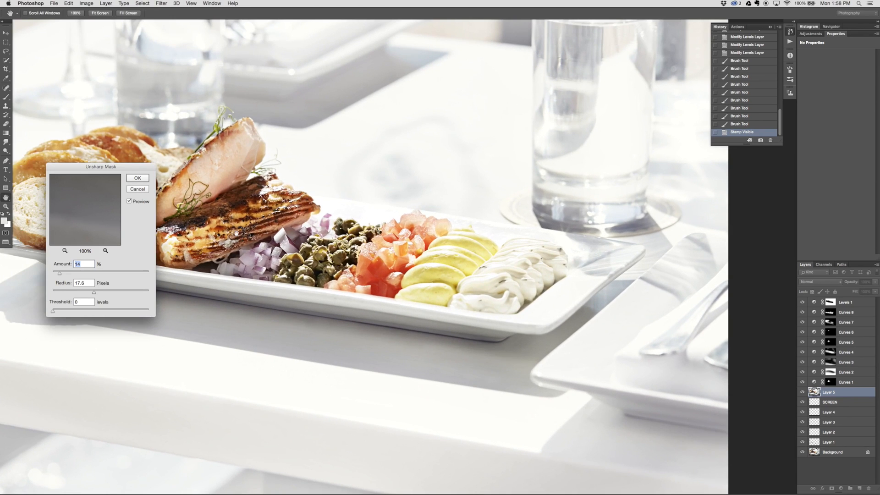
pyautogui.moveTo(237, 234); pyautogui.dragTo(471, 262)
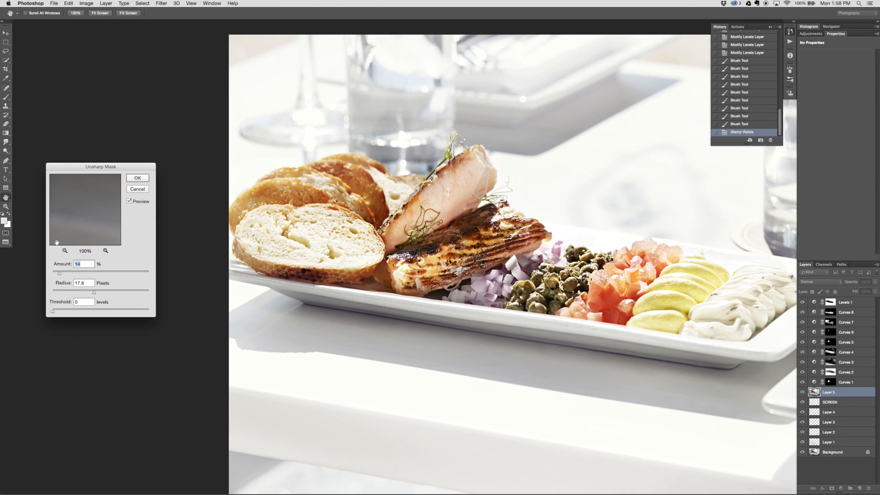
pyautogui.press('Tab')
pyautogui.write('40')
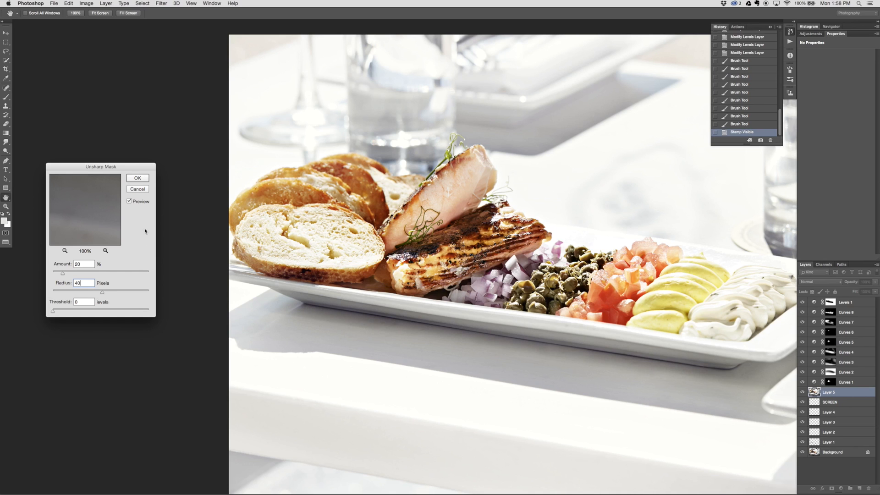
# Compare the food with the Unsharp Mask preview off and on, and apply the filter
pyautogui.click(130, 202)
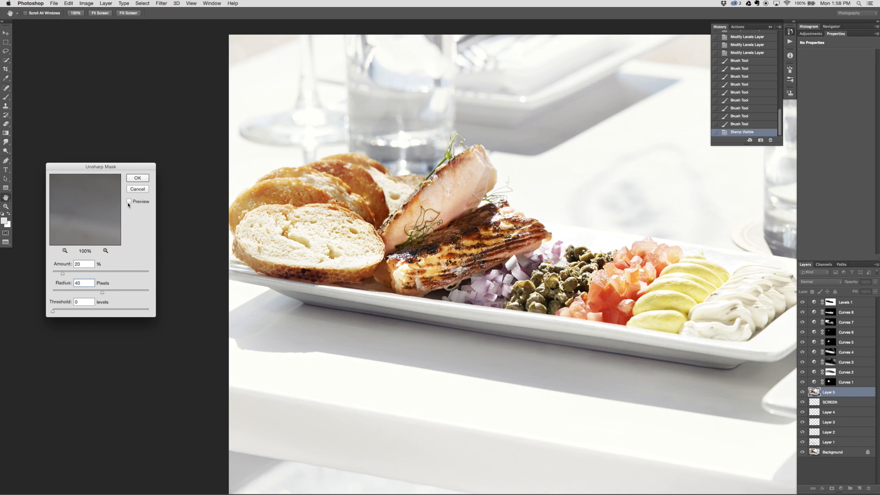
pyautogui.click(130, 202)
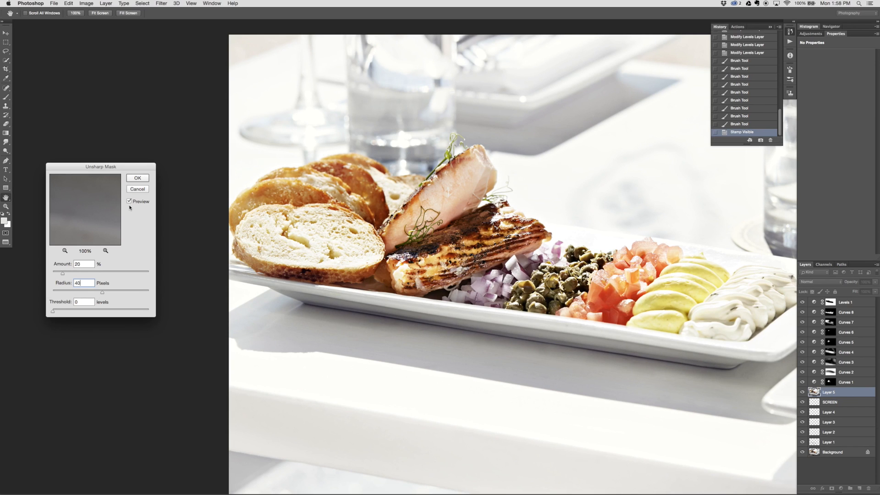
pyautogui.click(129, 202)
pyautogui.click(129, 201)
pyautogui.click(129, 201)
pyautogui.click(129, 201)
pyautogui.click(138, 179)
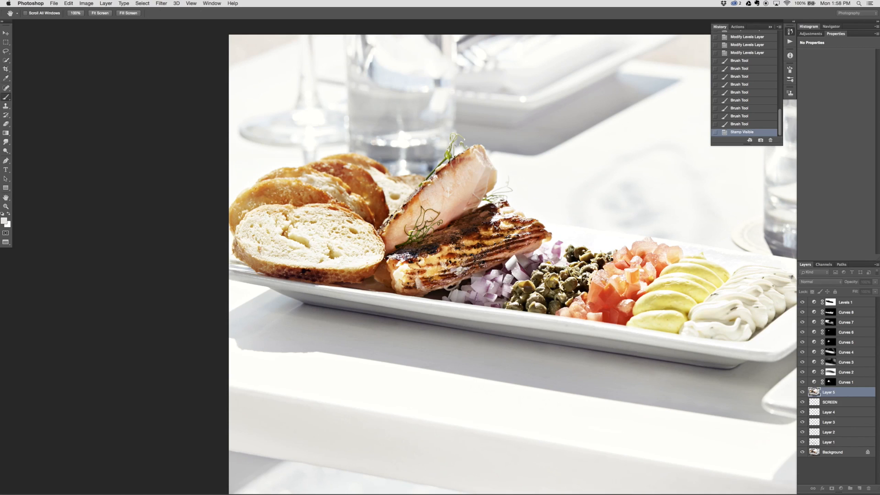
# Rename the sharpened layer as USM 20/40/0 and add a black layer mask to it
pyautogui.doubleClick(829, 392)
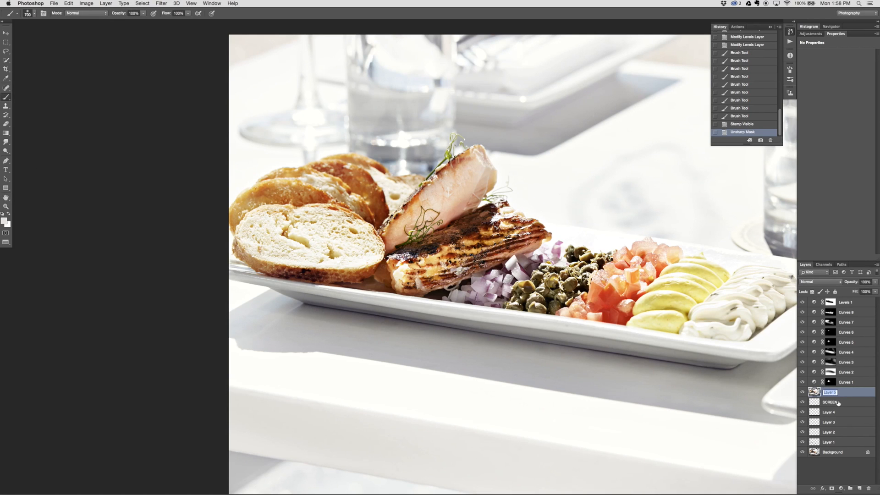
pyautogui.write('USM 20/40/0')
pyautogui.press('Return')
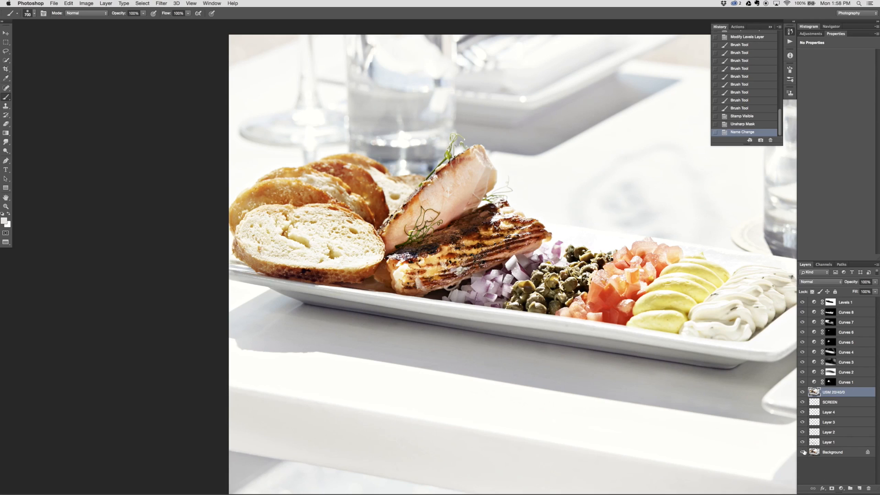
pyautogui.keyDown('alt'); pyautogui.click(832, 491); pyautogui.keyUp('alt')
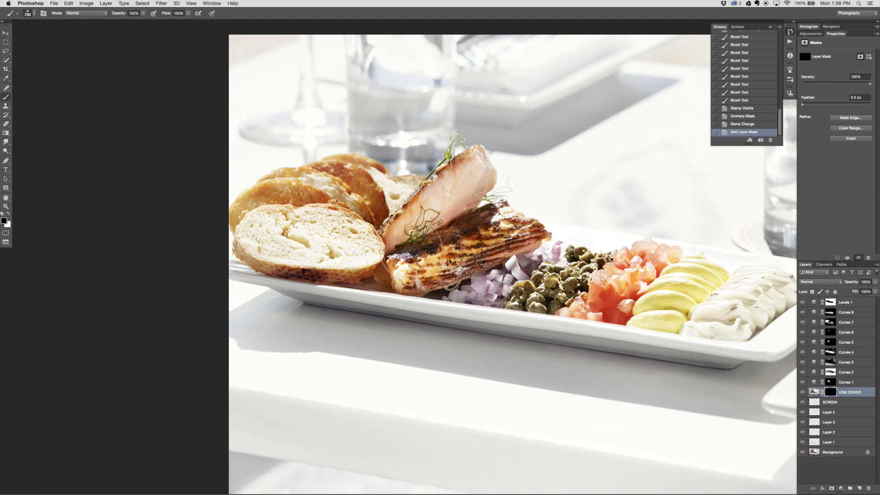
# Paint white on the USM 20/40/0 mask over the bread, salmon and garnishes at 100% brush opacity
pyautogui.moveTo(422, 220); pyautogui.dragTo(299, 224)
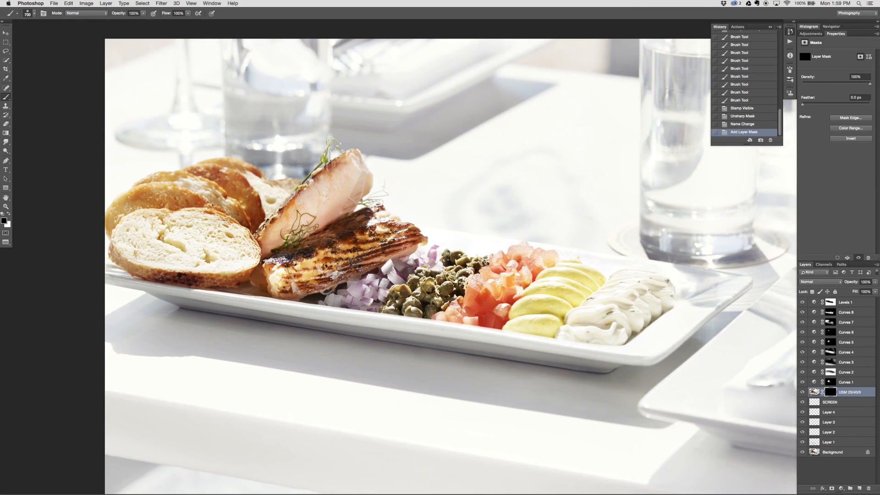
pyautogui.press('x')
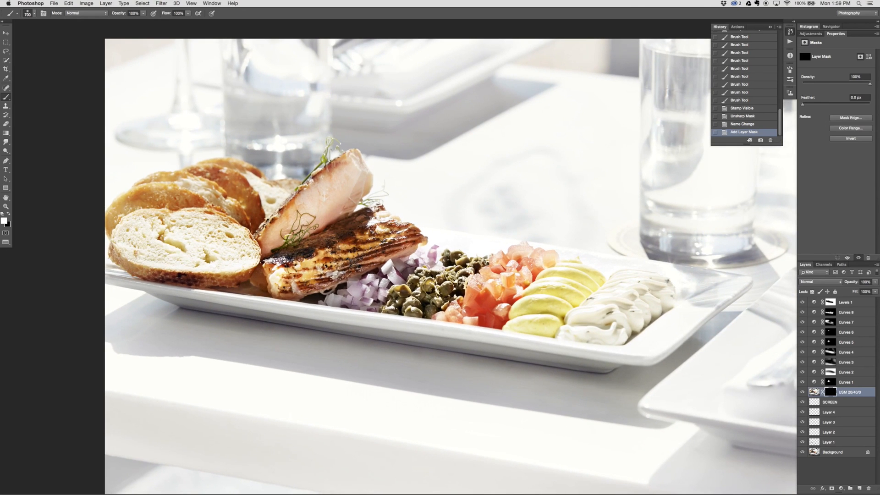
pyautogui.moveTo(158, 234); pyautogui.dragTo(637, 307)
pyautogui.moveTo(340, 170); pyautogui.dragTo(313, 231)
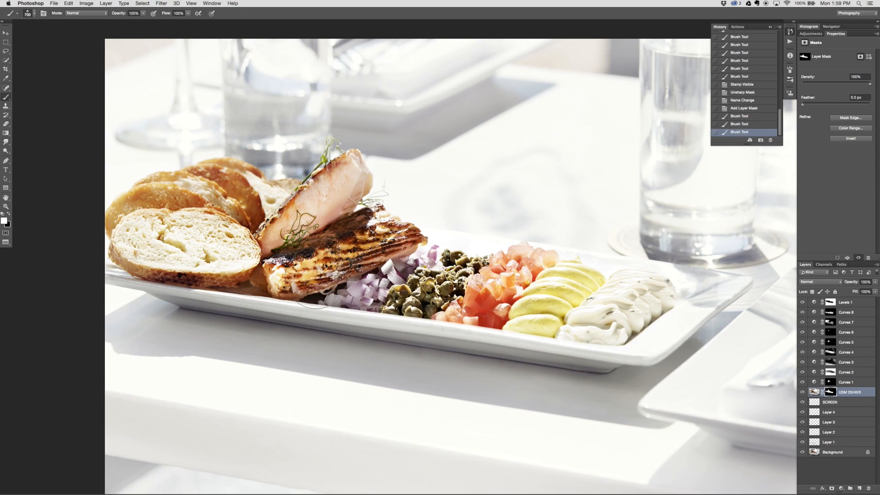
# Paint white on the USM 20/40/0 mask over the salmon and across the garnishes from the cream dollops to the onions
pyautogui.moveTo(313, 278); pyautogui.dragTo(264, 252)
pyautogui.moveTo(673, 291)
pyautogui.mouseDown()
pyautogui.moveTo(645, 329)
pyautogui.moveTo(597, 325)
pyautogui.mouseUp()
pyautogui.moveTo(596, 325); pyautogui.dragTo(534, 306)
pyautogui.moveTo(534, 306); pyautogui.dragTo(432, 305)
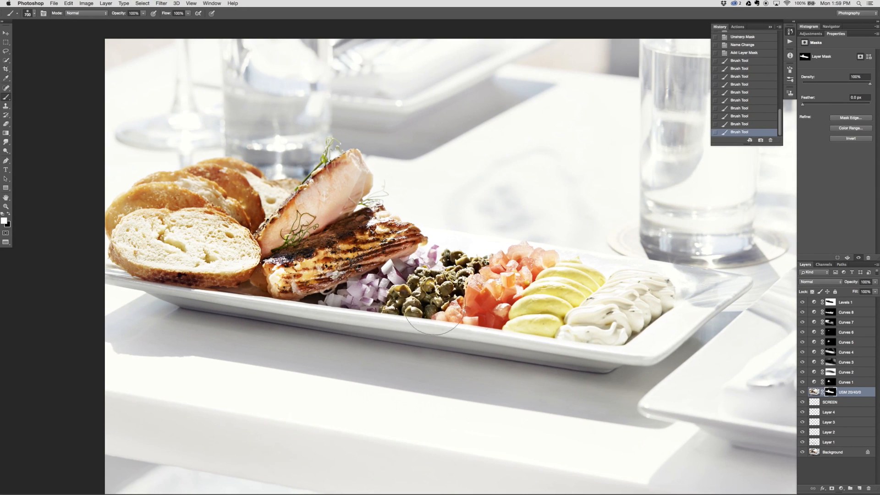
pyautogui.moveTo(555, 316)
pyautogui.mouseDown()
pyautogui.moveTo(175, 275)
pyautogui.moveTo(327, 257)
pyautogui.moveTo(643, 325)
pyautogui.moveTo(342, 288)
pyautogui.mouseUp()
# Compare the photo with the USM 20/40/0 layer hidden and shown, both at full view and close up on the food
pyautogui.press('super+minus')
pyautogui.press('super+minus')
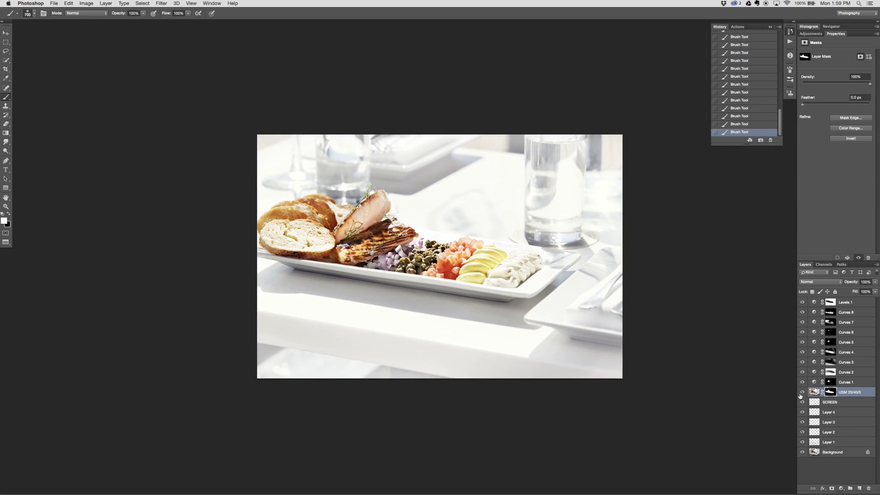
pyautogui.click(804, 393)
pyautogui.click(804, 393)
pyautogui.click(804, 394)
pyautogui.click(803, 393)
pyautogui.press('super+plus')
pyautogui.press('super+plus')
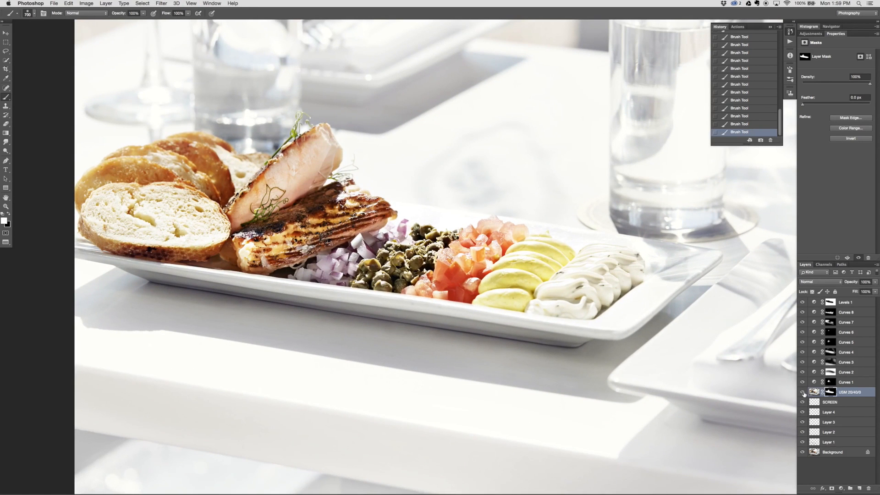
pyautogui.click(803, 394)
pyautogui.click(804, 393)
pyautogui.press('super+minus')
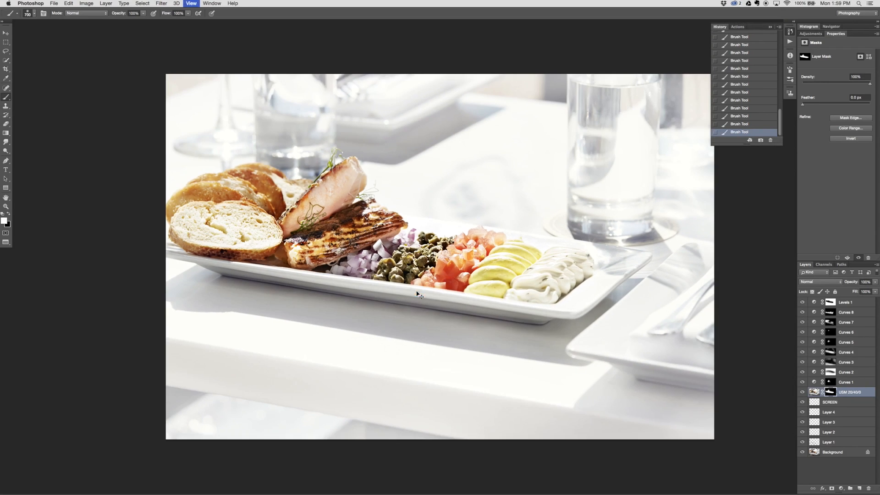
# Add an empty layer above USM 20/40/0 and activate the Clone Stamp for retouching on it
pyautogui.press('v')
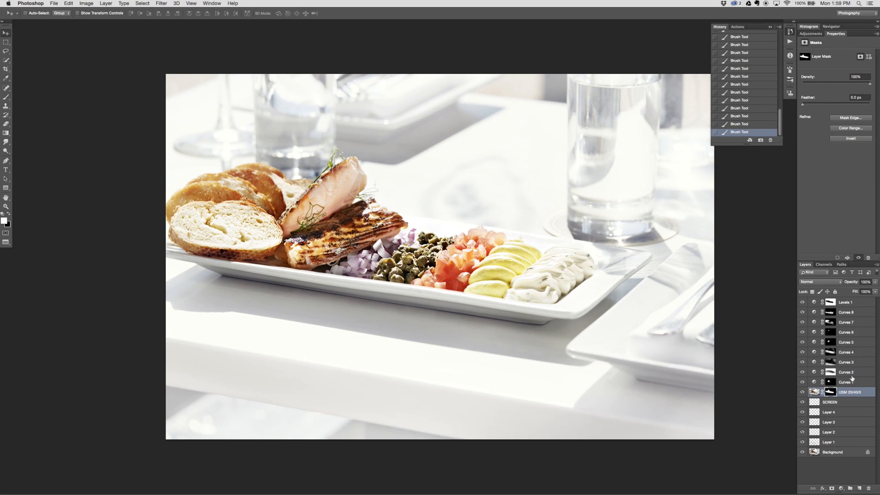
pyautogui.click(859, 488)
pyautogui.press('s')
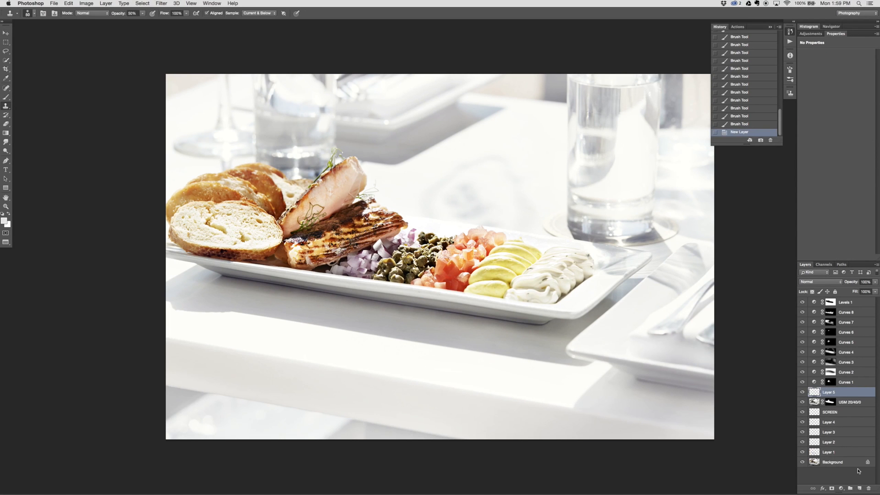
# Clone over the distracting specks in the dark gap between the front capers and the tomatoes with a small 50% opacity stamp
pyautogui.press('super+plus')
pyautogui.press('super+plus')
pyautogui.press('super+plus')
pyautogui.press('super+plus')
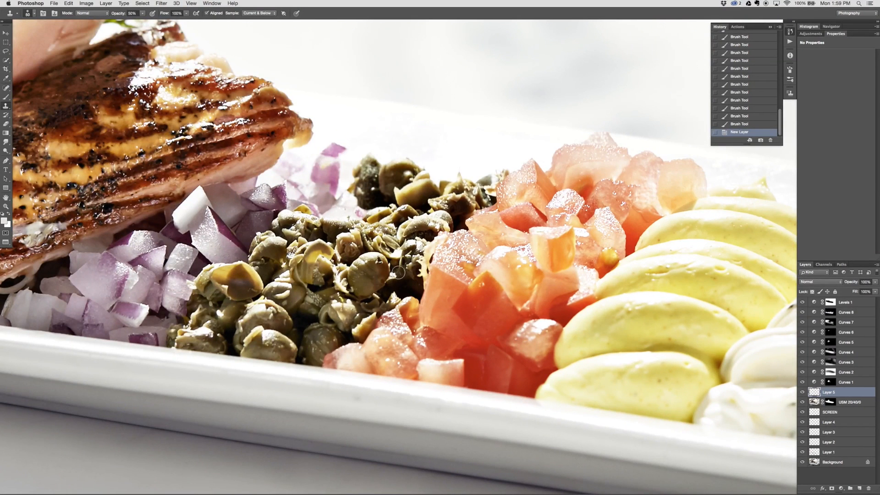
pyautogui.press('[')
pyautogui.press('[')
pyautogui.press('[')
pyautogui.press('[')
pyautogui.keyDown('alt'); pyautogui.click(391, 286); pyautogui.keyUp('alt')
pyautogui.click(376, 295)
pyautogui.click(379, 297)
pyautogui.click(384, 294)
pyautogui.click(394, 280)
pyautogui.click(396, 279)
pyautogui.click(400, 282)
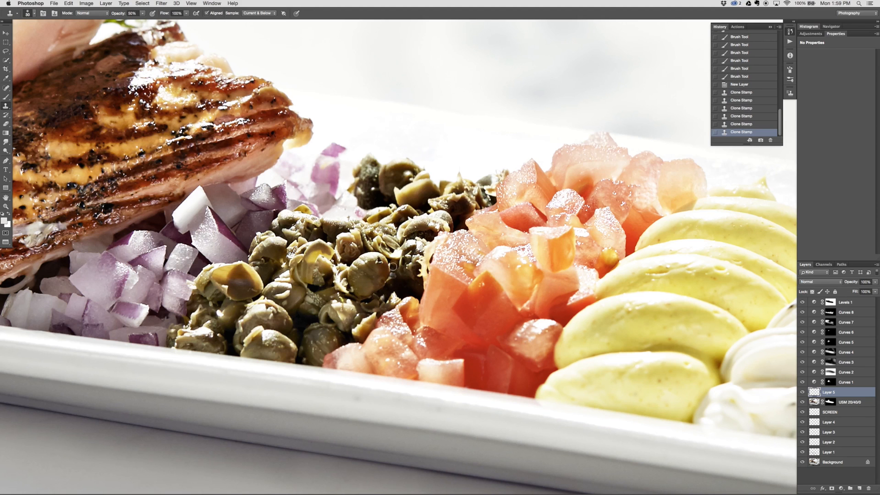
# Clone away the remaining specks beside the upper tomato edge and on the dark caper at the back of the pile
pyautogui.click(394, 263)
pyautogui.click(408, 263)
pyautogui.click(418, 227)
pyautogui.click(374, 188)
pyautogui.click(373, 187)
pyautogui.click(372, 184)
pyautogui.click(371, 182)
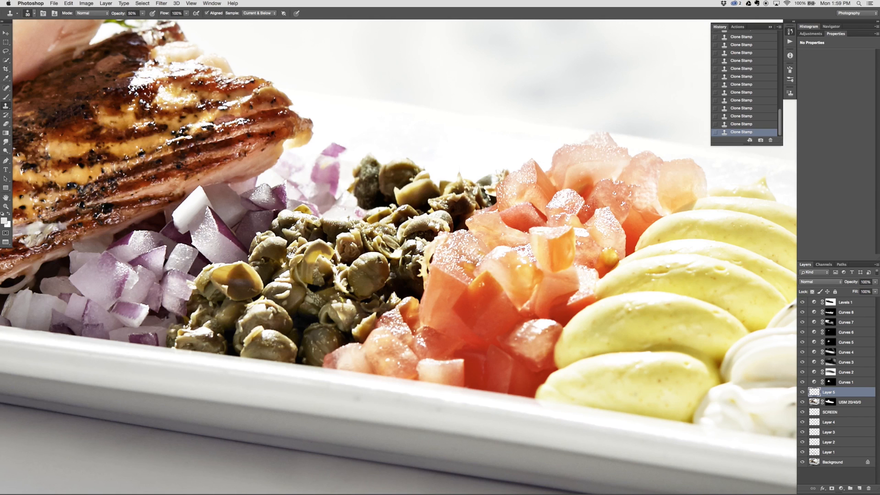
# Add a Hue/Saturation adjustment above the clone layer with hue +7 and saturation +9, and invert its mask to black
pyautogui.click(842, 489)
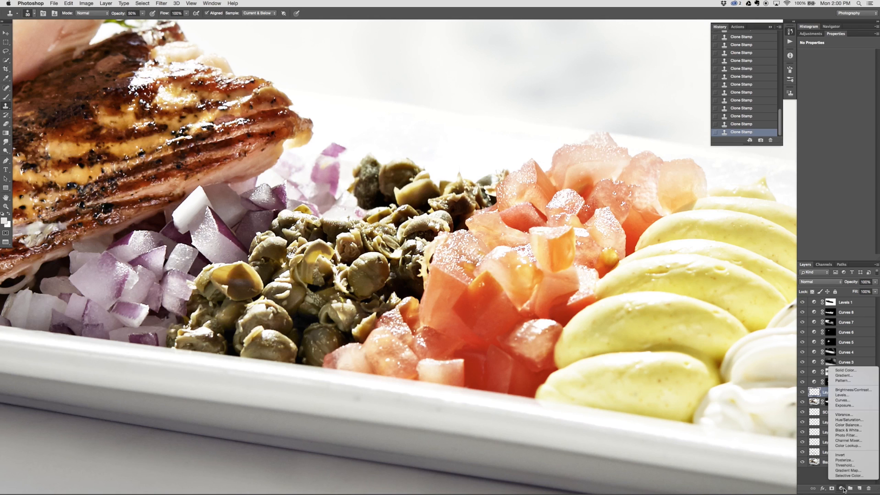
pyautogui.click(848, 420)
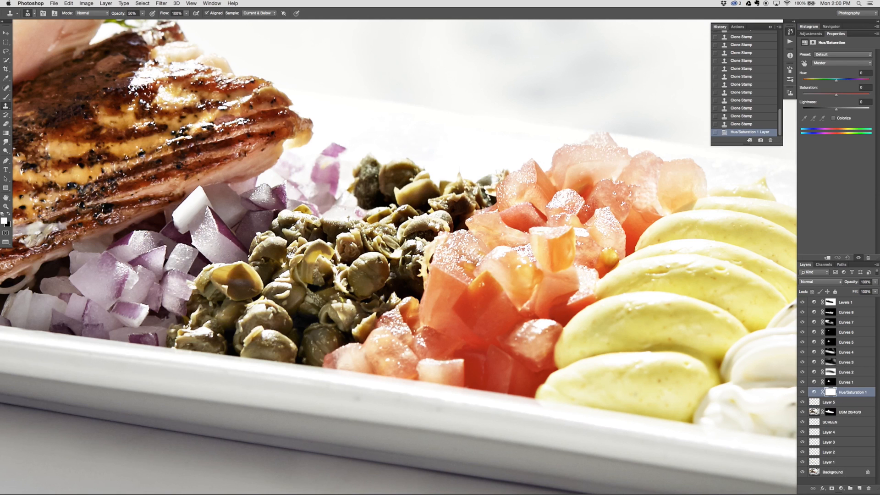
pyautogui.moveTo(837, 94); pyautogui.dragTo(842, 94)
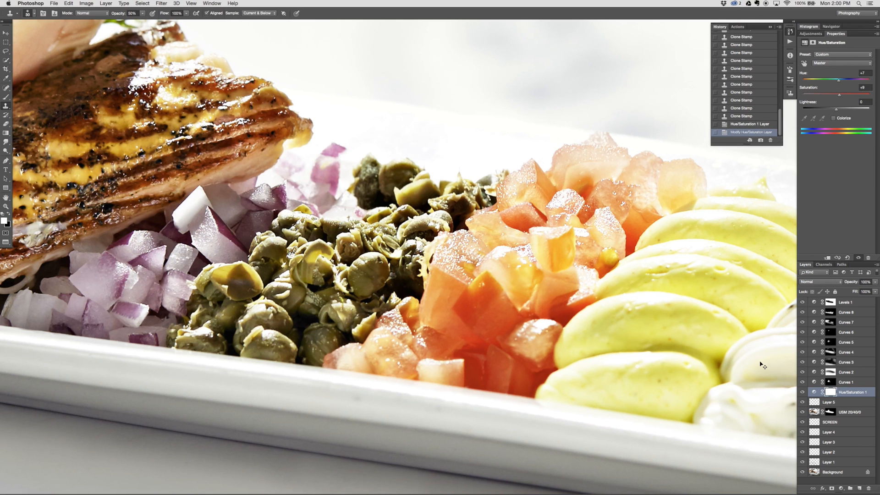
pyautogui.press('super+i')
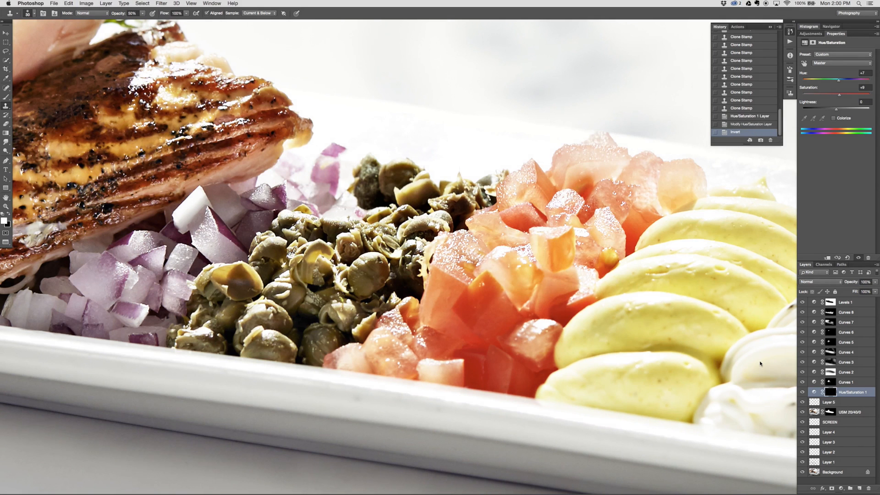
# Paint white on the Hue/Saturation mask over the front capers with a smaller brush at 40% opacity
pyautogui.press('b')
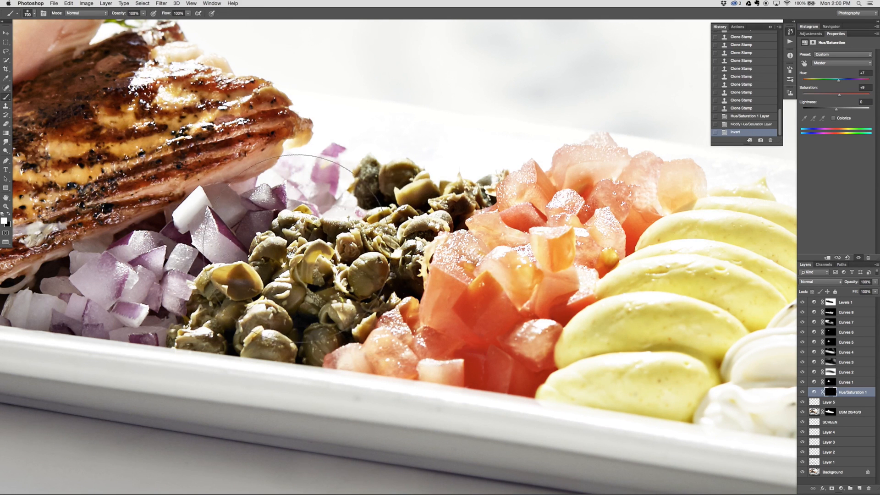
pyautogui.press('[')
pyautogui.press('[')
pyautogui.press('[')
pyautogui.press('[')
pyautogui.press('[')
pyautogui.press('[')
pyautogui.press('[')
pyautogui.press('[')
pyautogui.moveTo(242, 295)
pyautogui.mouseDown()
pyautogui.moveTo(221, 325)
pyautogui.moveTo(269, 264)
pyautogui.mouseUp()
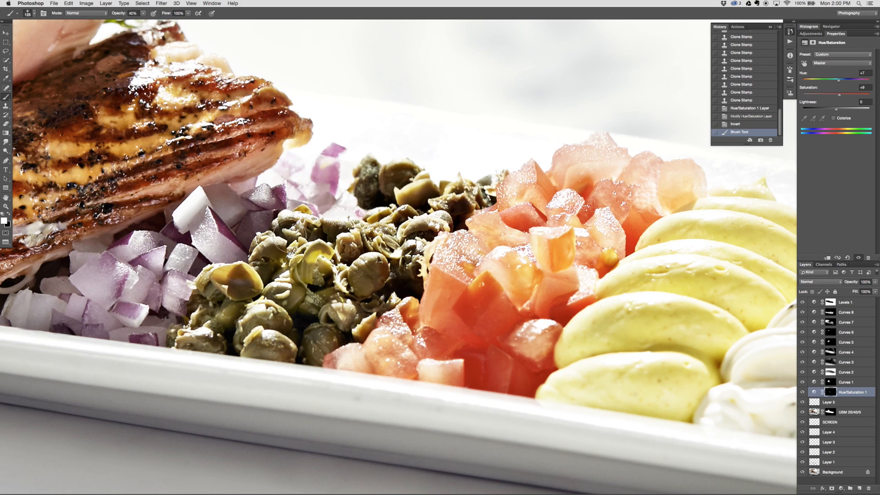
pyautogui.press('4')
pyautogui.moveTo(370, 288); pyautogui.dragTo(354, 315)
pyautogui.moveTo(302, 330); pyautogui.dragTo(290, 340)
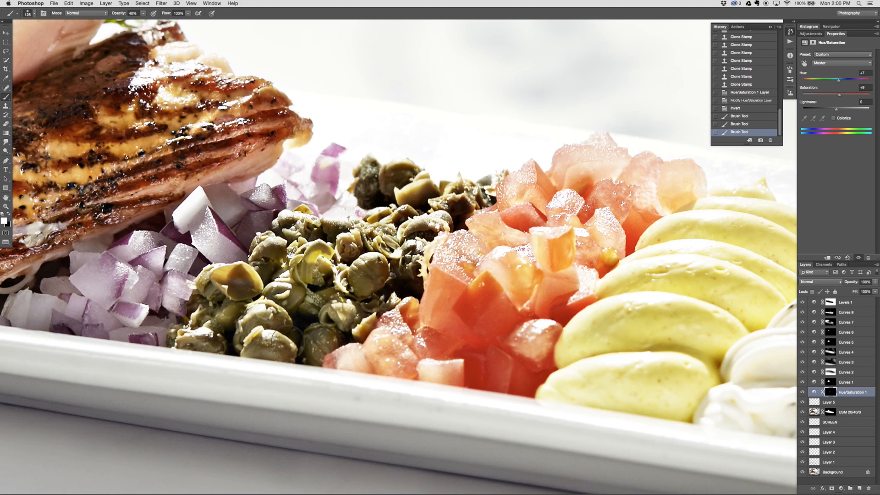
# Paint white on the Hue/Saturation mask over the back and middle capers at 40% brush opacity
pyautogui.moveTo(396, 250); pyautogui.dragTo(403, 259)
pyautogui.moveTo(403, 259); pyautogui.dragTo(426, 223)
pyautogui.moveTo(401, 176)
pyautogui.mouseDown()
pyautogui.moveTo(415, 190)
pyautogui.moveTo(463, 195)
pyautogui.mouseUp()
pyautogui.moveTo(436, 199); pyautogui.dragTo(419, 195)
pyautogui.moveTo(374, 176); pyautogui.dragTo(369, 190)
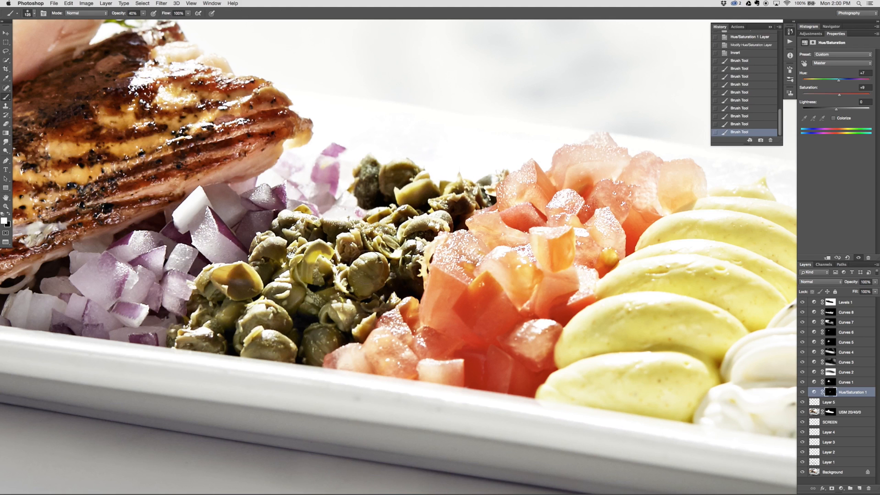
pyautogui.moveTo(381, 229); pyautogui.dragTo(366, 238)
pyautogui.moveTo(342, 243); pyautogui.dragTo(327, 254)
pyautogui.moveTo(337, 307); pyautogui.dragTo(323, 321)
pyautogui.press('super+0')
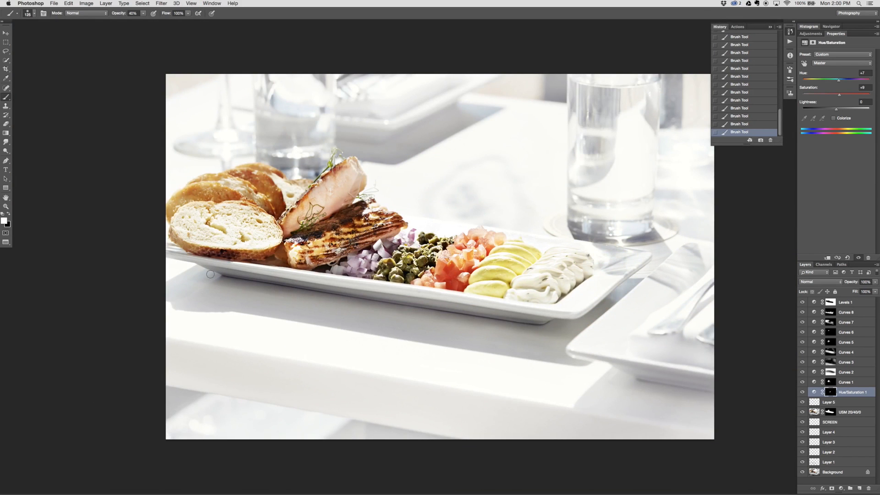